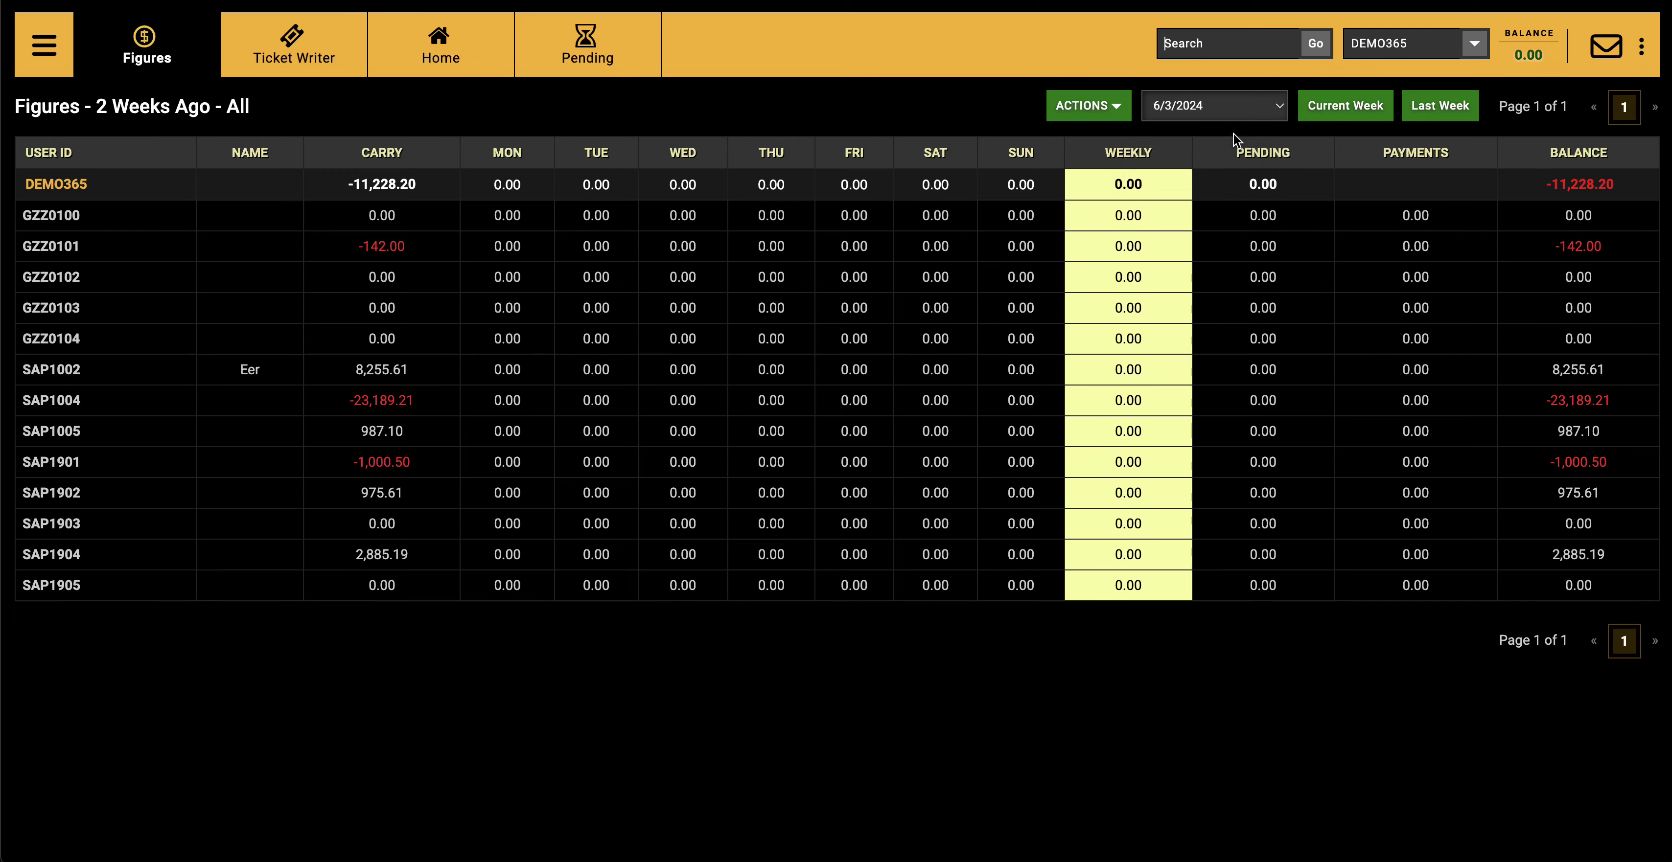
# - Switch the weekly figures to last week and back to the current week
pyautogui.click(1248, 111)
pyautogui.click(1232, 90)
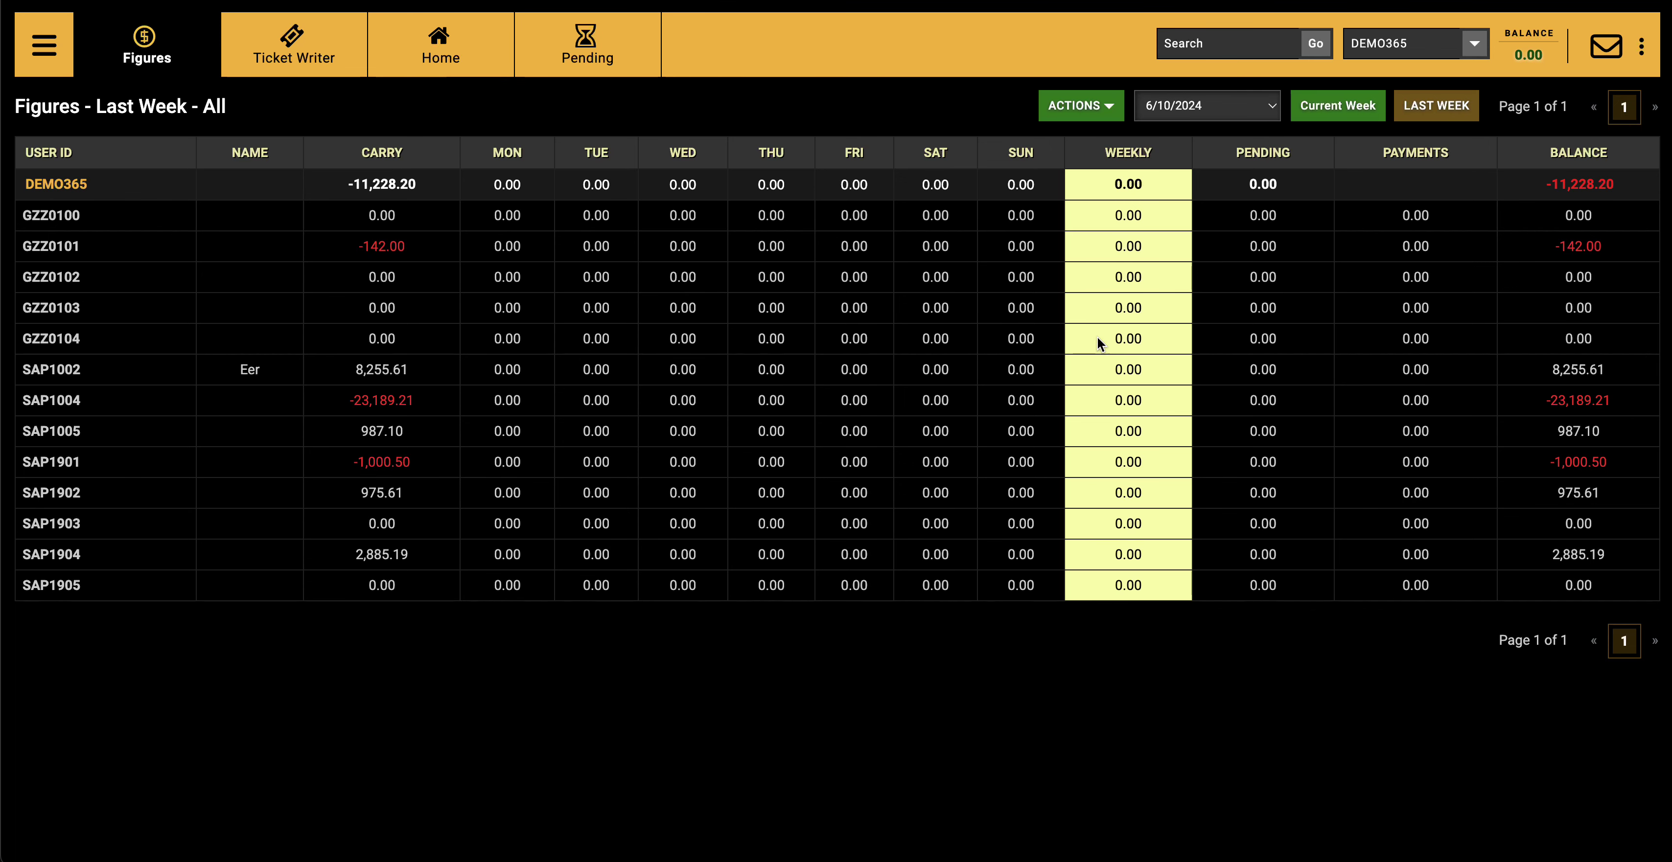
pyautogui.click(1433, 110)
pyautogui.click(1373, 111)
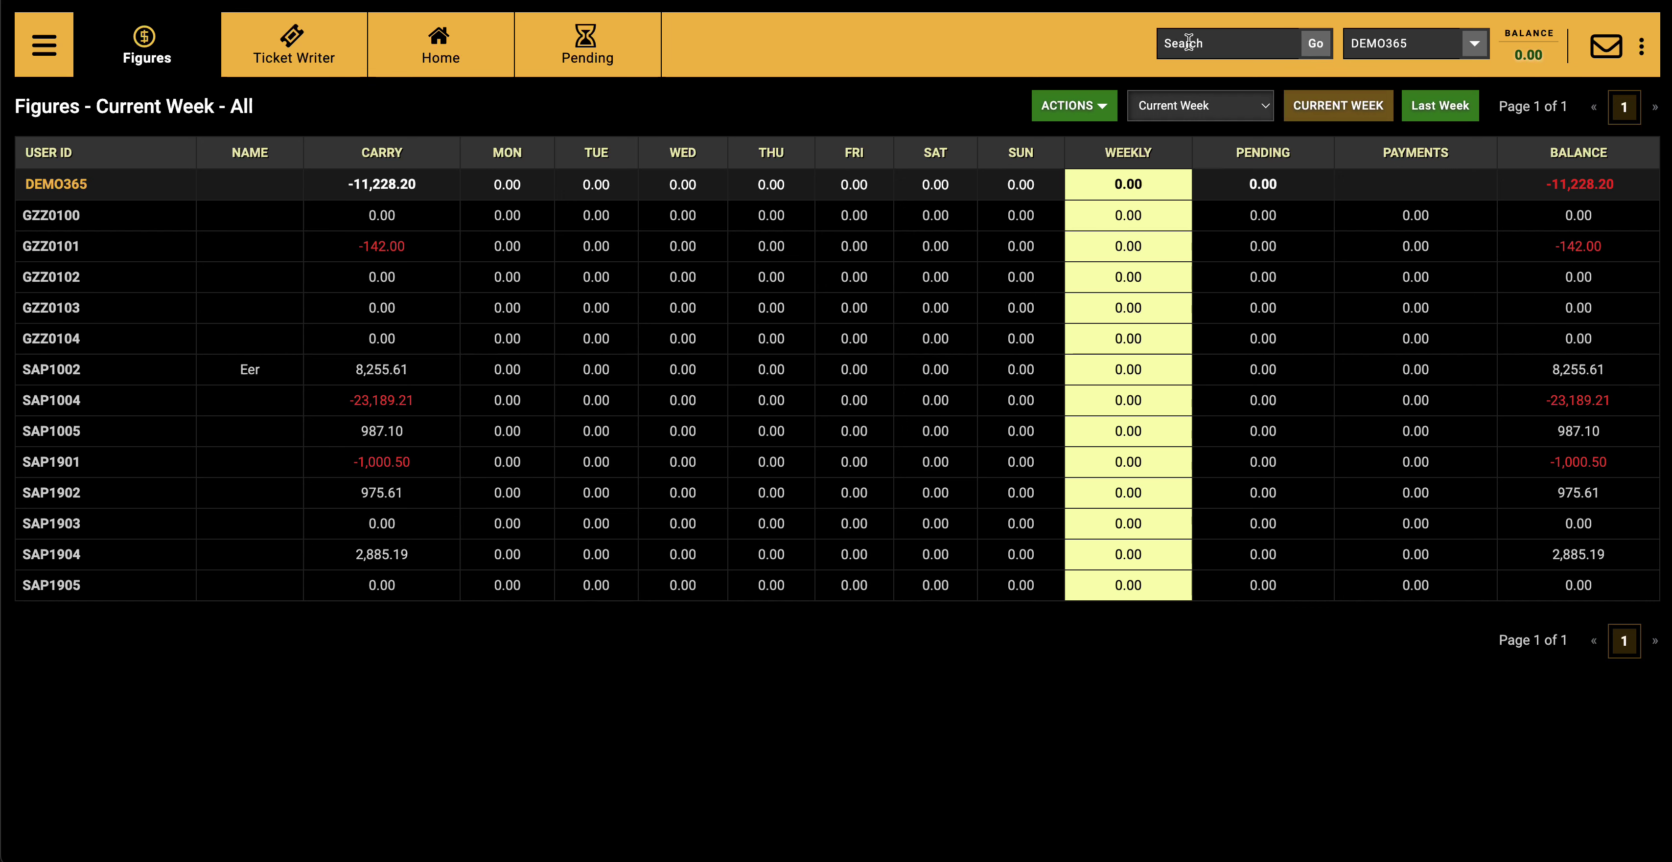
# - Open the account of the player with the largest negative balance, first by user ID search and again from the Figures list
pyautogui.write('sap1004')
pyautogui.press('Return')
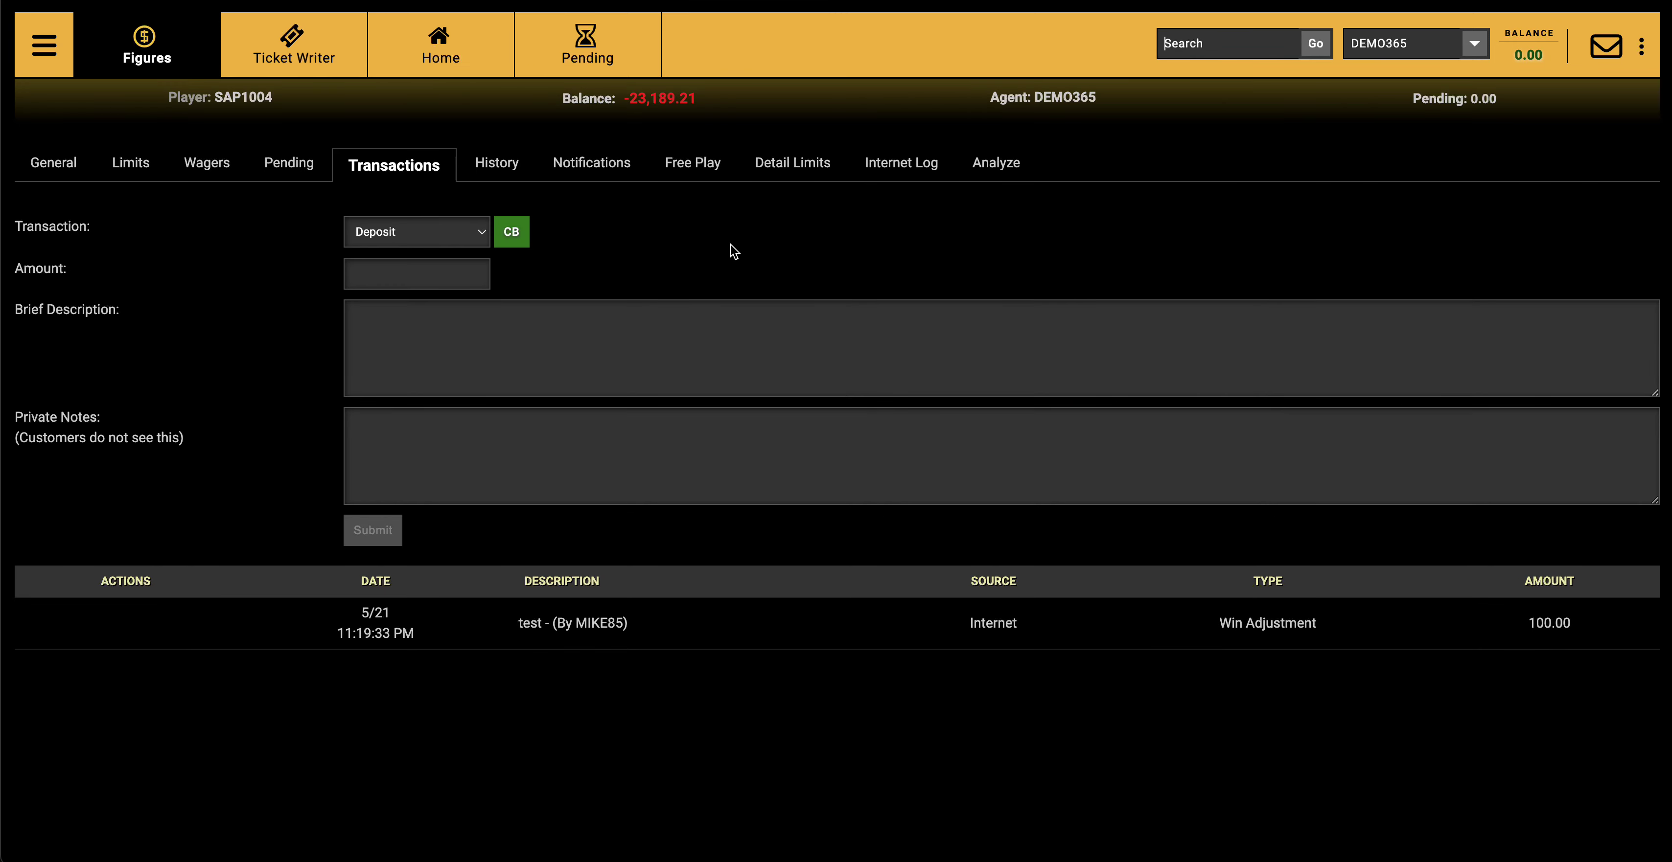
pyautogui.click(147, 45)
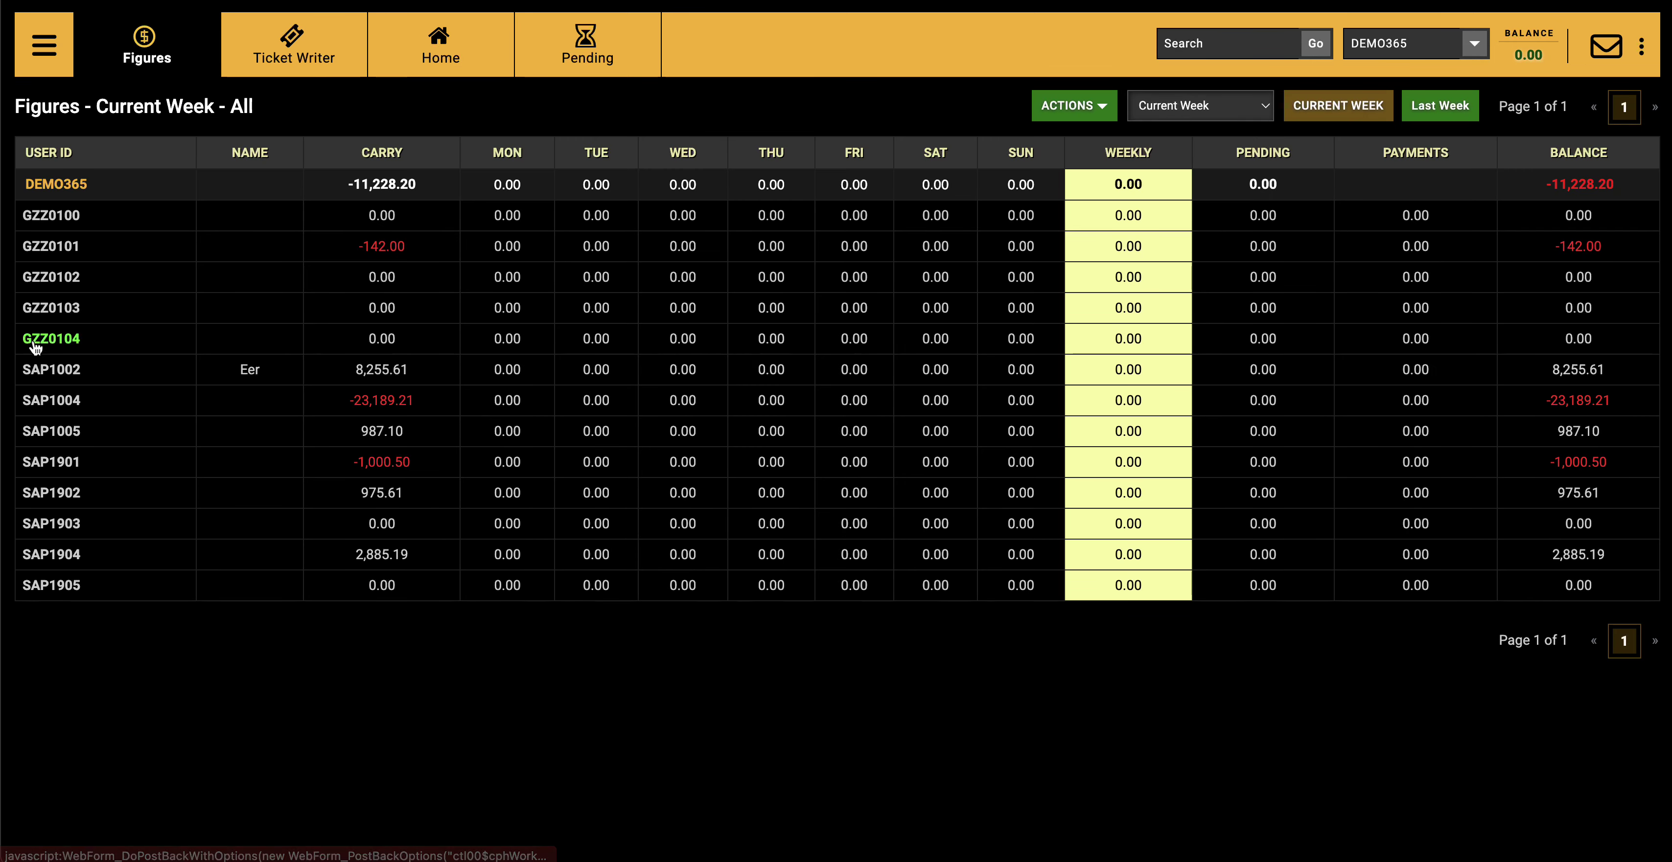
pyautogui.click(65, 402)
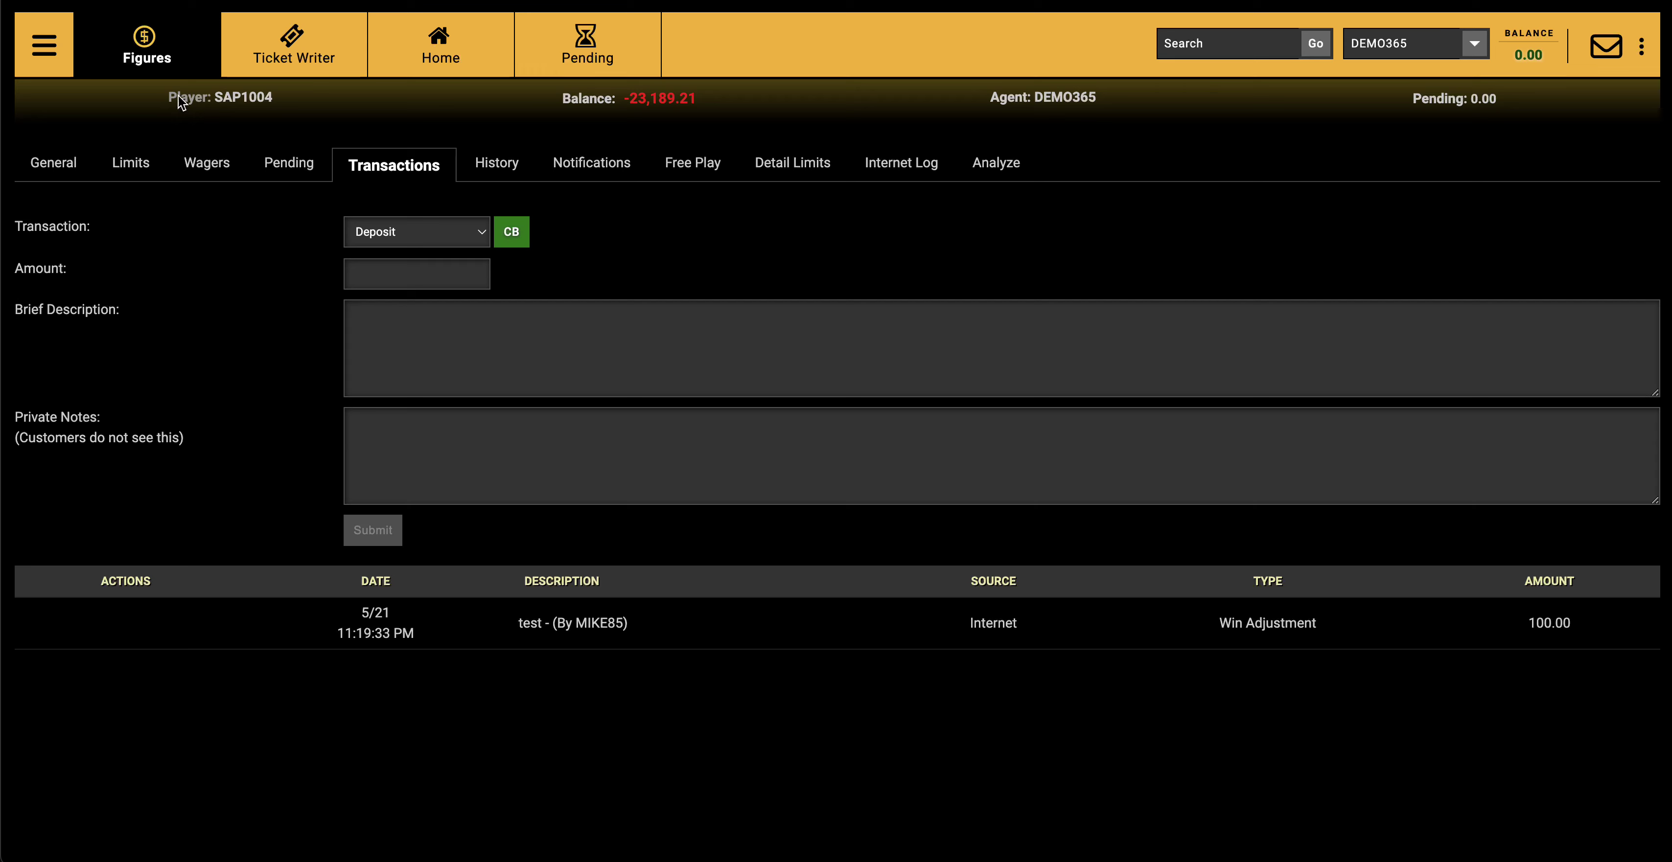
# - Look through all available agent pages and open the Customer List
pyautogui.click(59, 52)
pyautogui.scroll(-3, 223, 316)
pyautogui.scroll(-1, 207, 316)
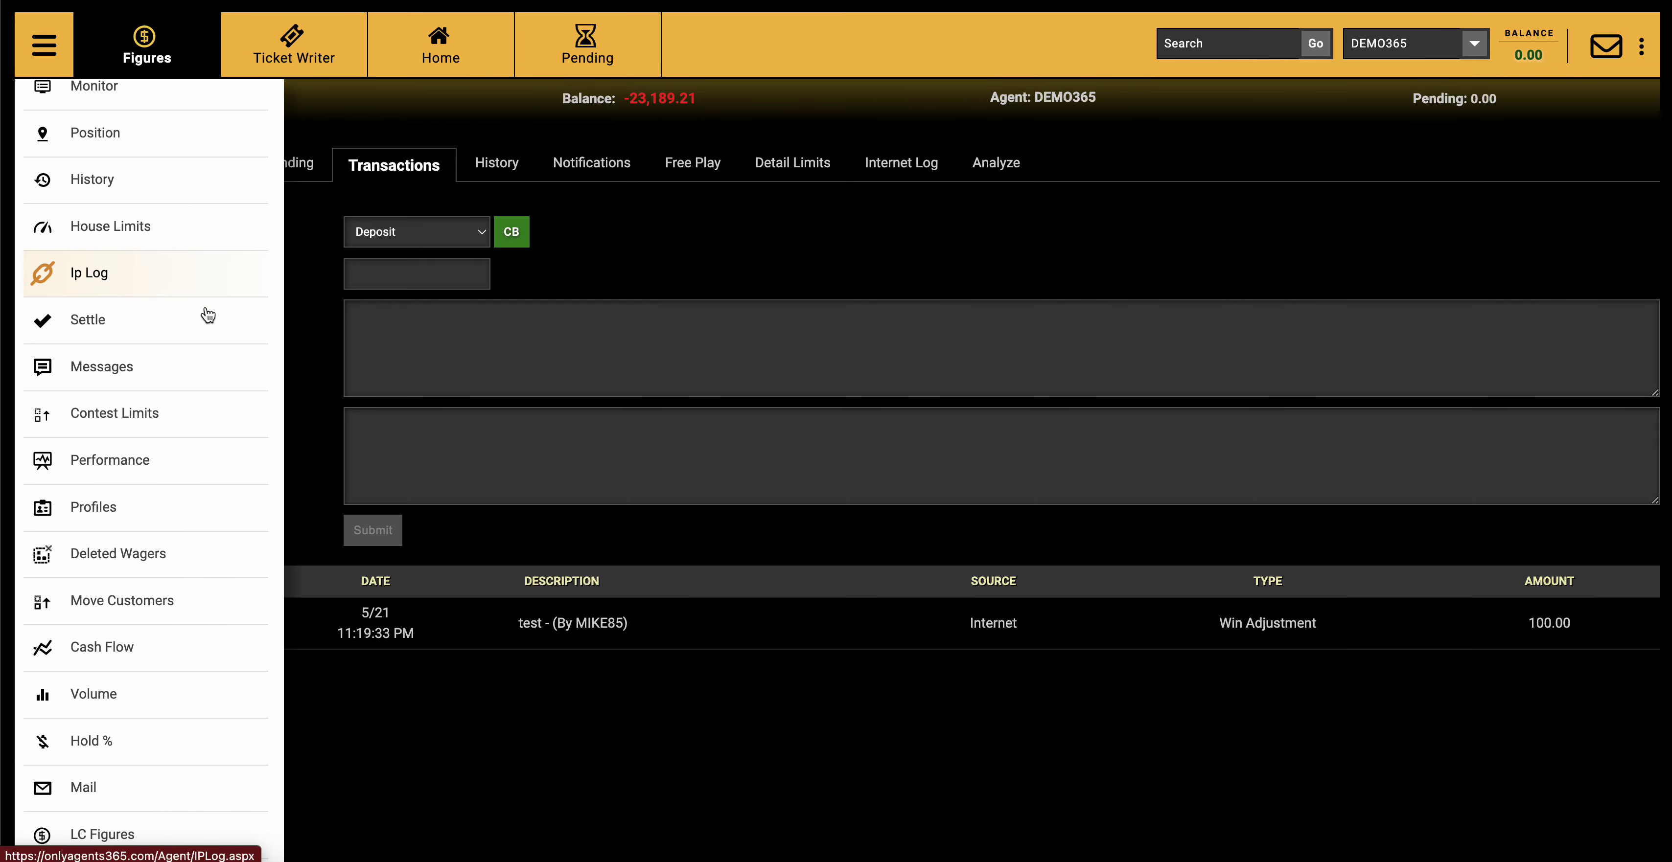
pyautogui.scroll(-1, 207, 316)
pyautogui.scroll(-3, 208, 316)
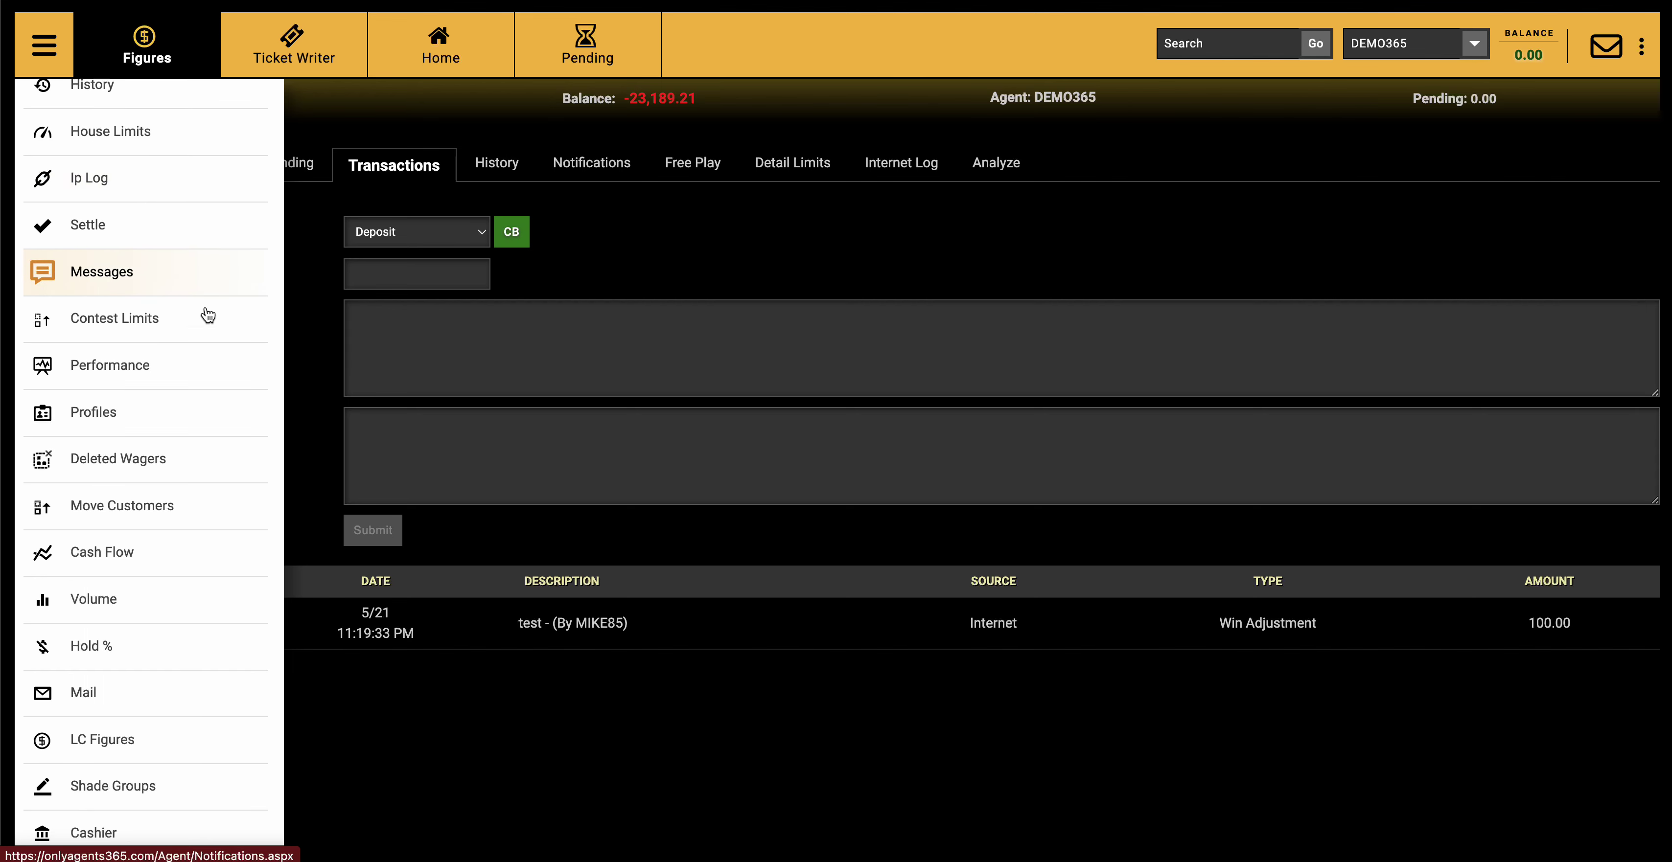
pyautogui.scroll(-6, 208, 316)
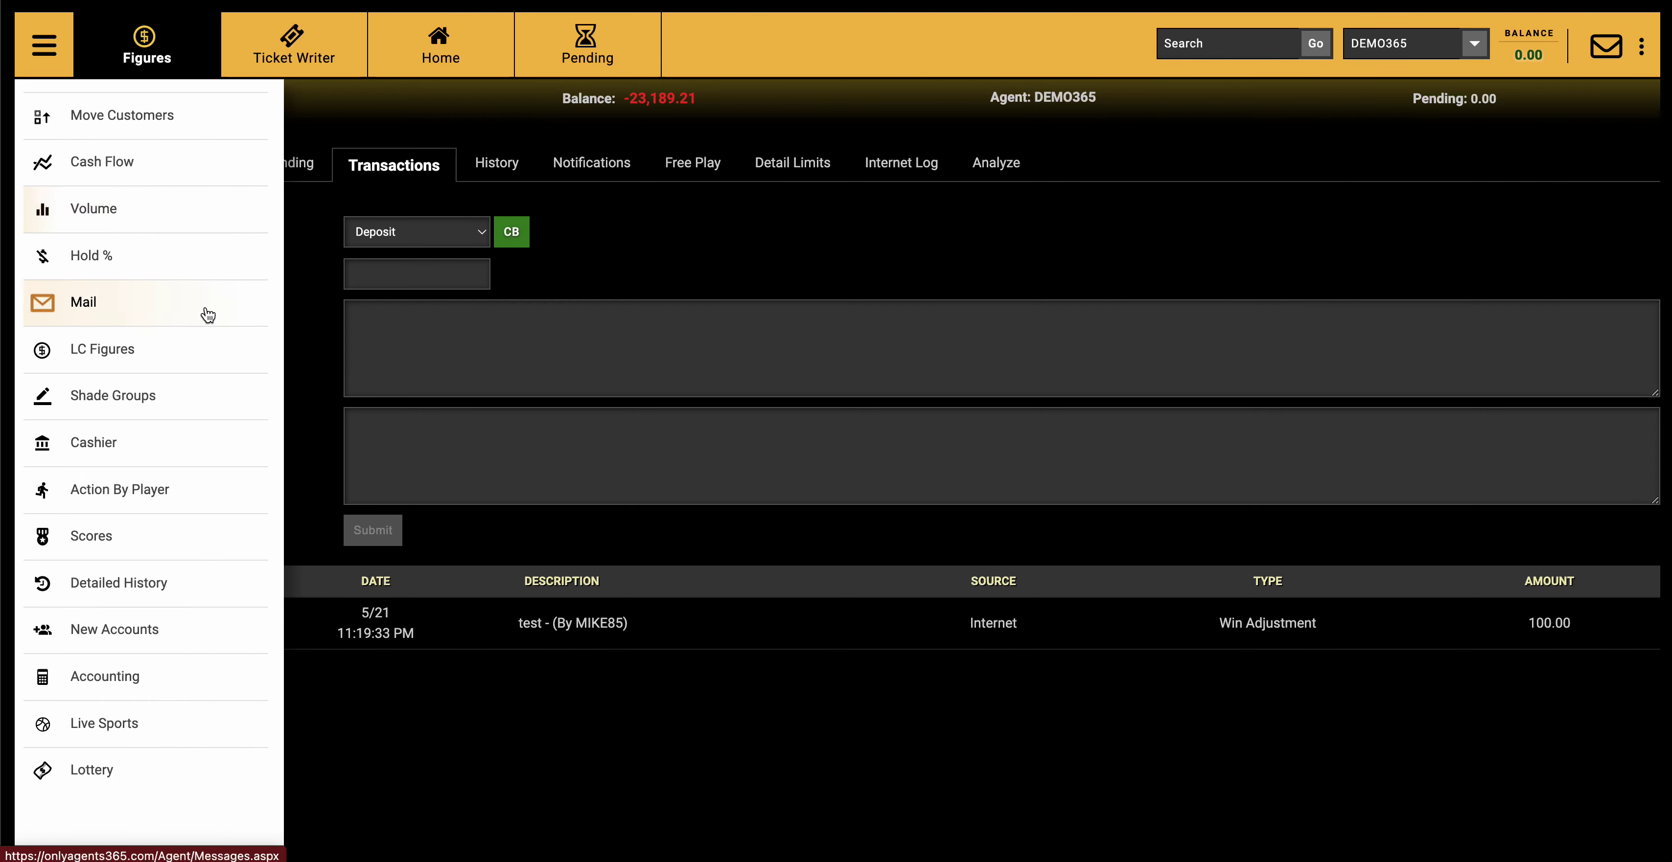
pyautogui.scroll(2, 208, 316)
pyautogui.scroll(3, 208, 316)
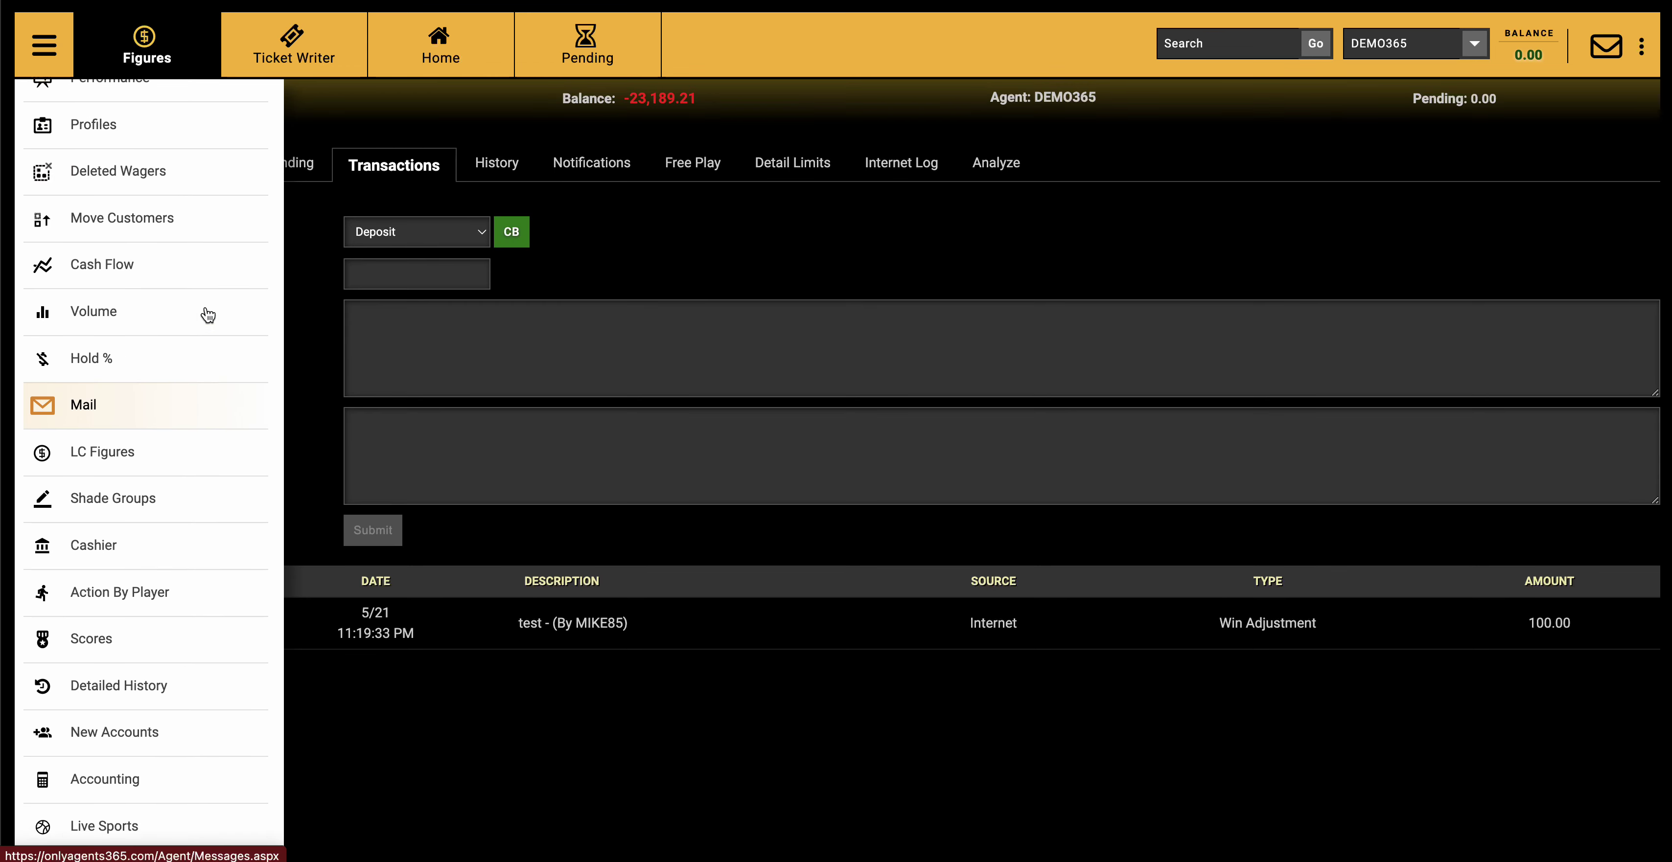
pyautogui.scroll(6, 207, 316)
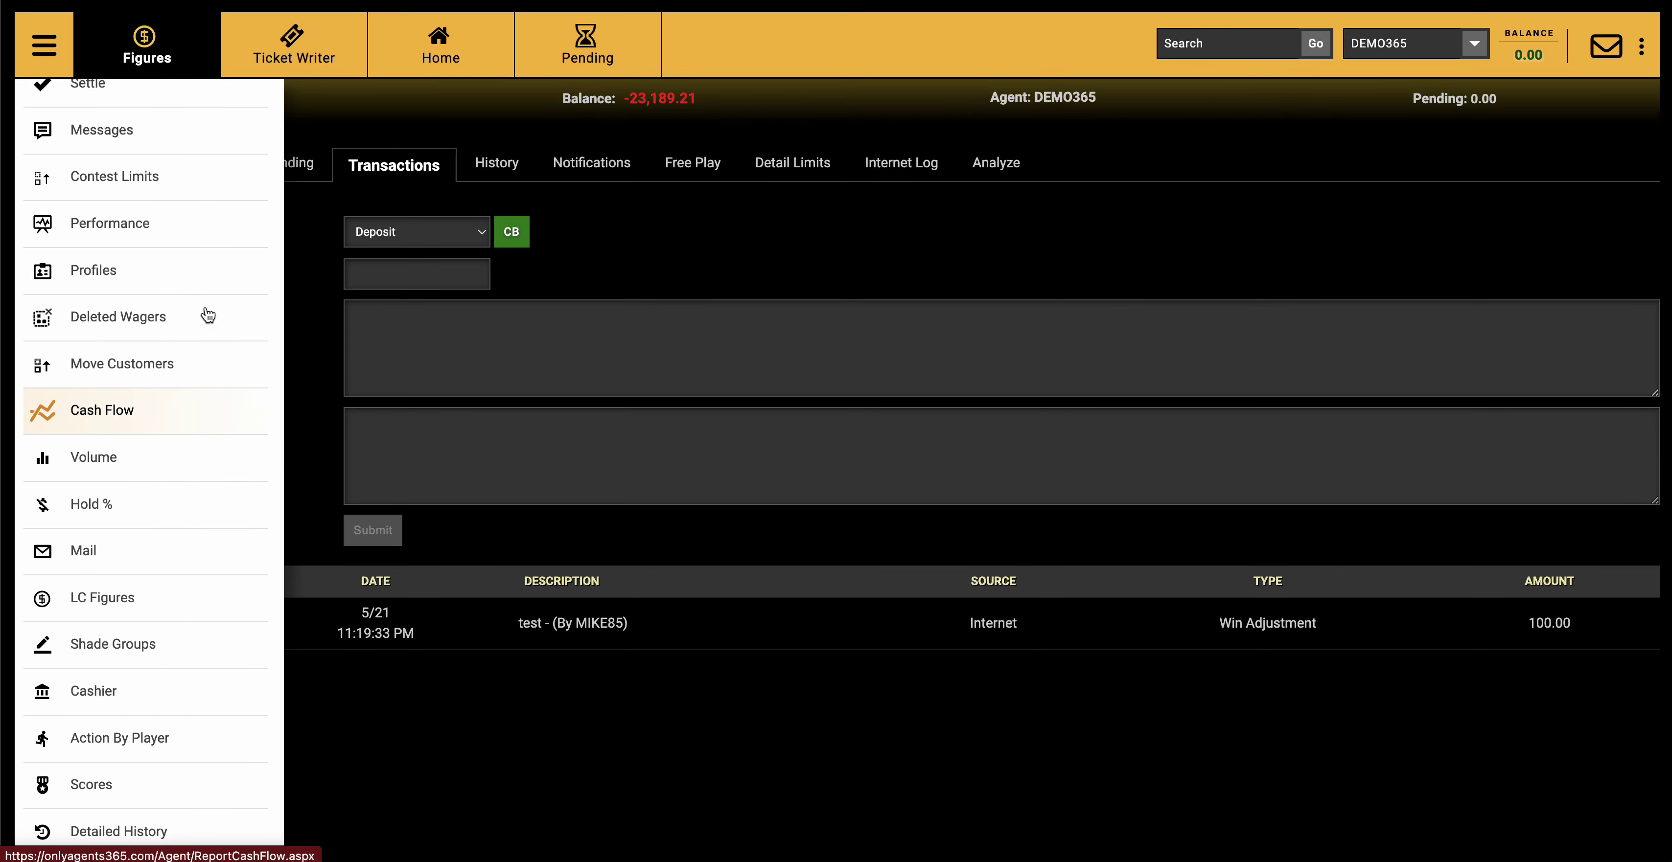
pyautogui.scroll(6, 207, 317)
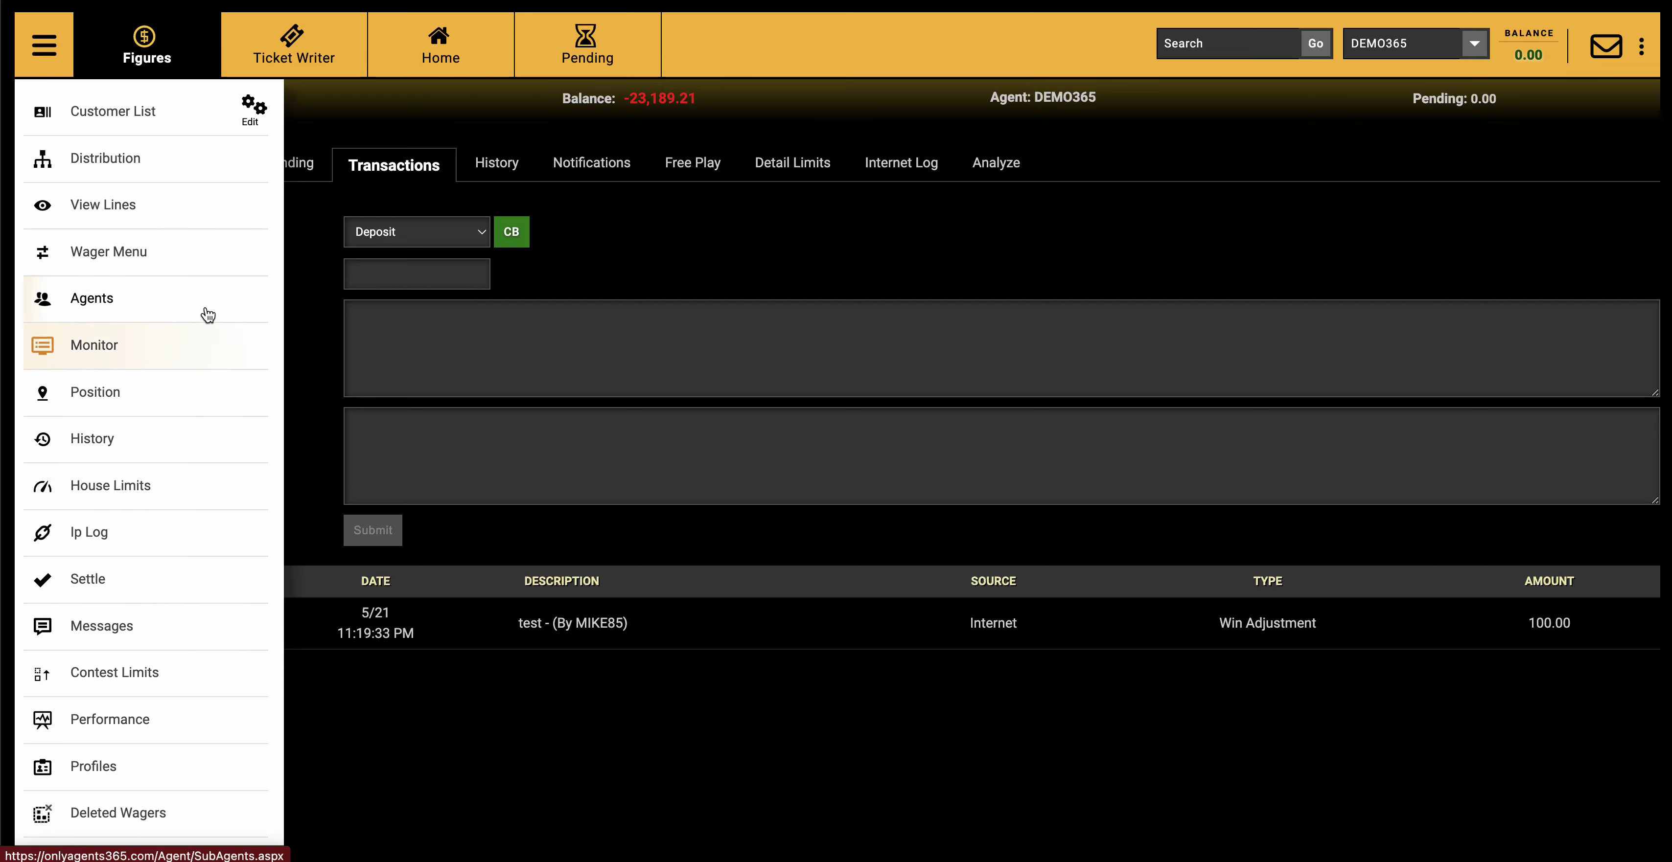
pyautogui.click(159, 114)
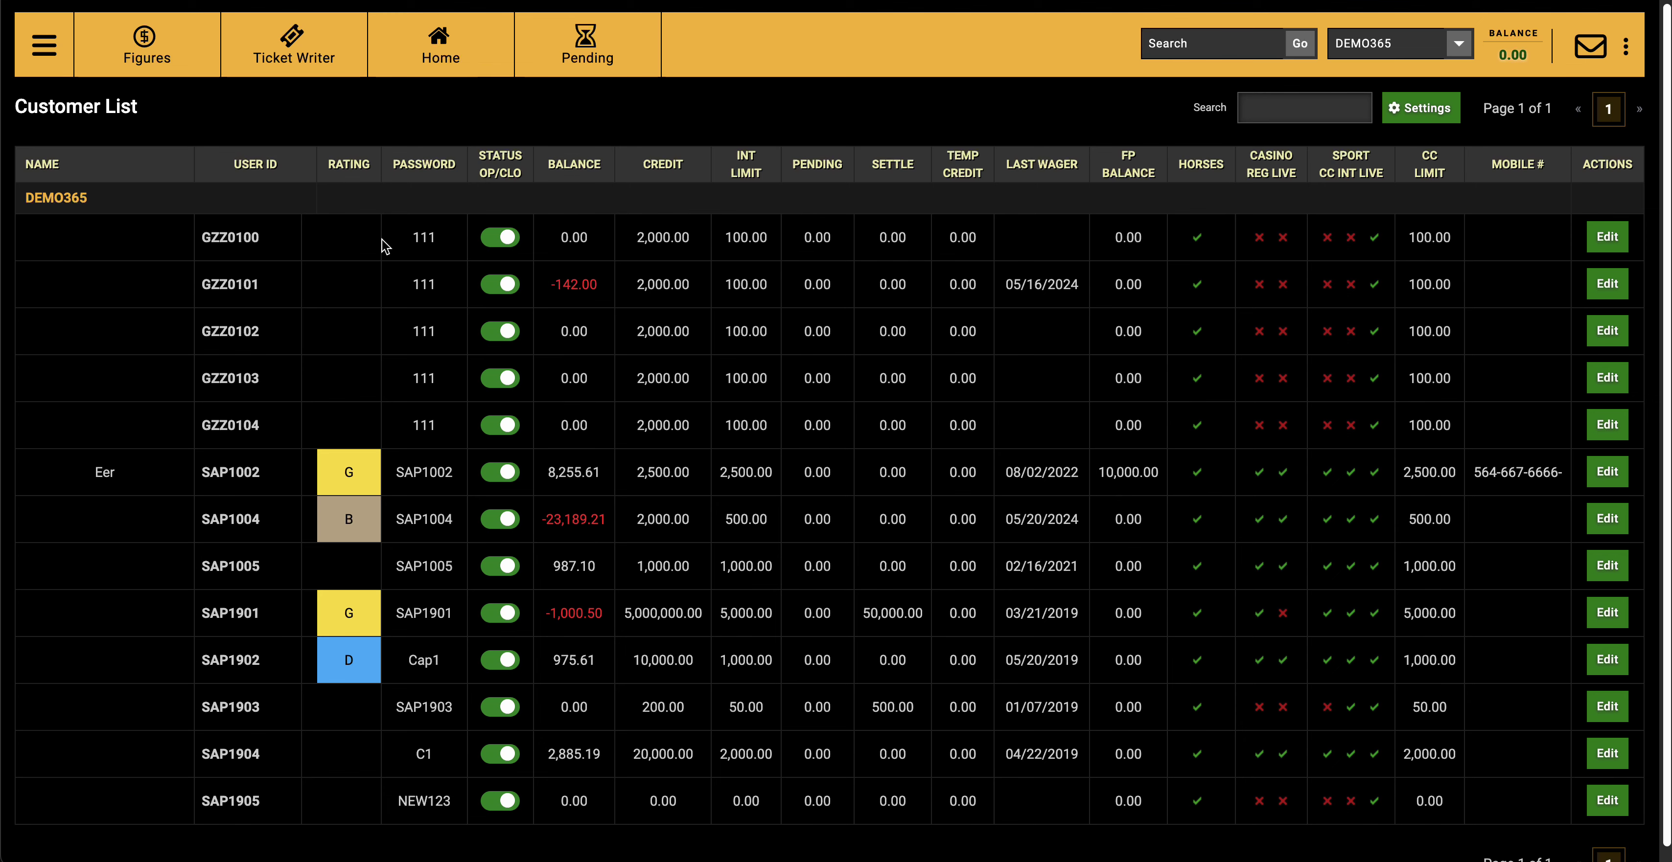
# - Examine the first customer's general information, limits, access and password settings in edit mode, and cancel the edit
pyautogui.click(1608, 238)
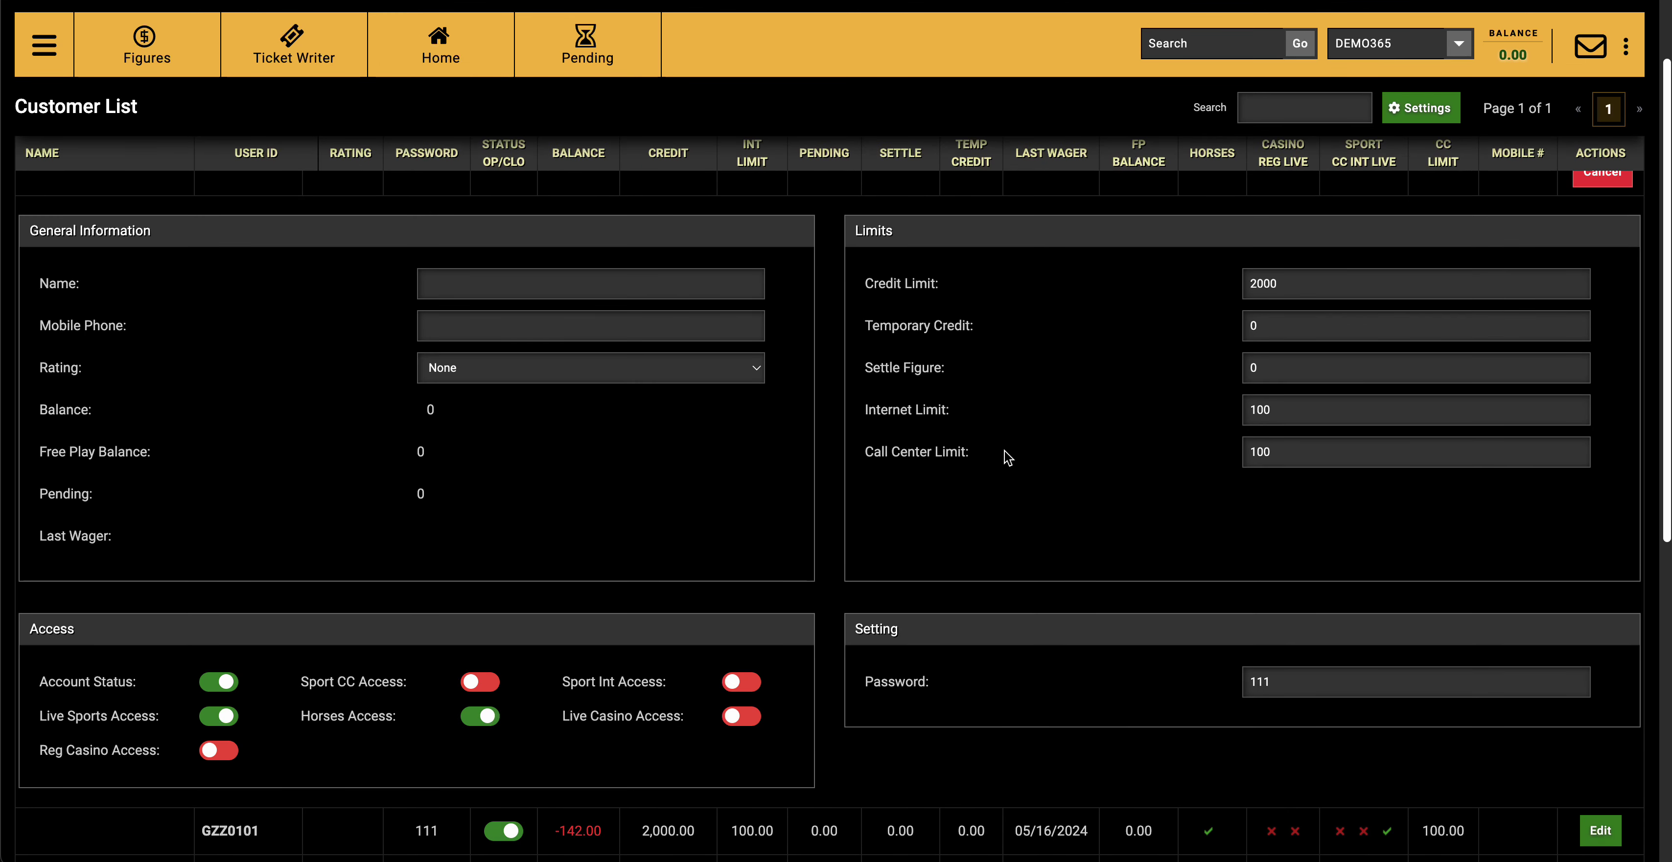
pyautogui.scroll(-6, 1007, 458)
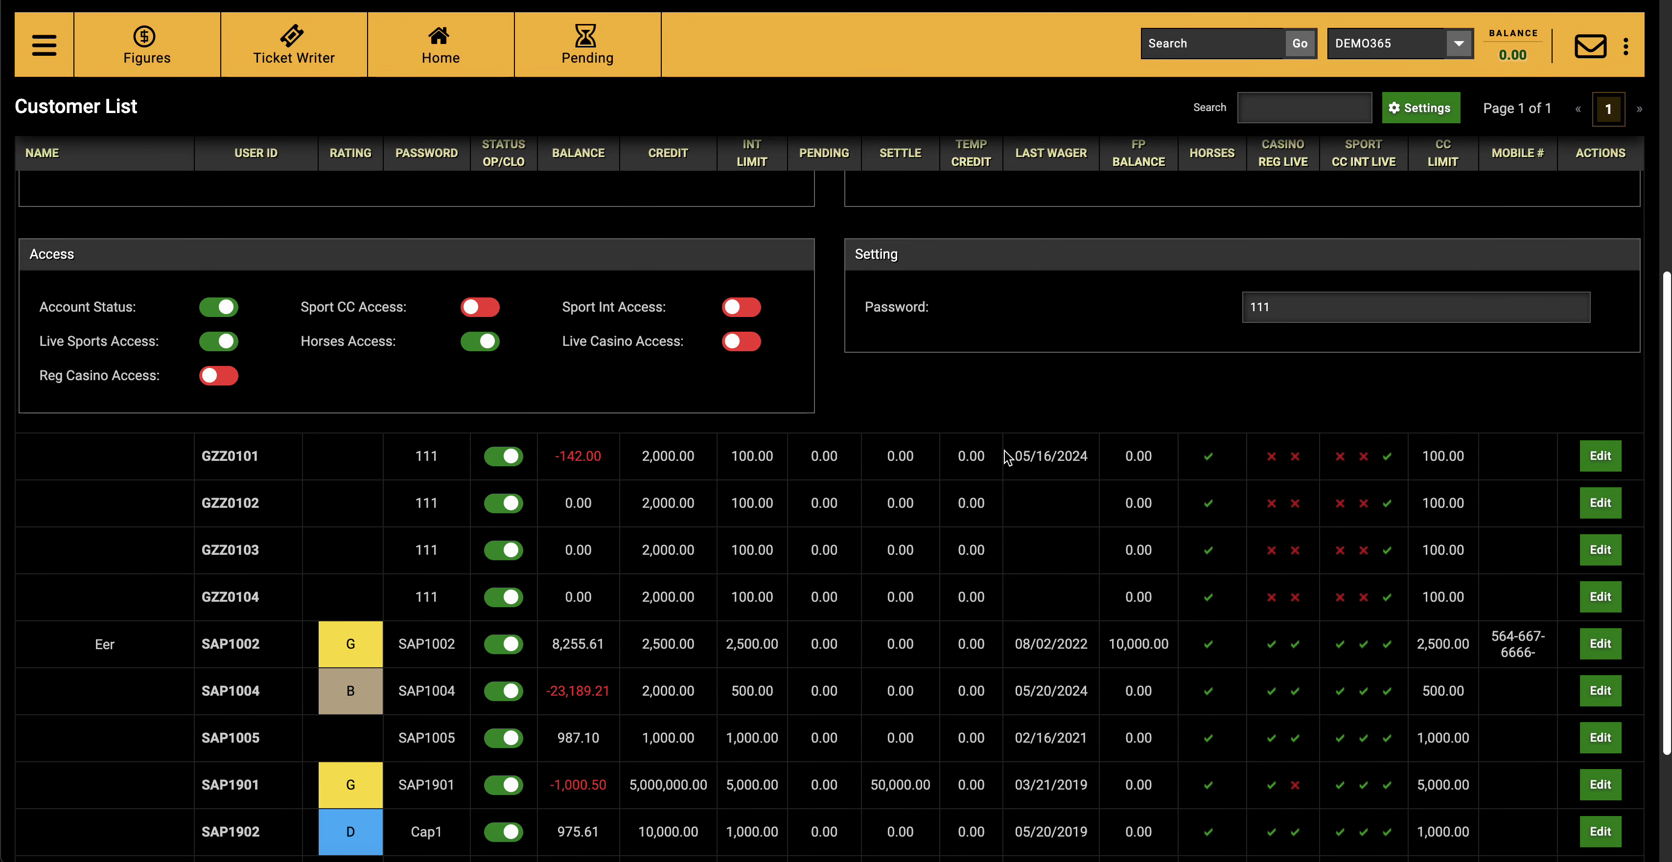
pyautogui.scroll(6, 1007, 457)
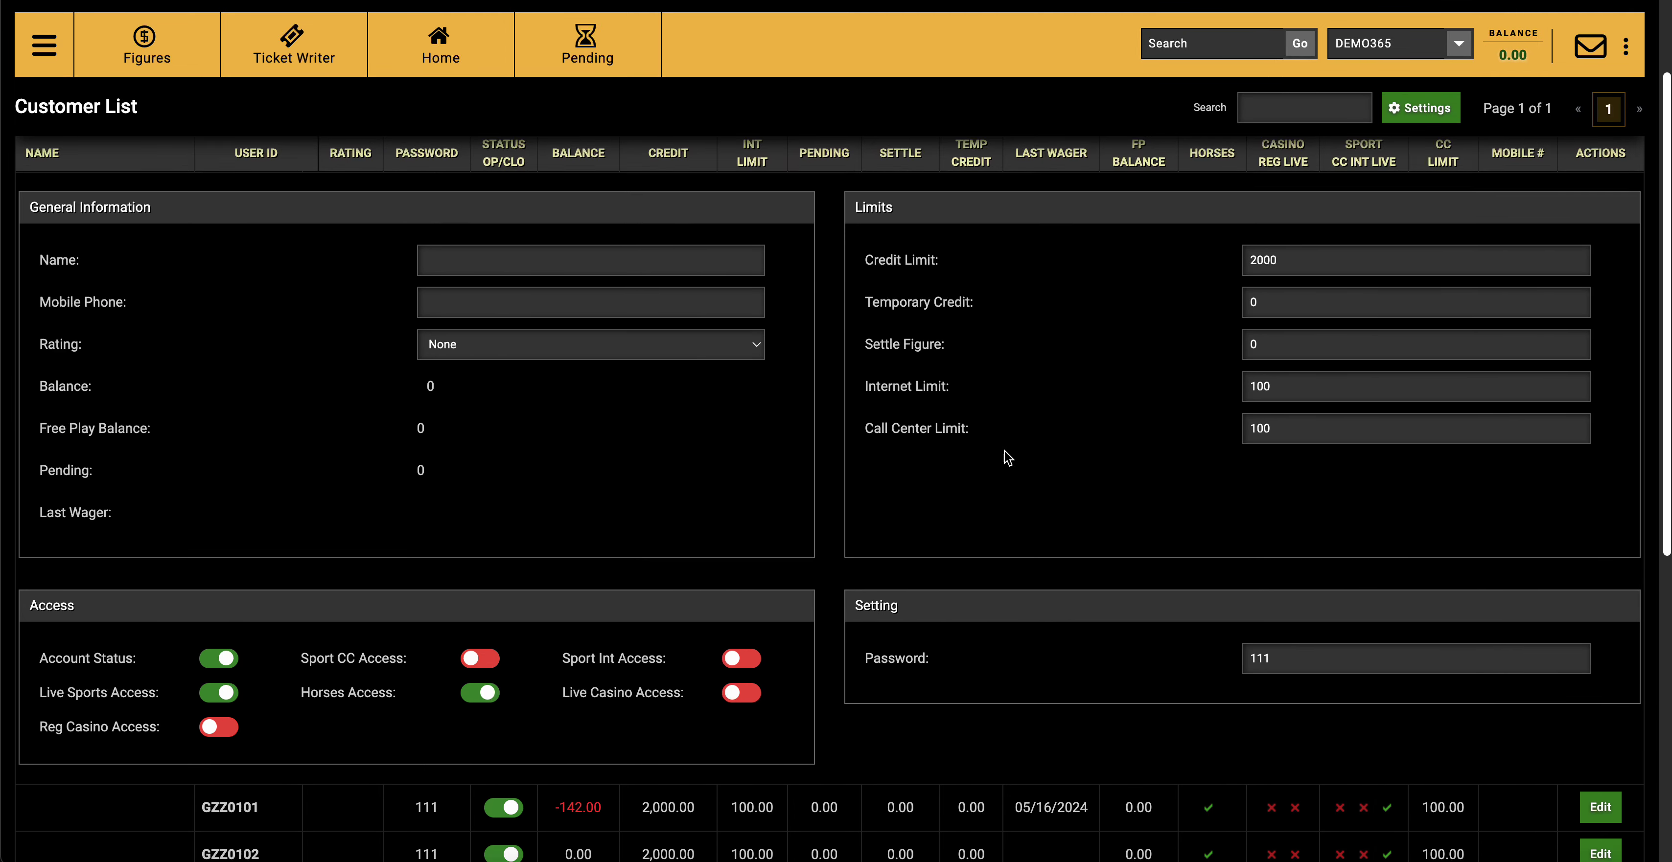
pyautogui.scroll(1, 1007, 457)
pyautogui.scroll(-1, 1007, 457)
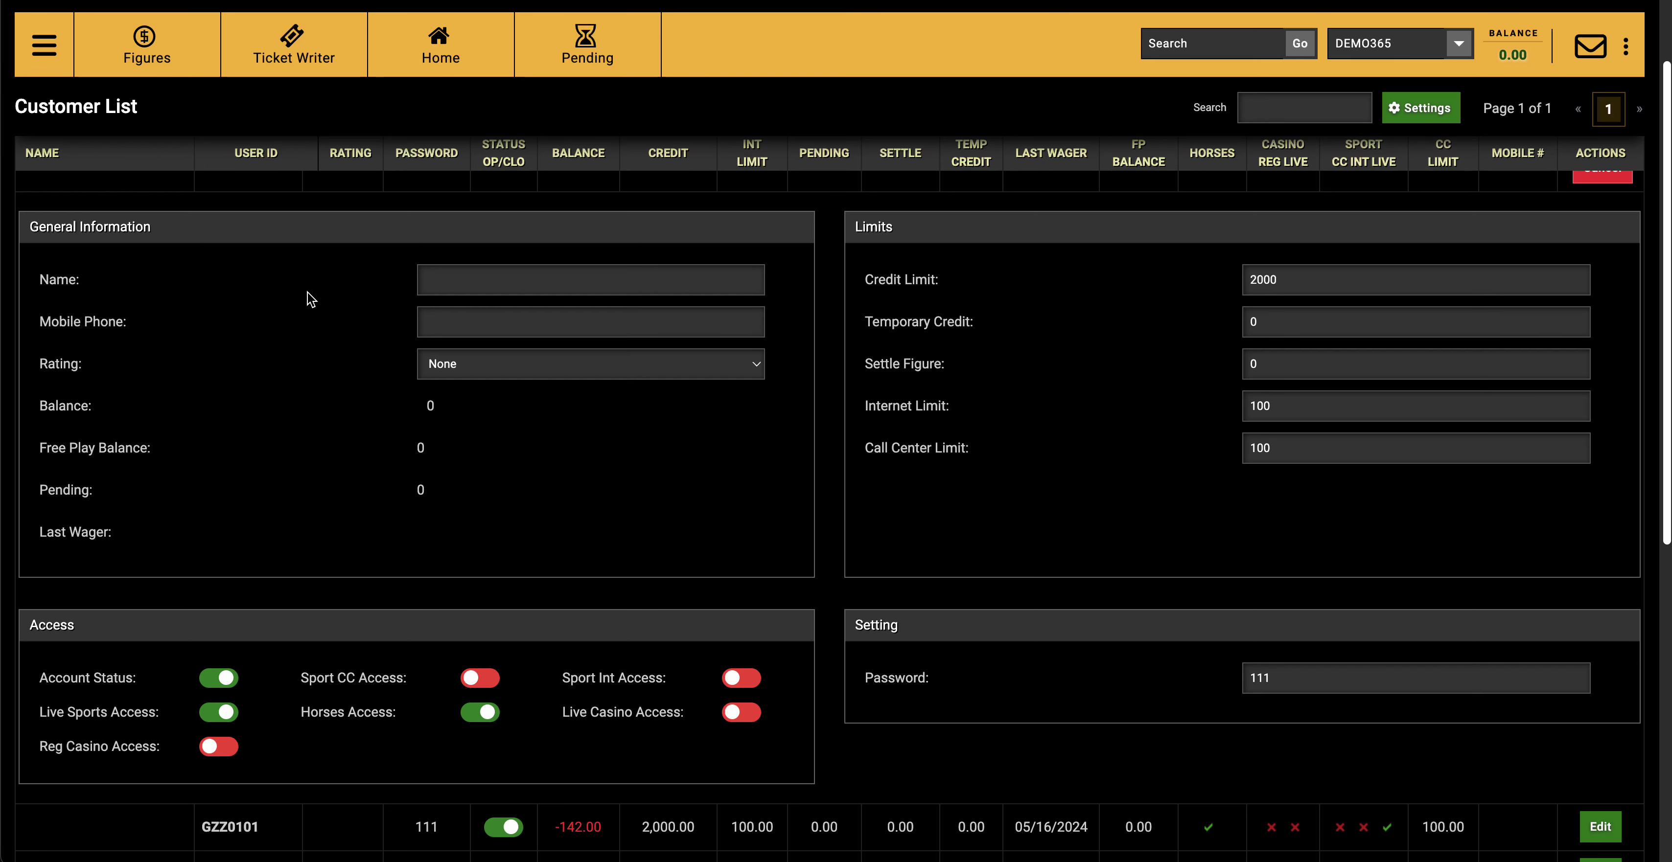
pyautogui.scroll(-1, 307, 292)
pyautogui.scroll(-1, 307, 293)
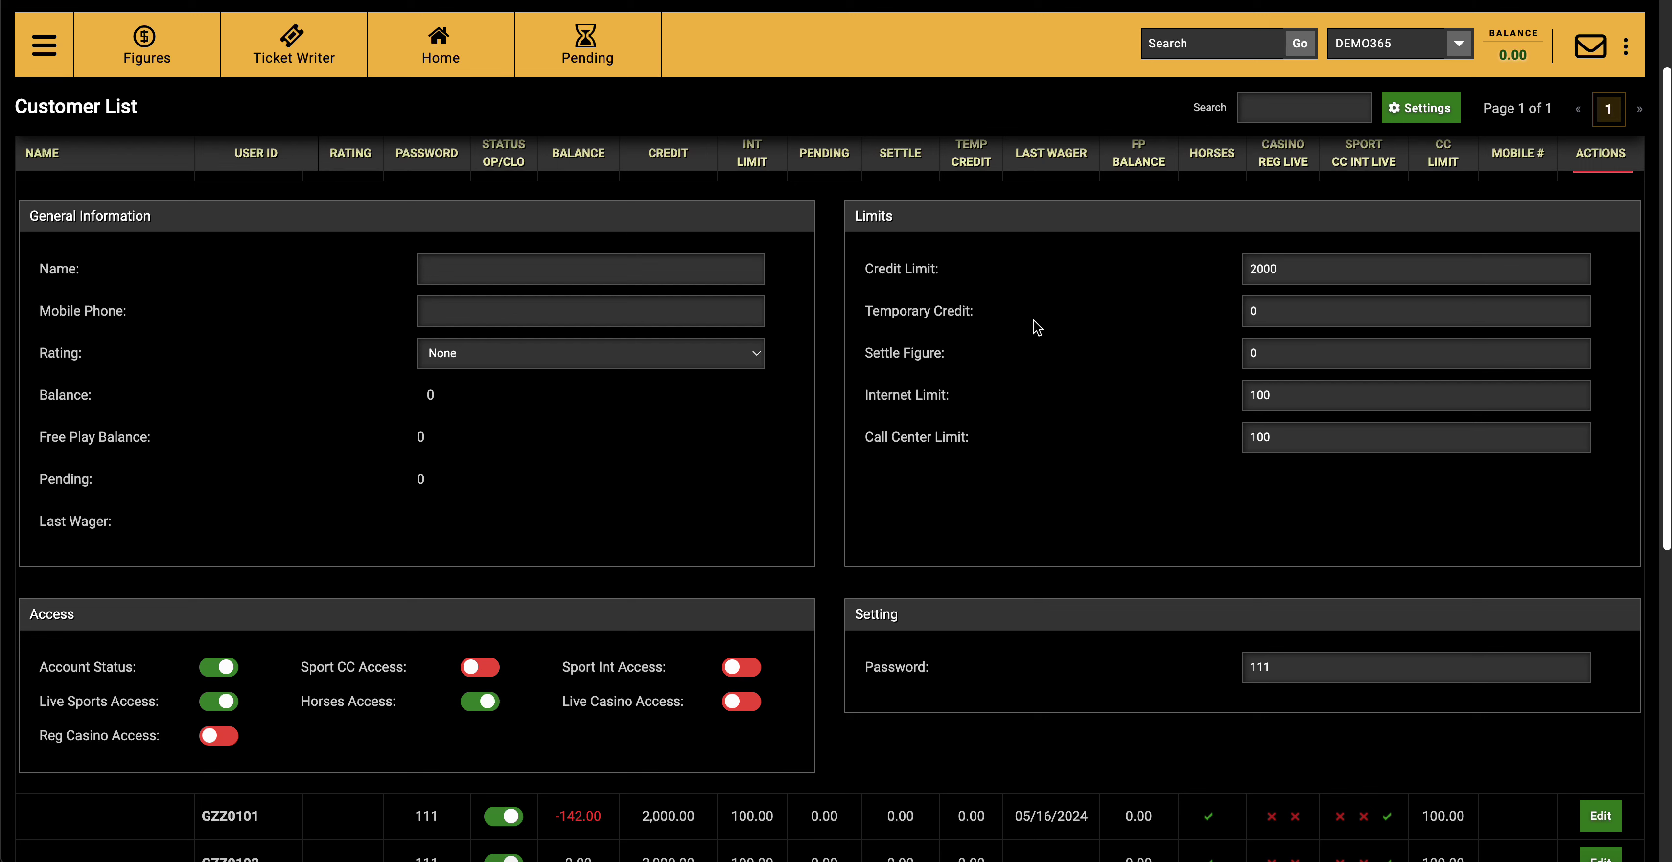
pyautogui.click(1265, 315)
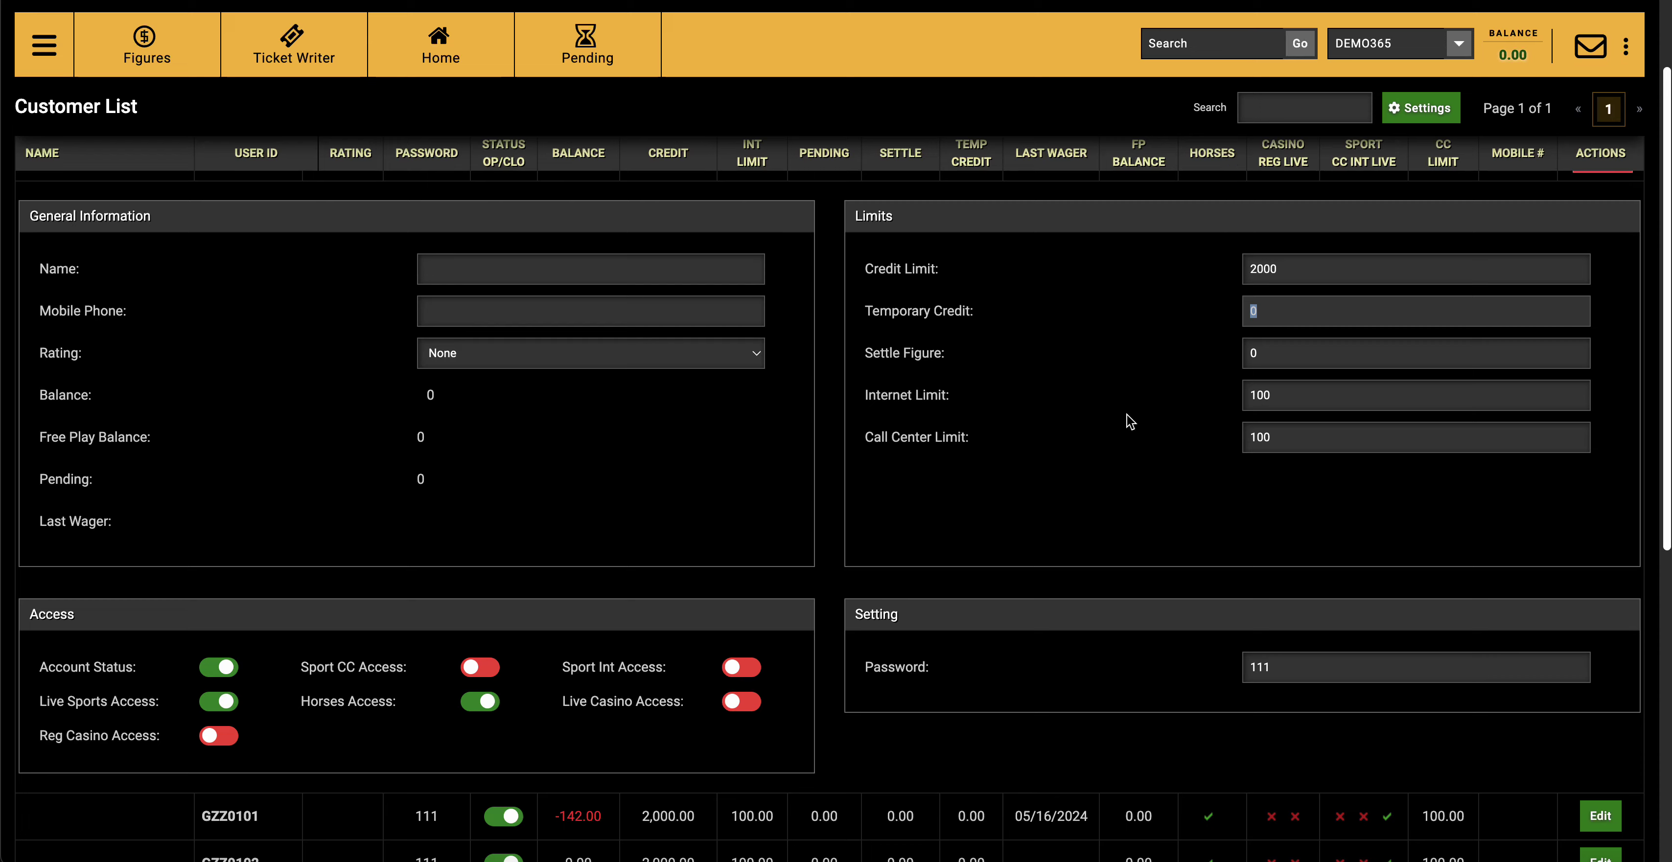
pyautogui.scroll(-3, 1119, 453)
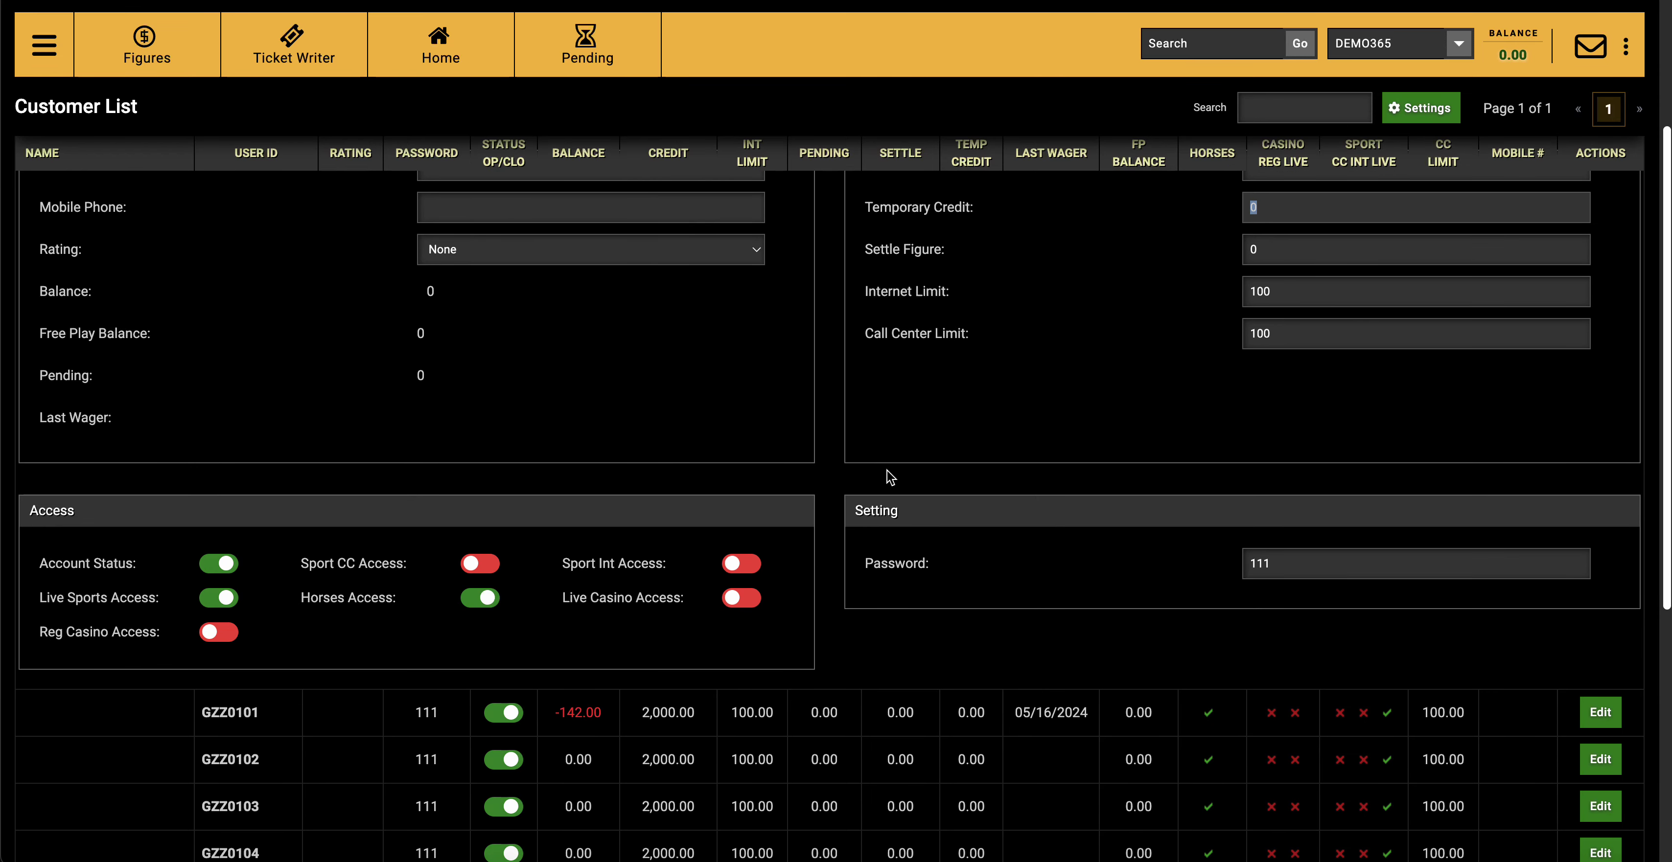
pyautogui.scroll(2, 905, 473)
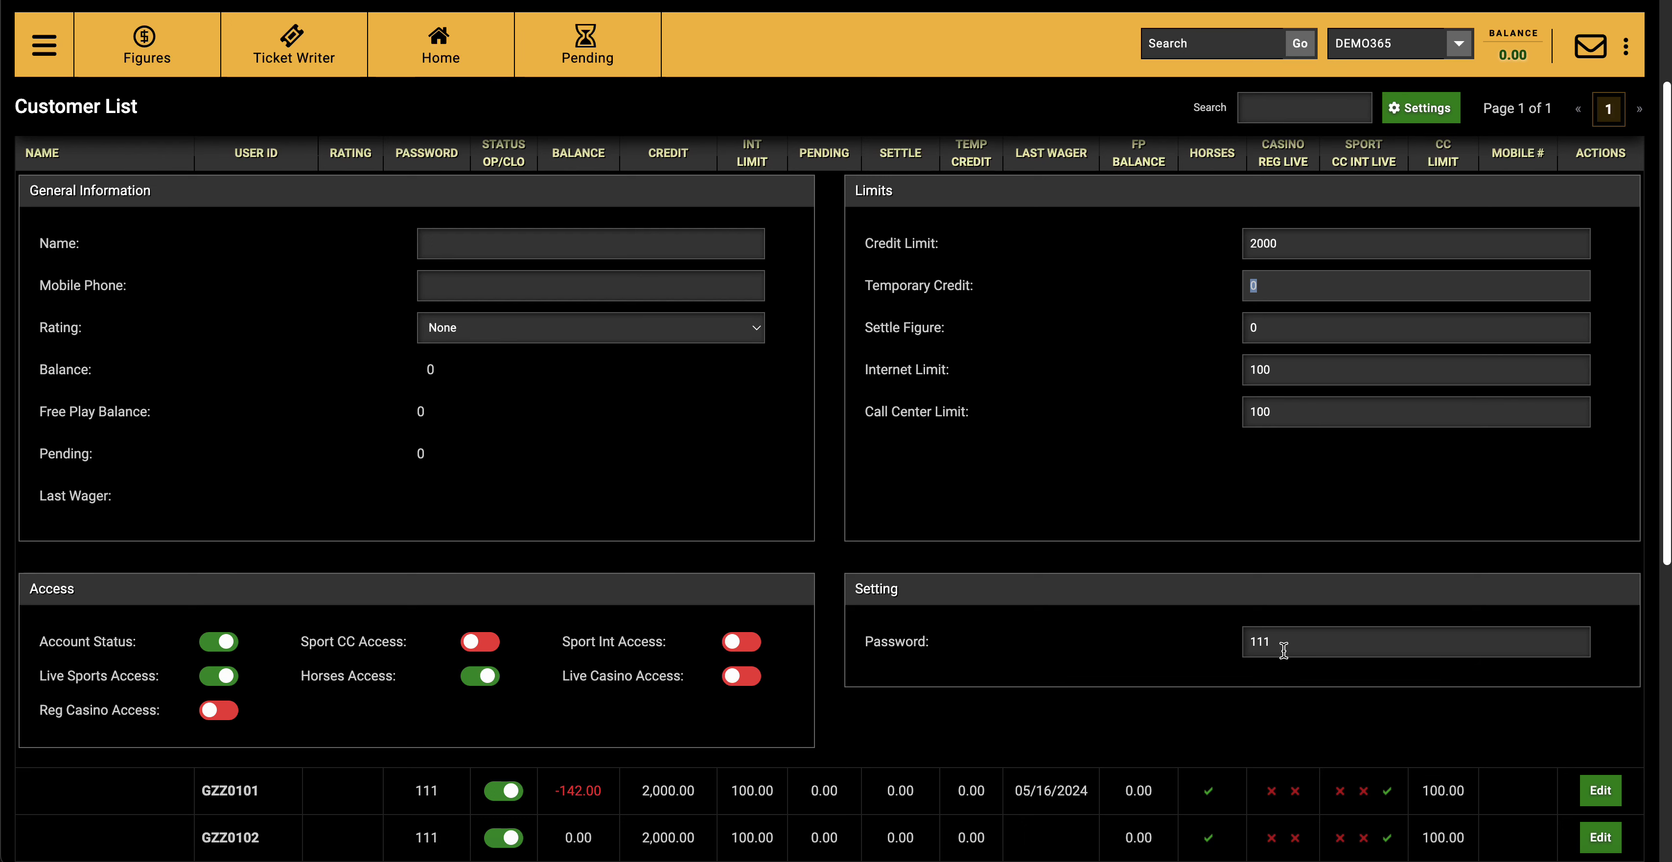
pyautogui.scroll(3, 905, 640)
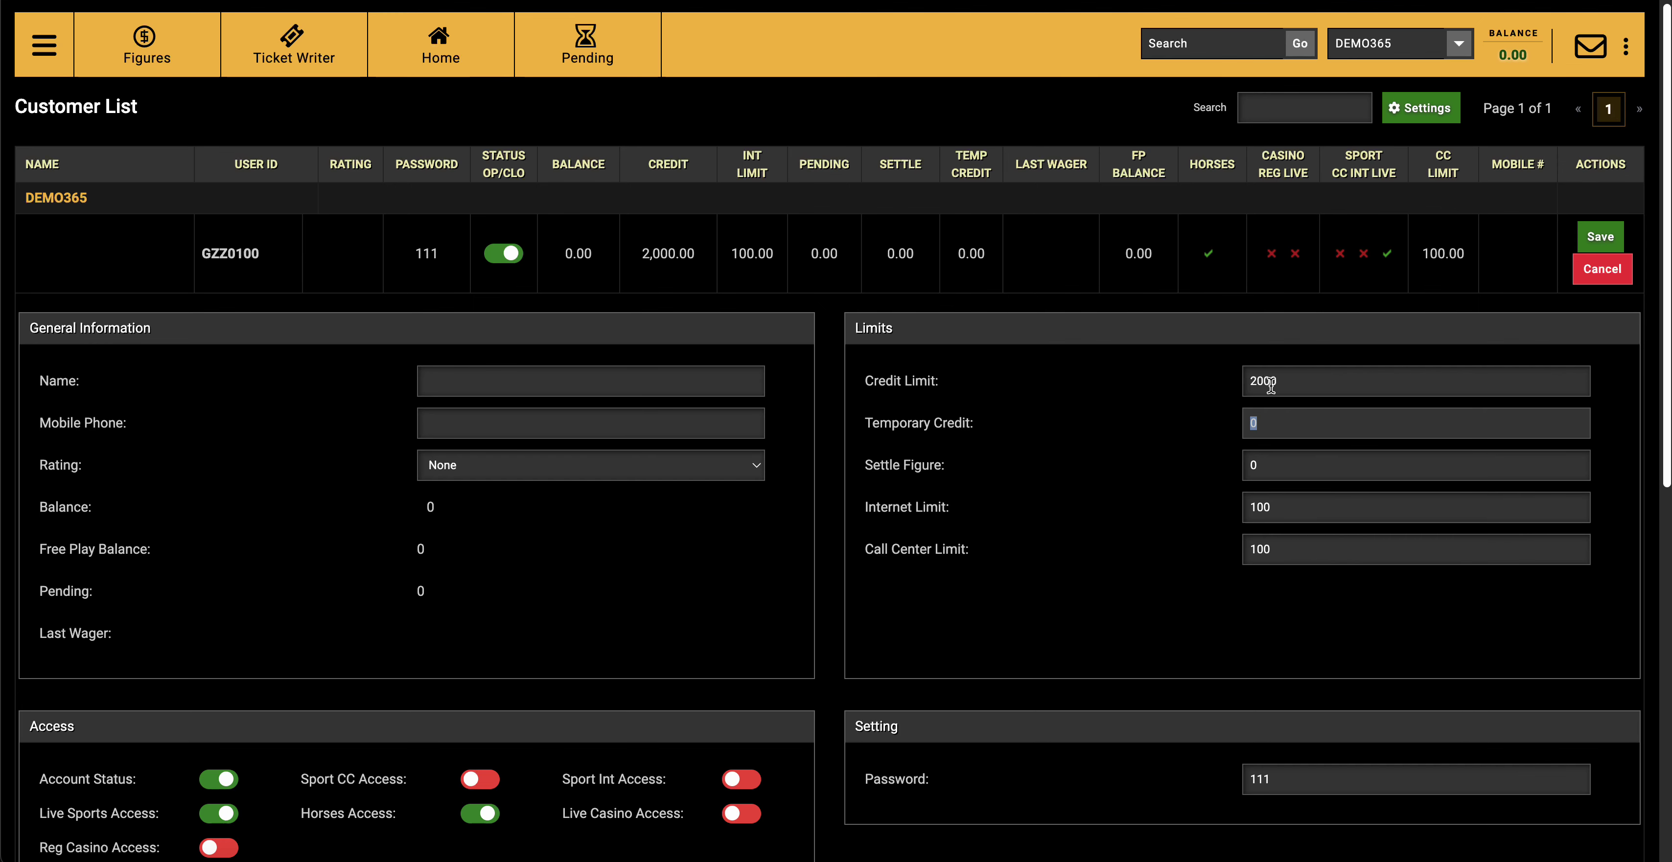
pyautogui.click(1613, 278)
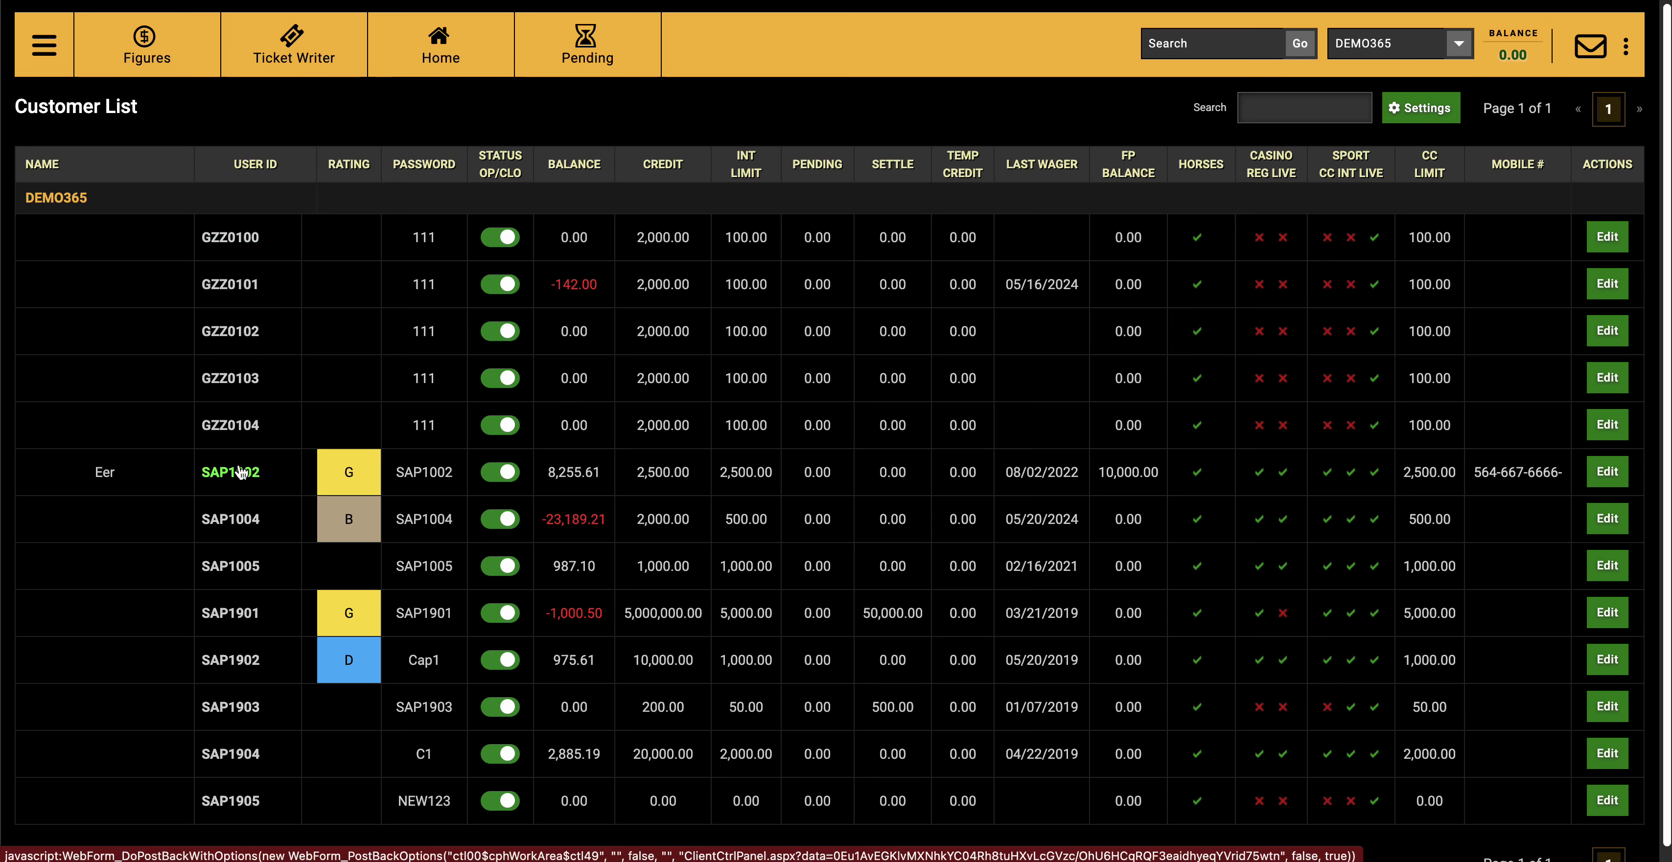
# - Open the Bronze-rated customer's General settings and review the personal information, account access and wager permissions
pyautogui.click(233, 519)
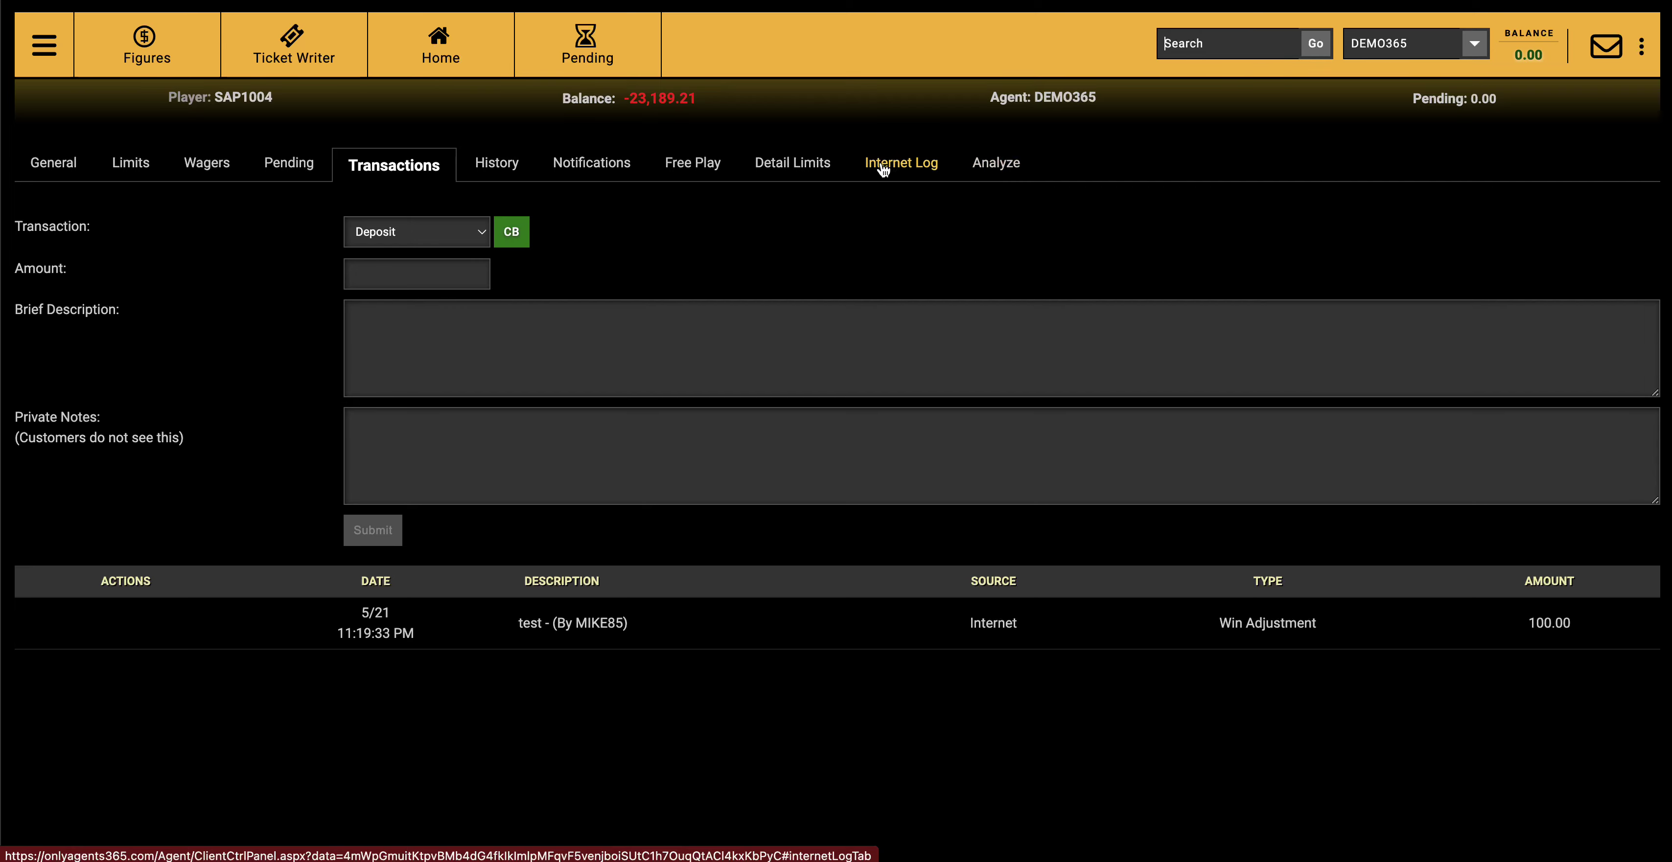
pyautogui.click(57, 168)
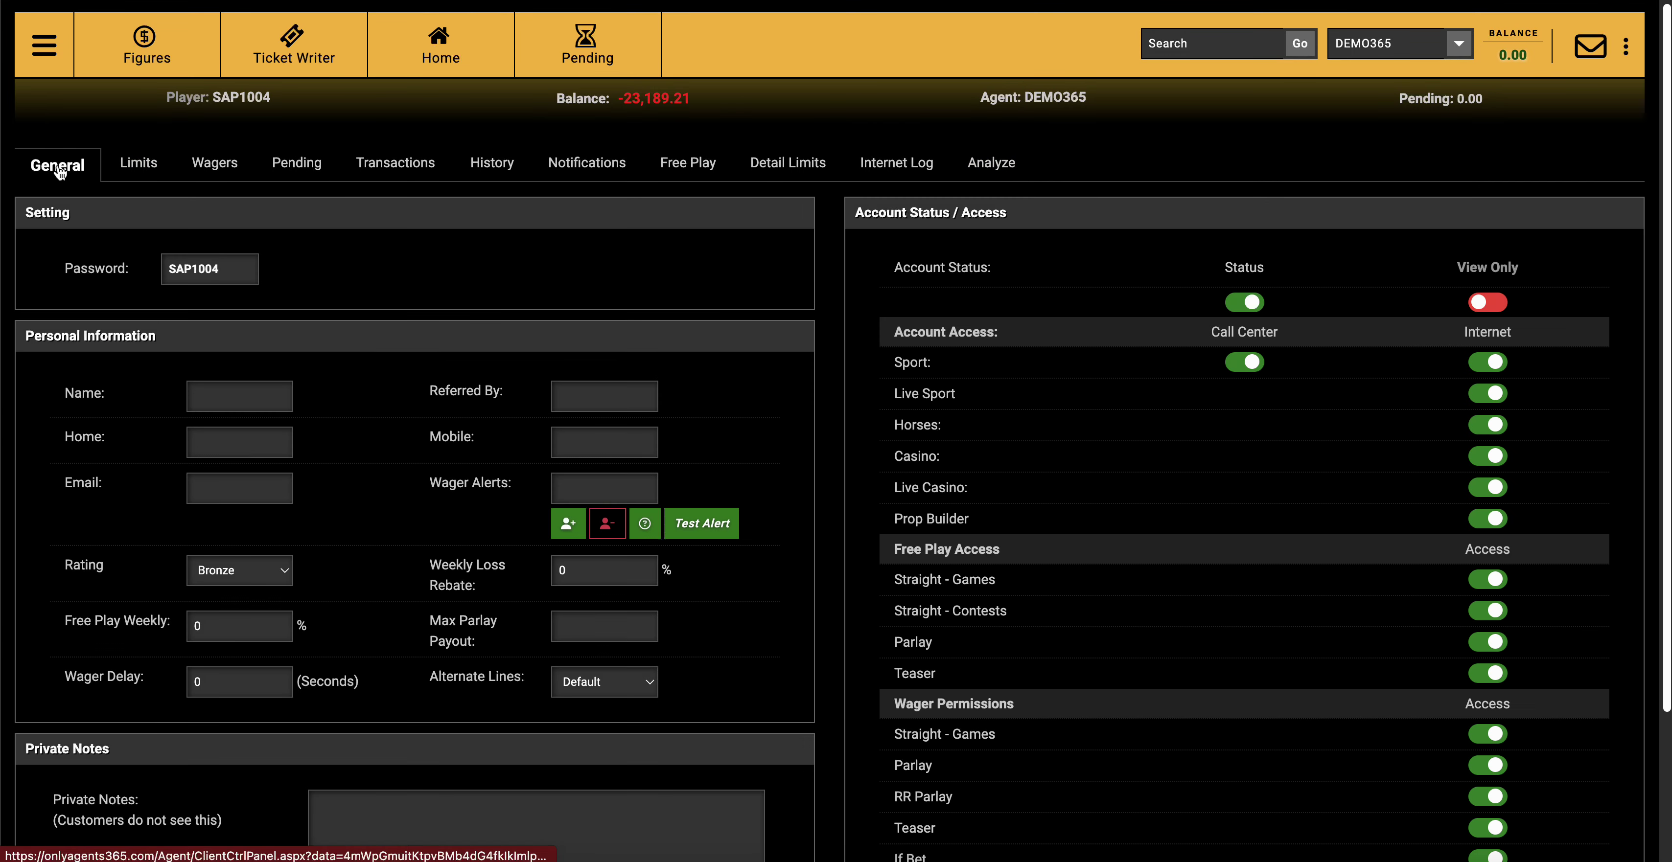
pyautogui.scroll(-3, 253, 257)
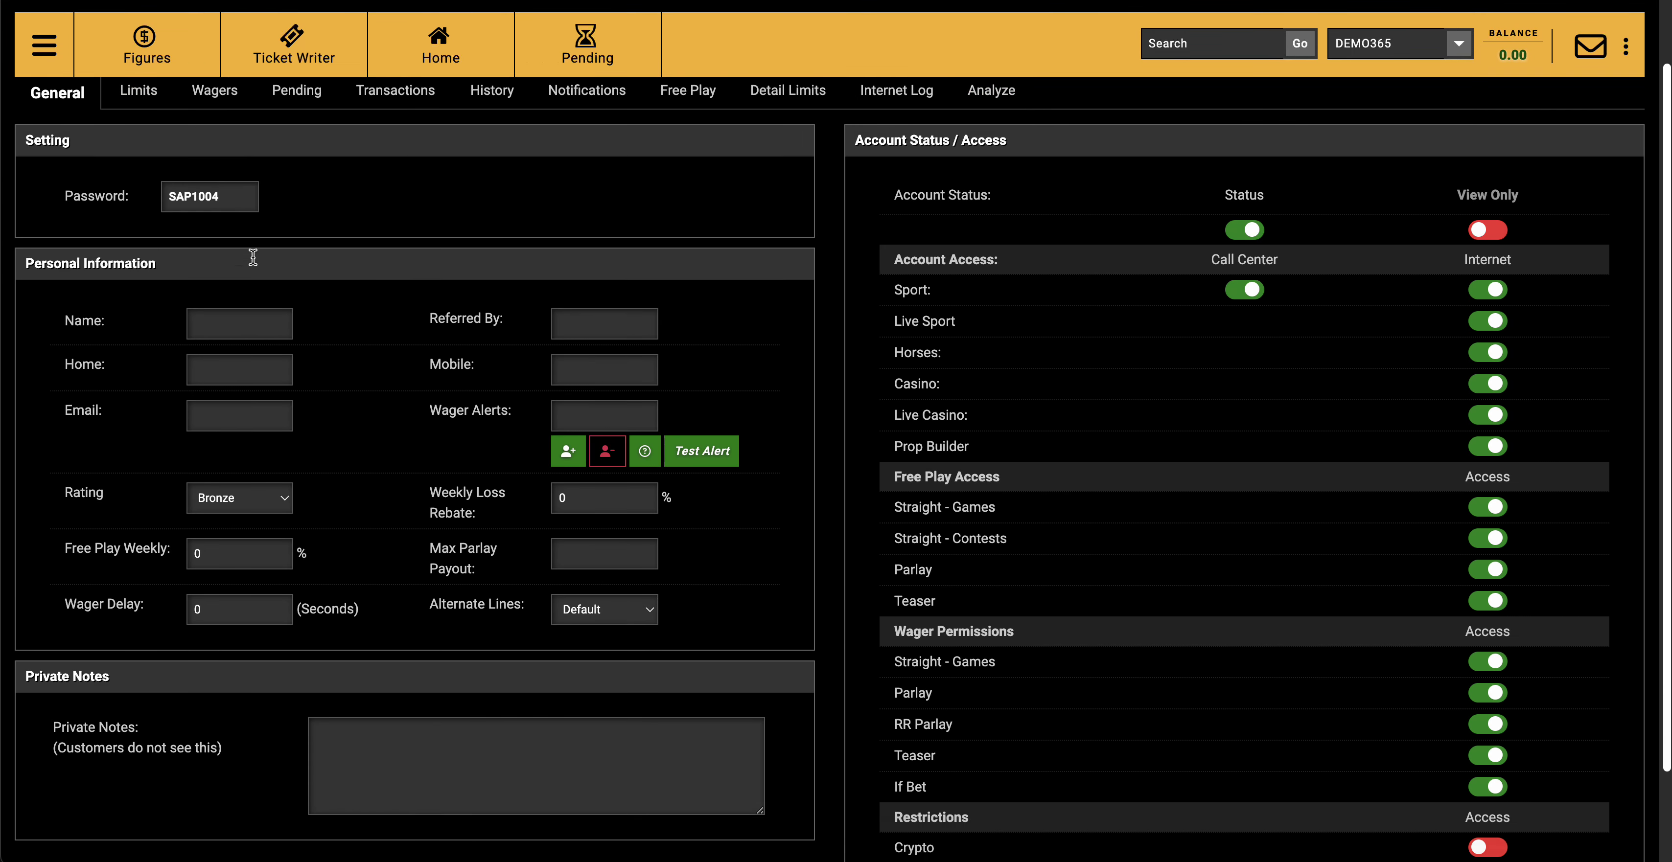
pyautogui.scroll(-2, 253, 257)
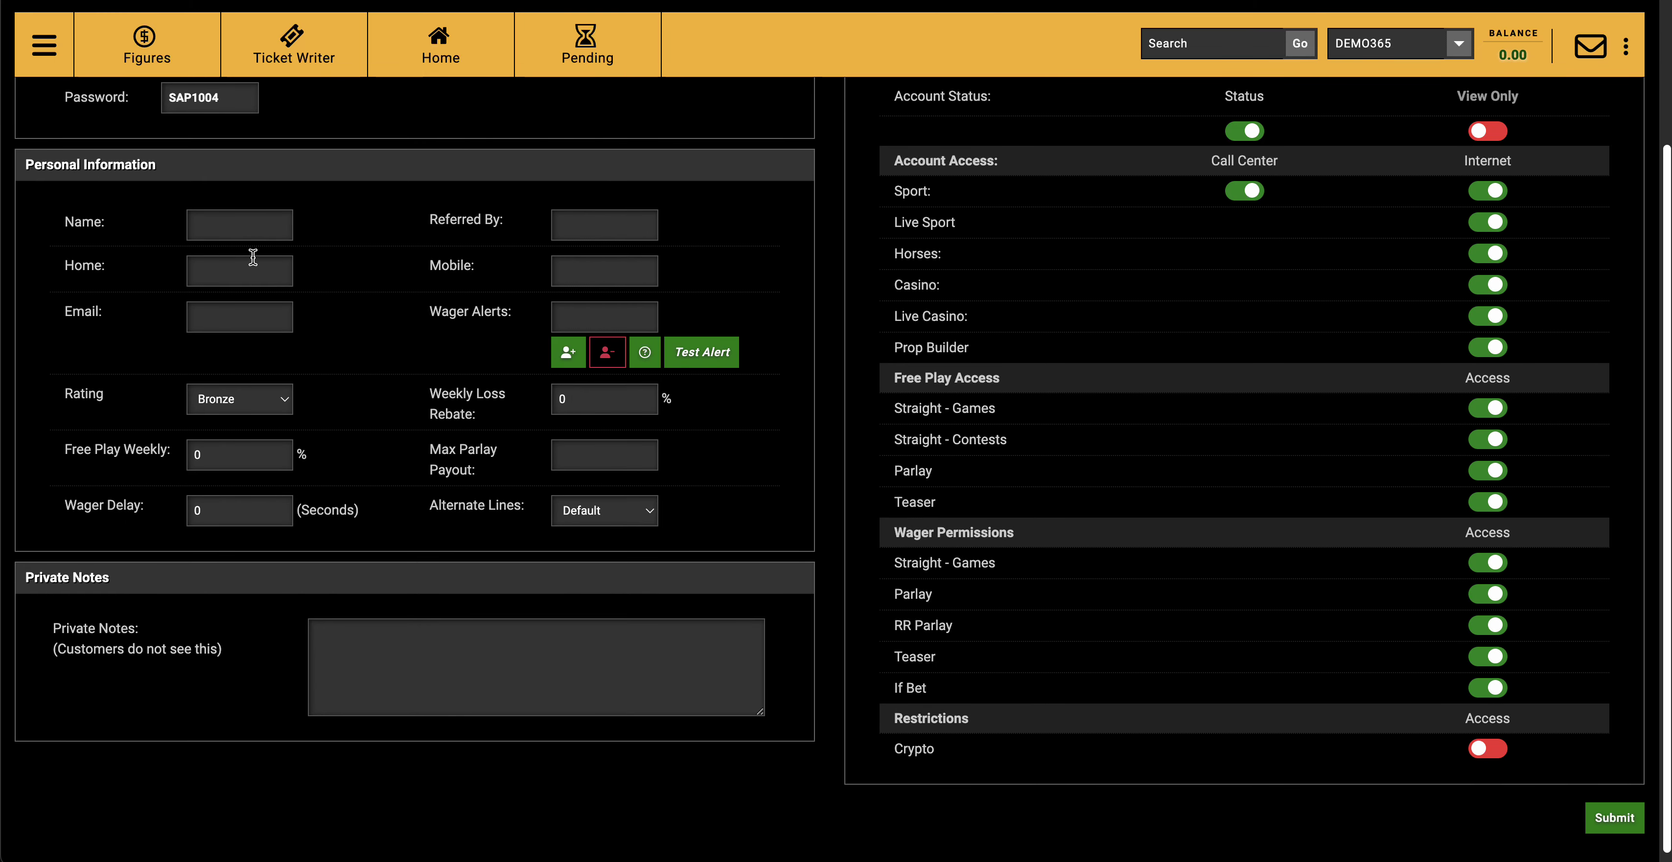
pyautogui.scroll(3, 253, 257)
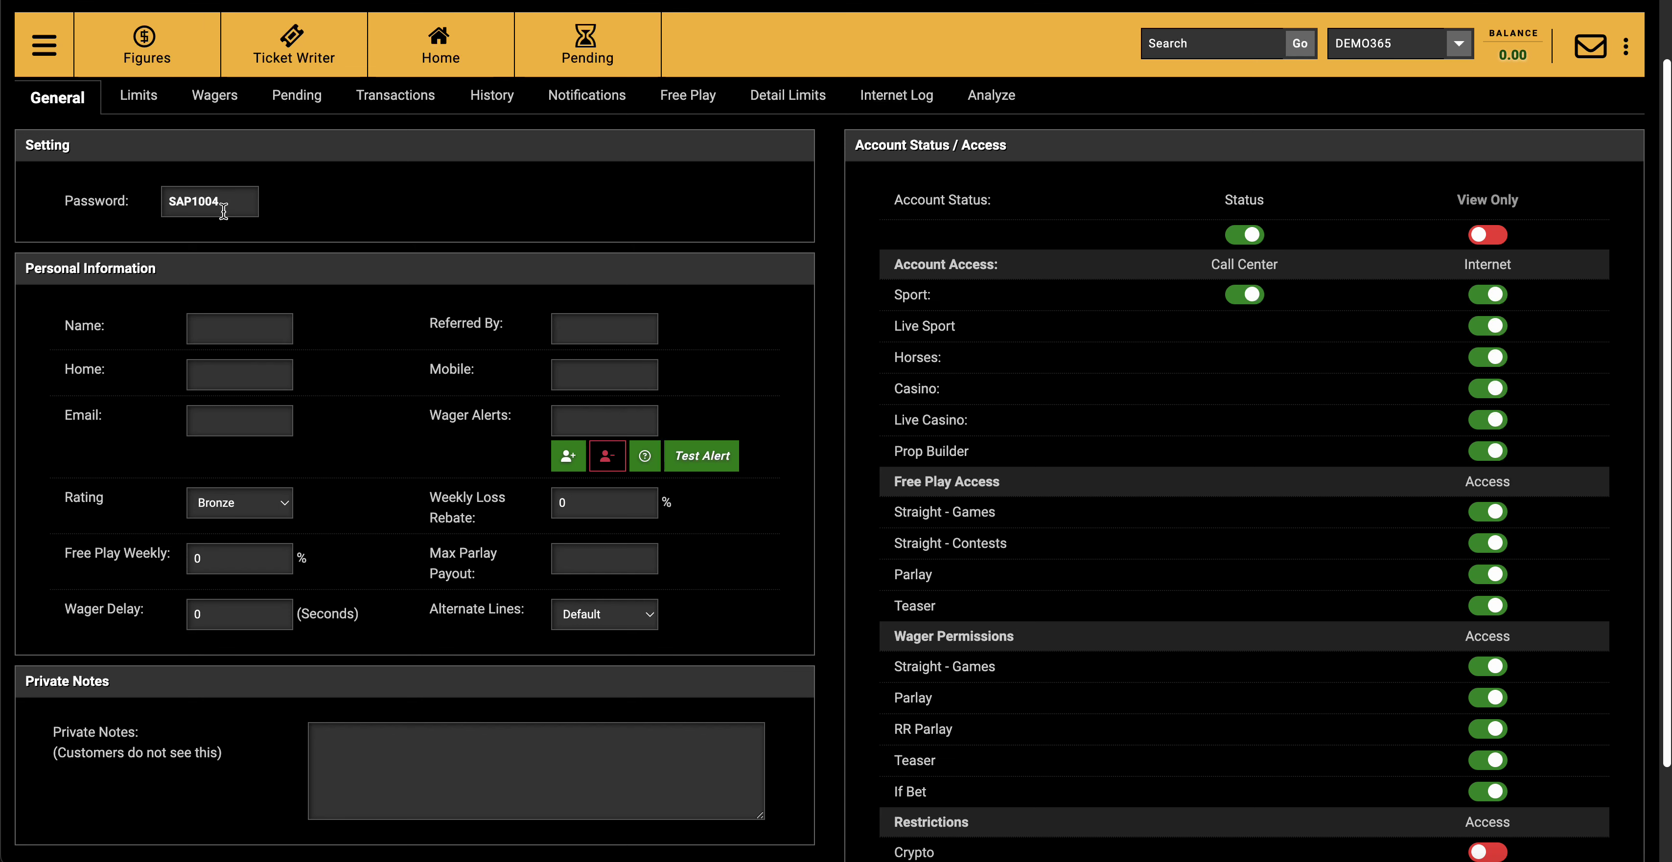
pyautogui.scroll(-2, 1101, 379)
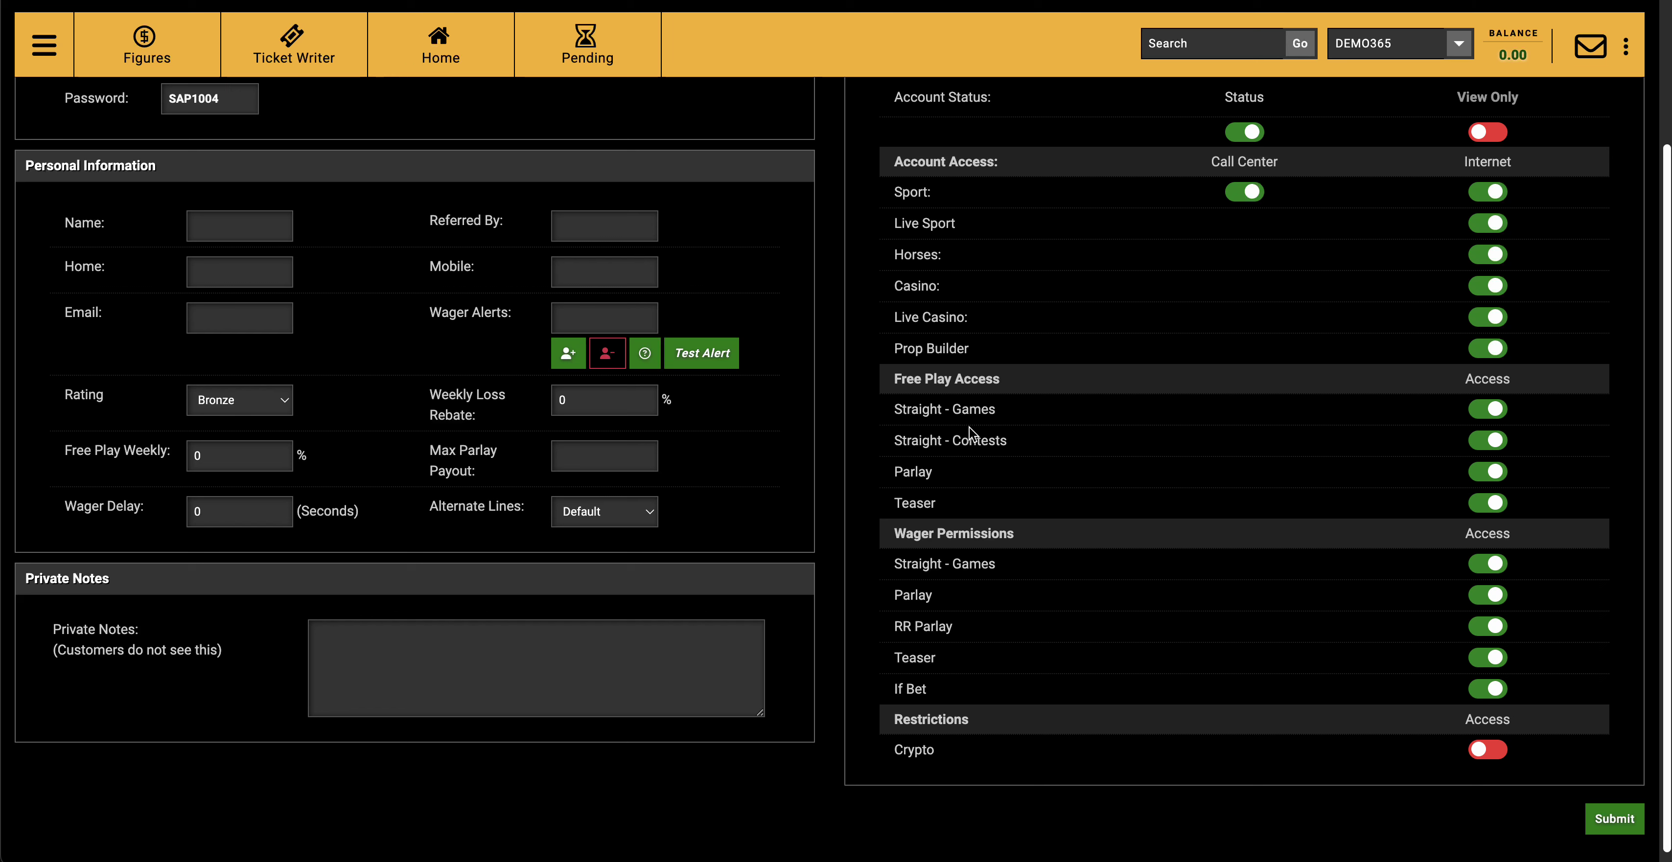
# - Turn off the player's Free Play Access for Straight - Games, Straight - Contests, Parlay and Teaser
pyautogui.click(1487, 409)
pyautogui.click(1487, 441)
pyautogui.click(1487, 473)
pyautogui.click(1487, 503)
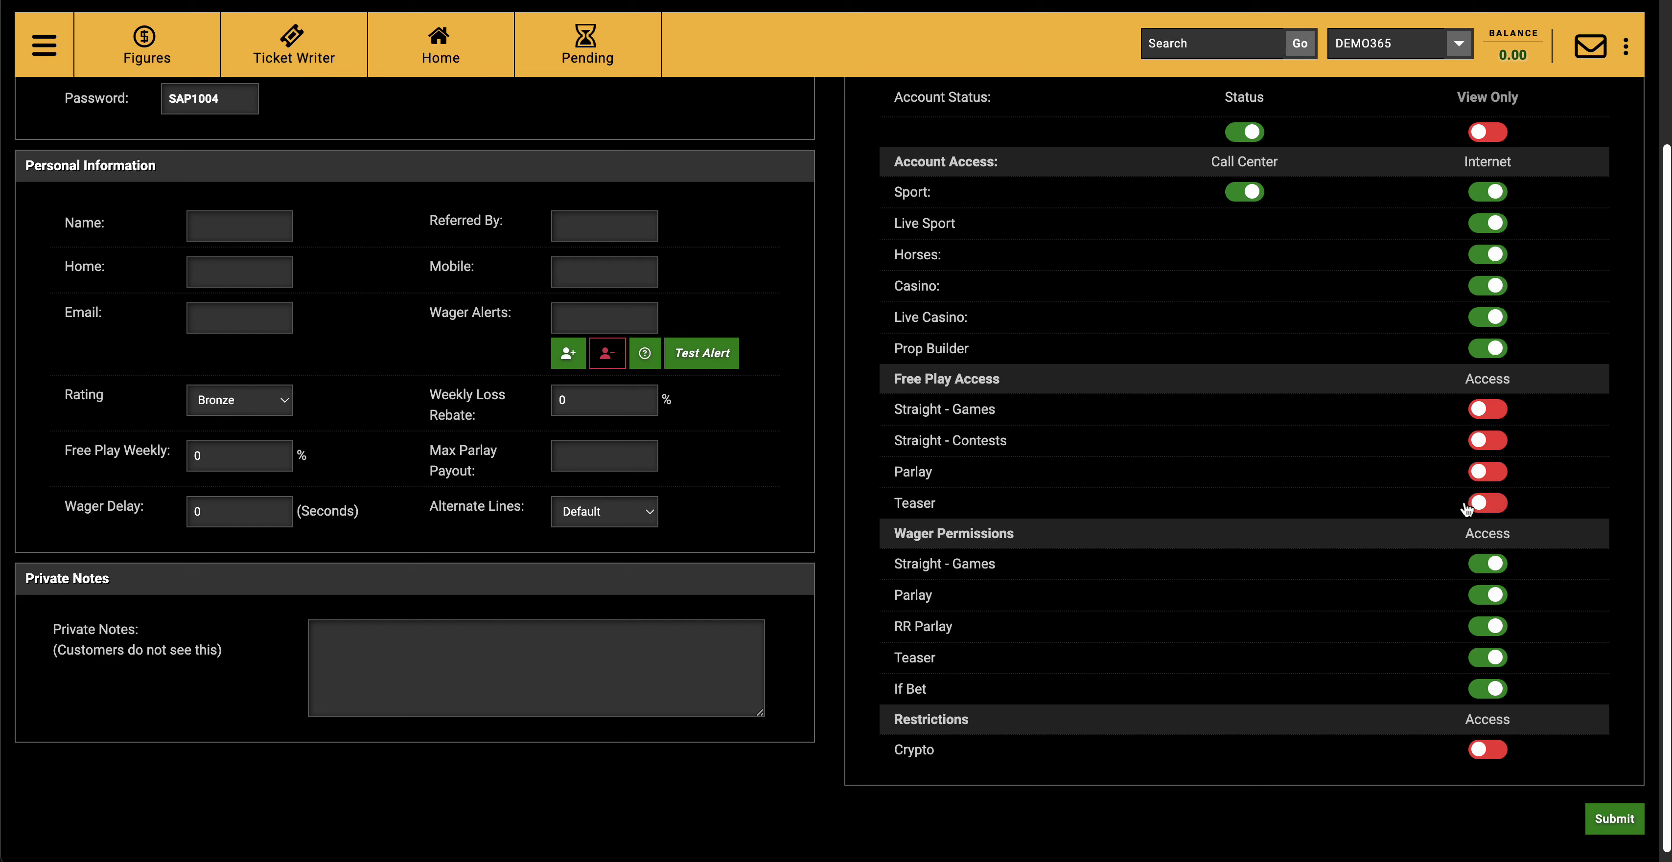
# - Turn Free Play Access back on for Straight - Games, Straight - Contests, Parlay and Teaser
pyautogui.click(1487, 409)
pyautogui.click(1488, 440)
pyautogui.click(1487, 472)
pyautogui.click(1503, 502)
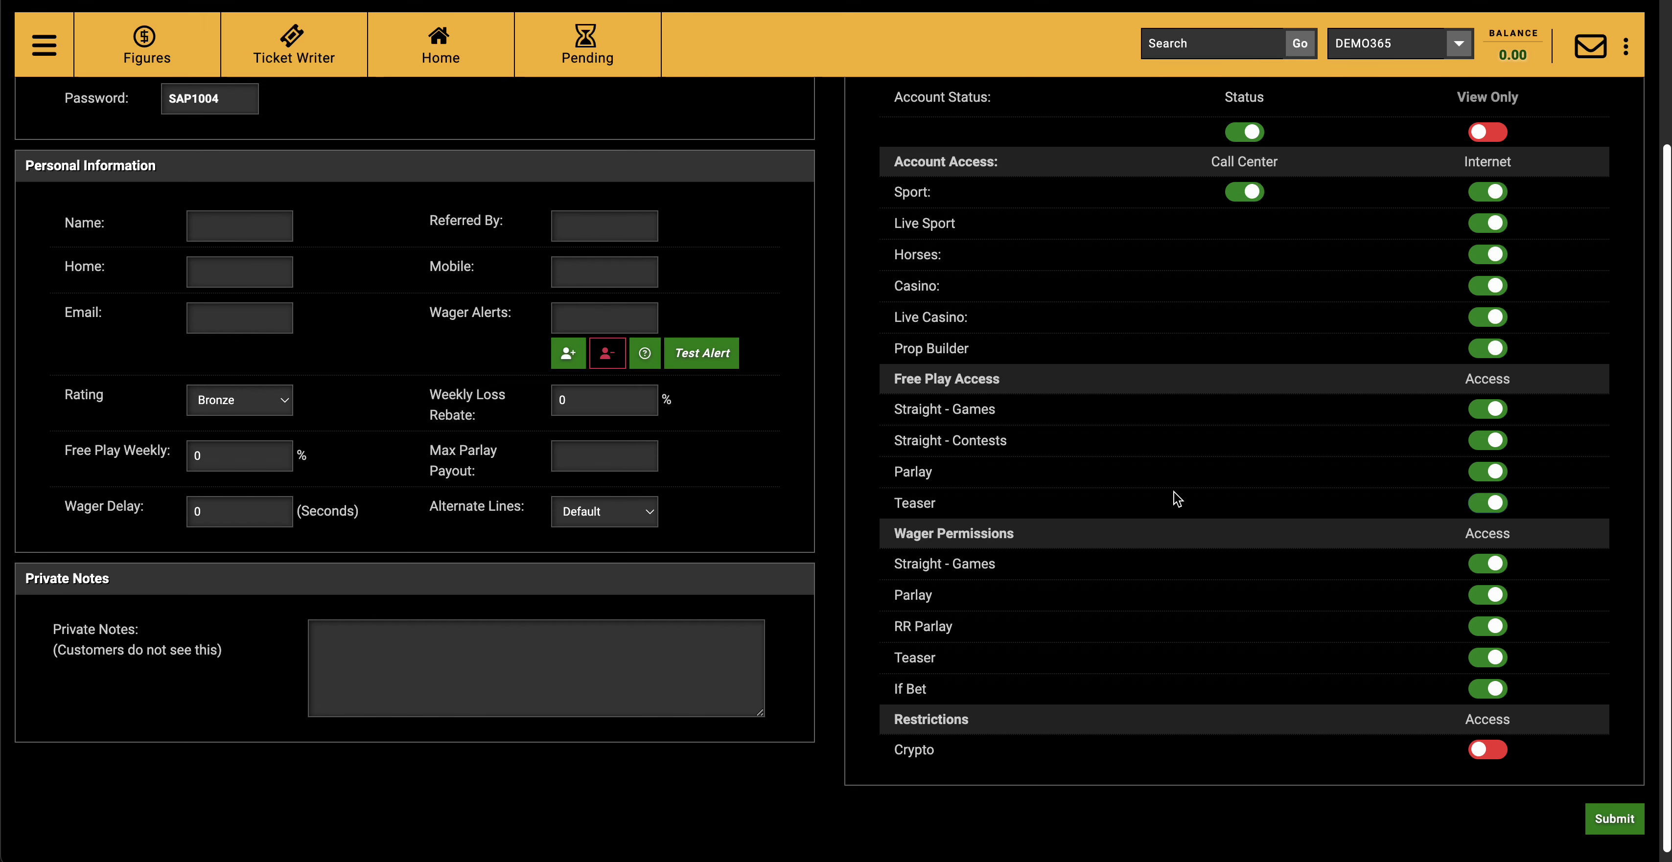
# - Try a Weekly Loss Rebate of 10 % for the player and clear the field
pyautogui.scroll(1, 1173, 492)
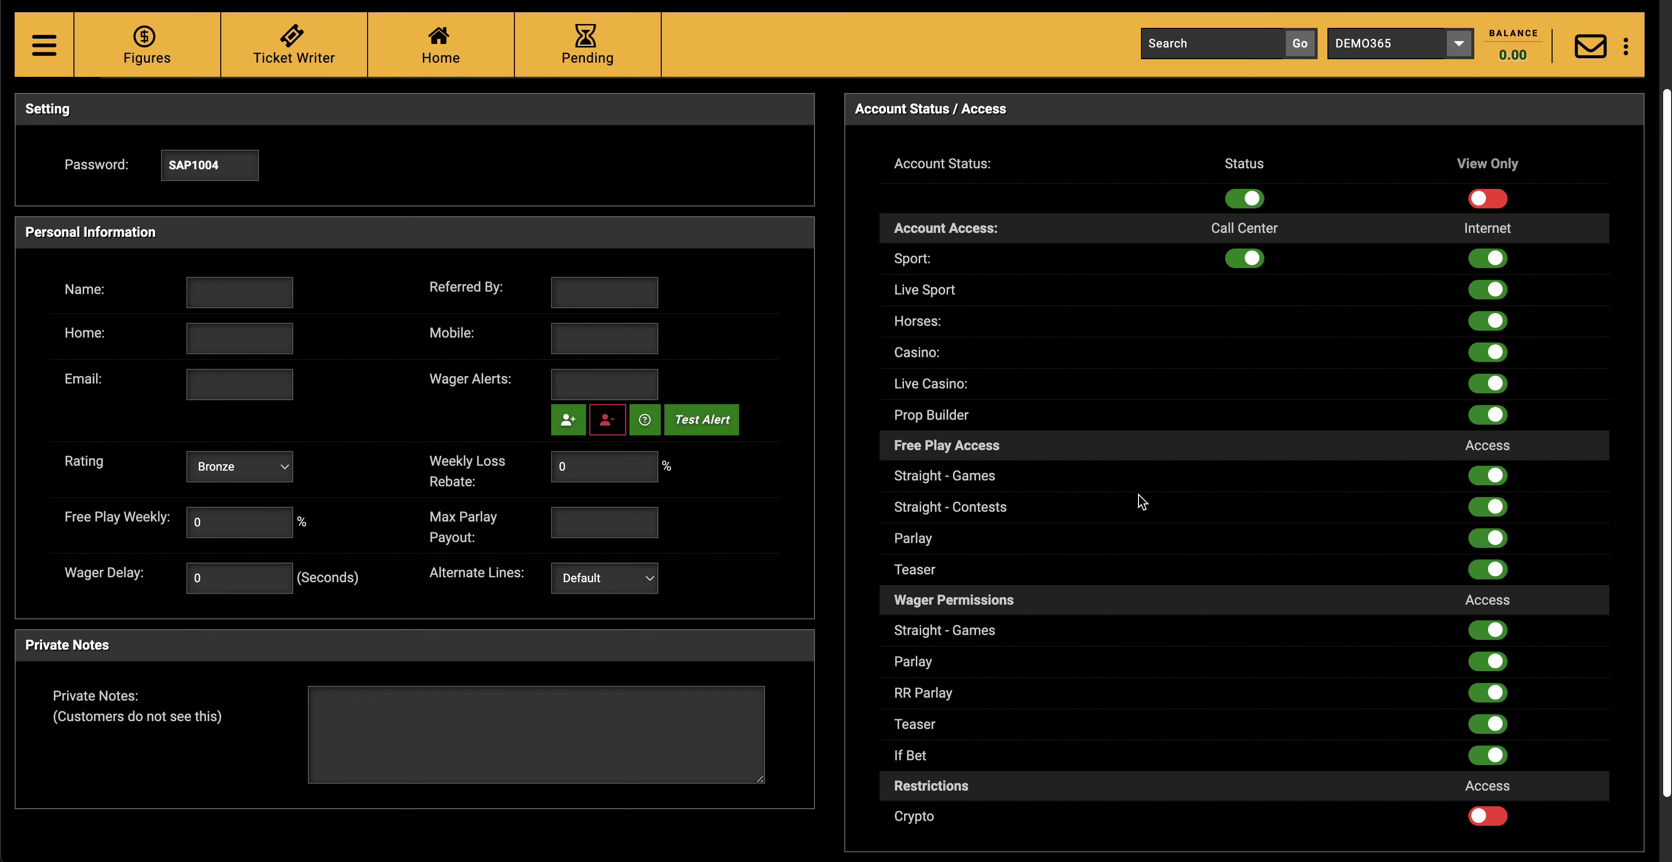
pyautogui.scroll(2, 1139, 495)
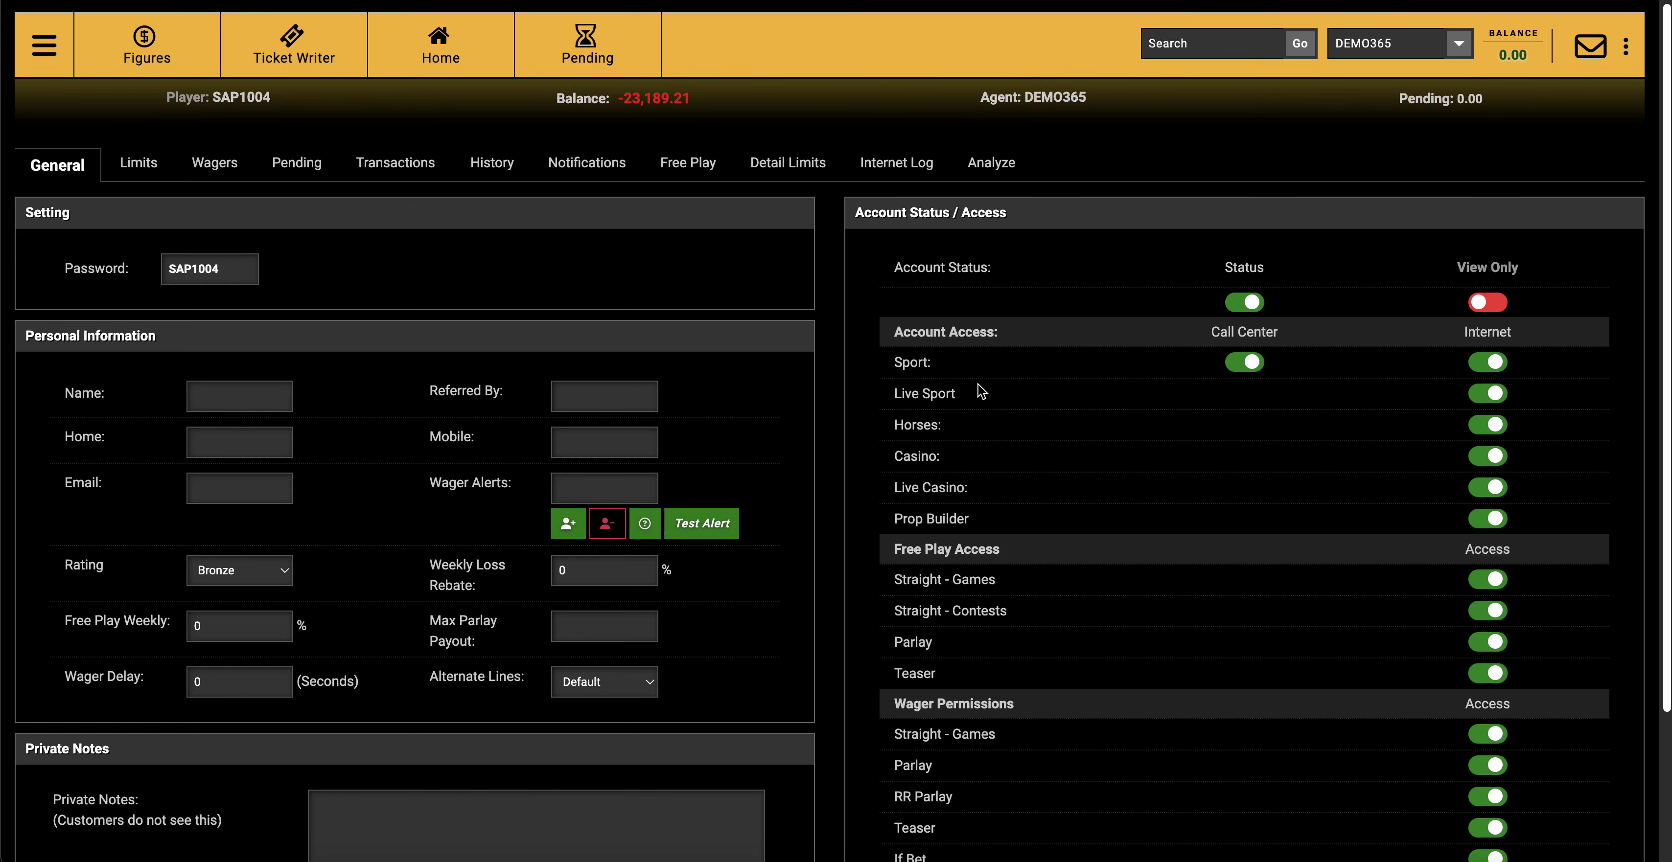
pyautogui.scroll(-1, 473, 337)
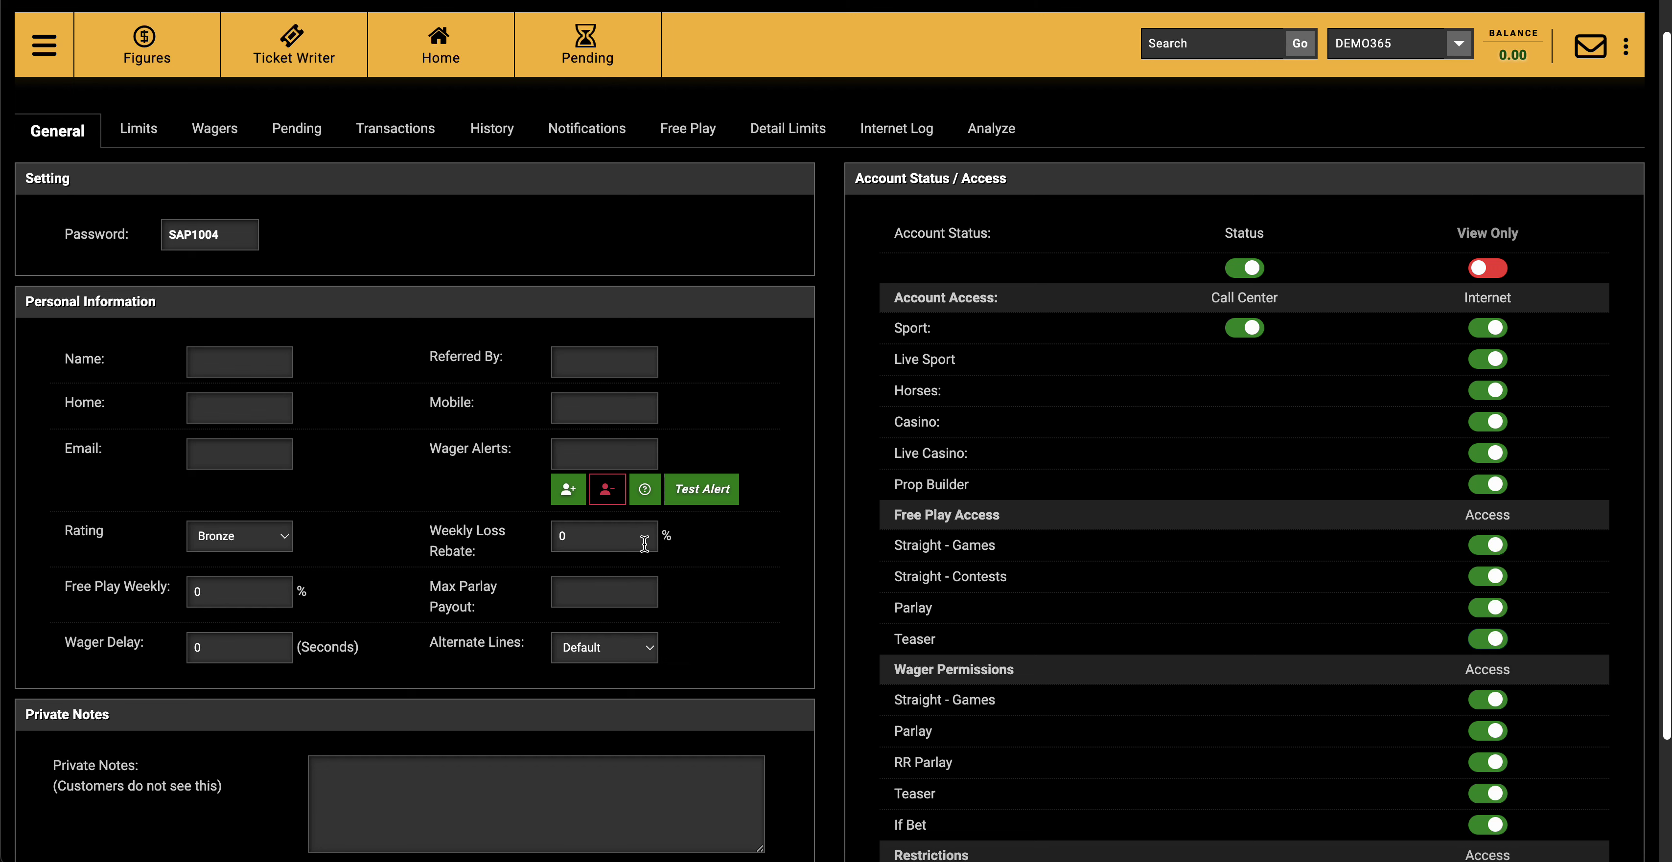
pyautogui.doubleClick(588, 529)
pyautogui.write('10')
pyautogui.press('BackSpace')
pyautogui.press('BackSpace')
# - Inspect the Max Parlay Payout field and the choices available for the player's Rating
pyautogui.click(589, 582)
pyautogui.click(589, 583)
pyautogui.click(287, 535)
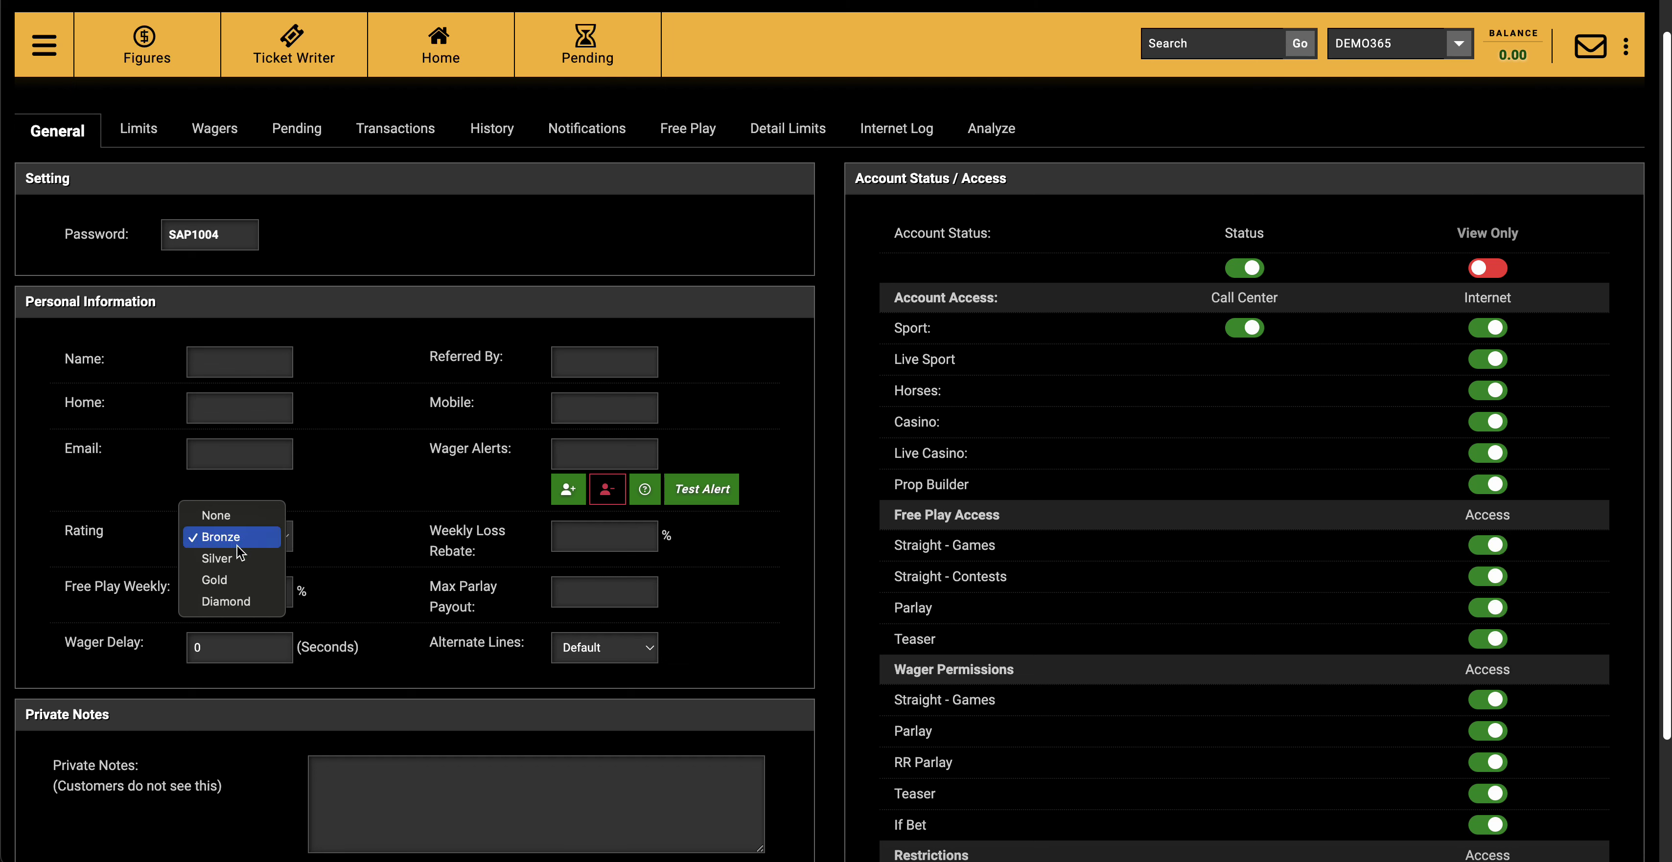
pyautogui.click(357, 495)
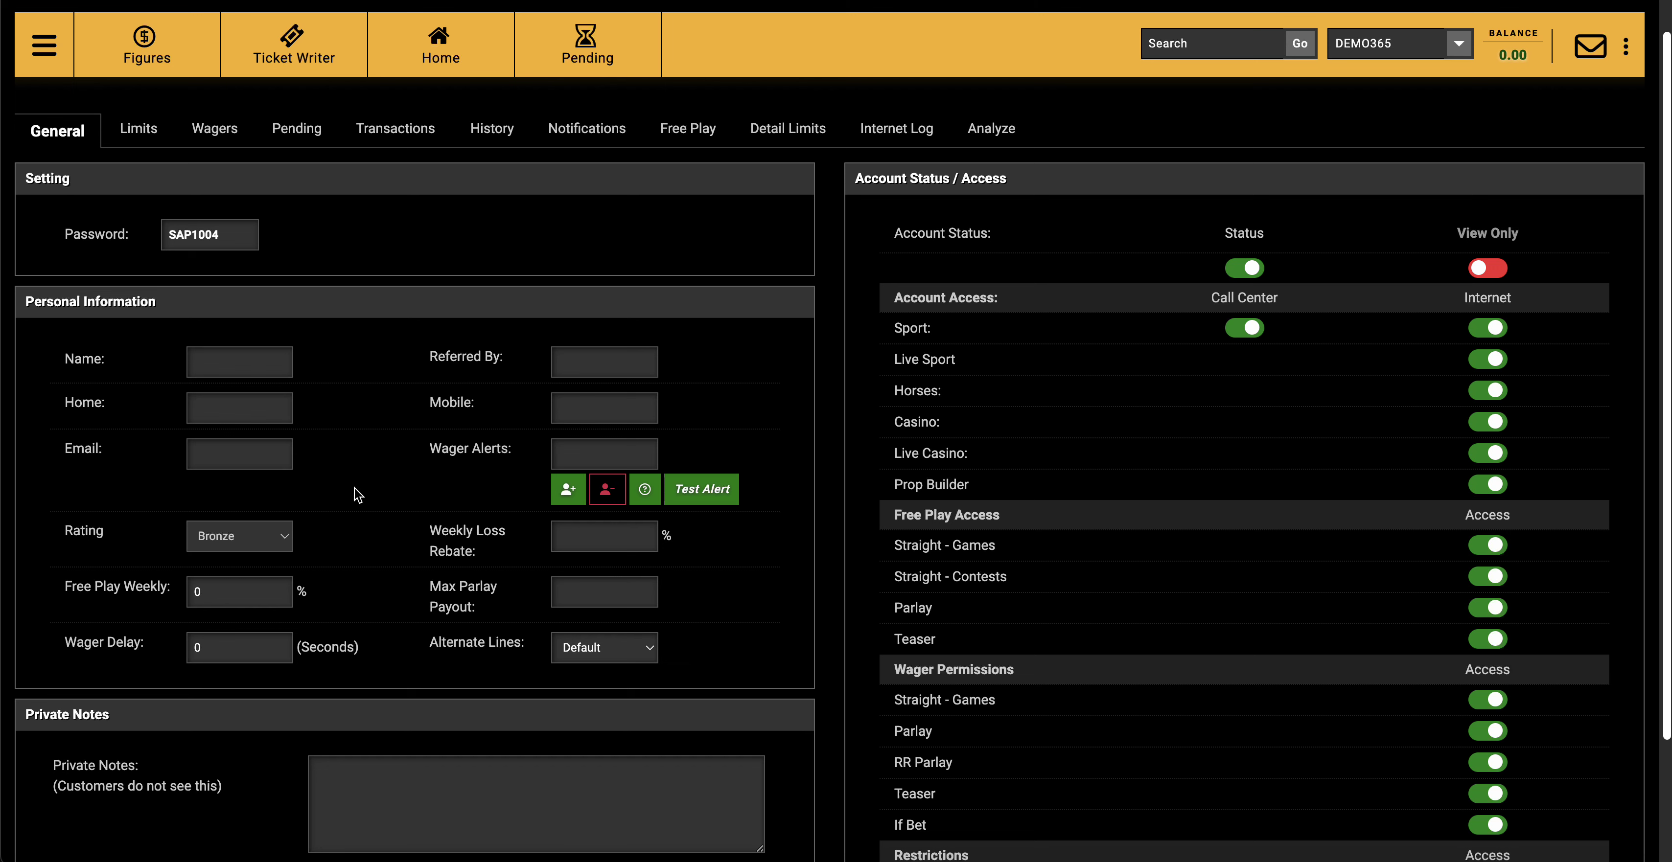
# - Review the Rating choices and the Private Notes section in the player's general settings
pyautogui.click(285, 532)
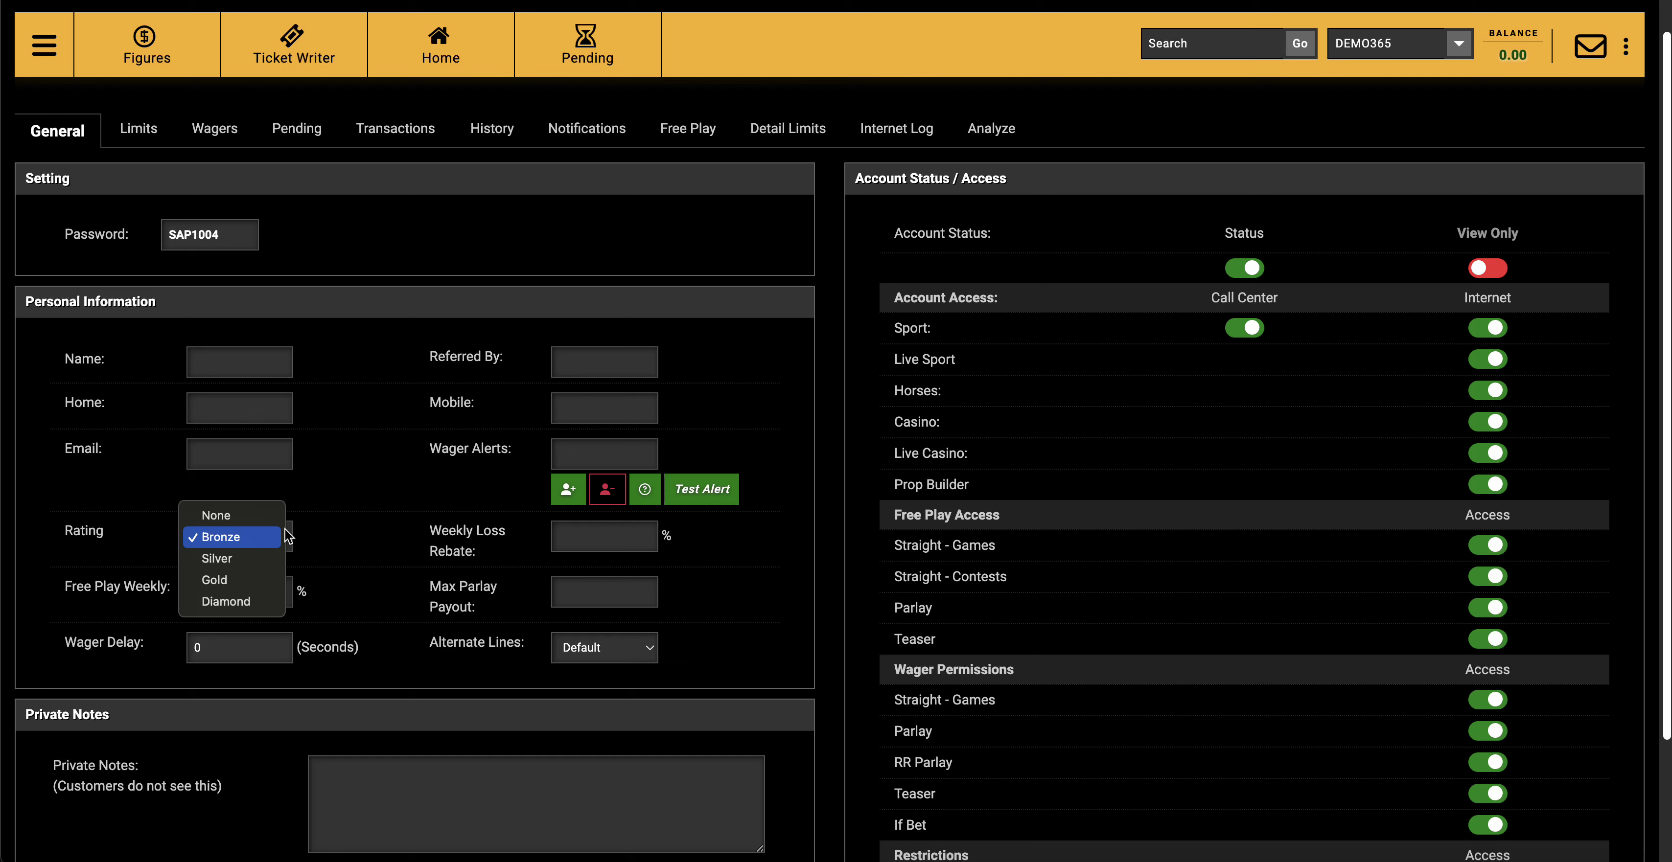
pyautogui.click(342, 520)
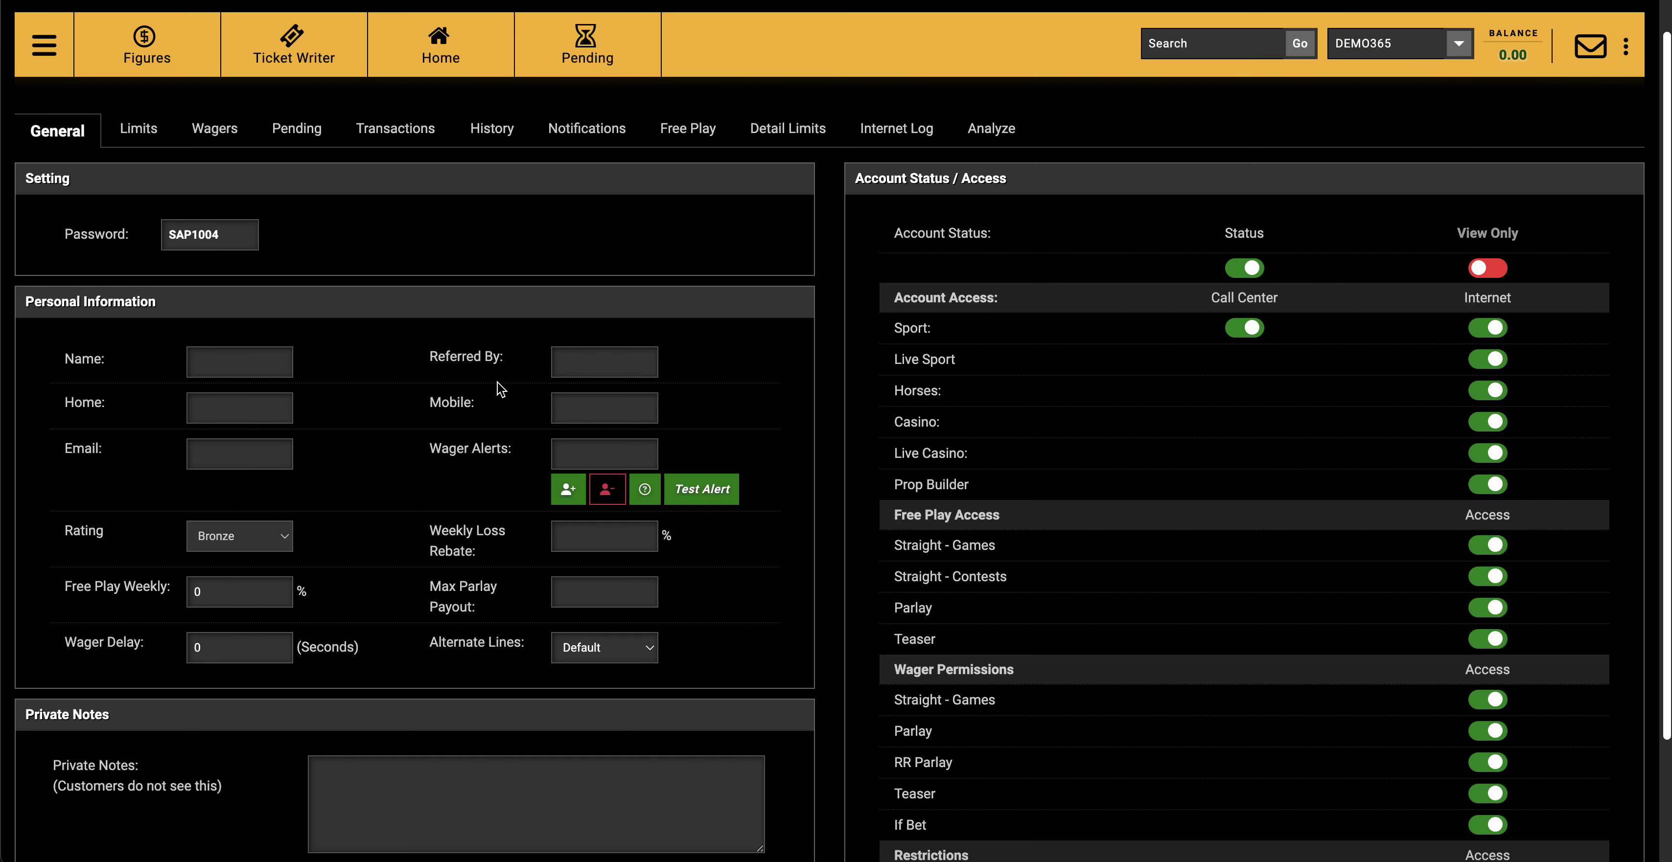
pyautogui.scroll(-2, 498, 383)
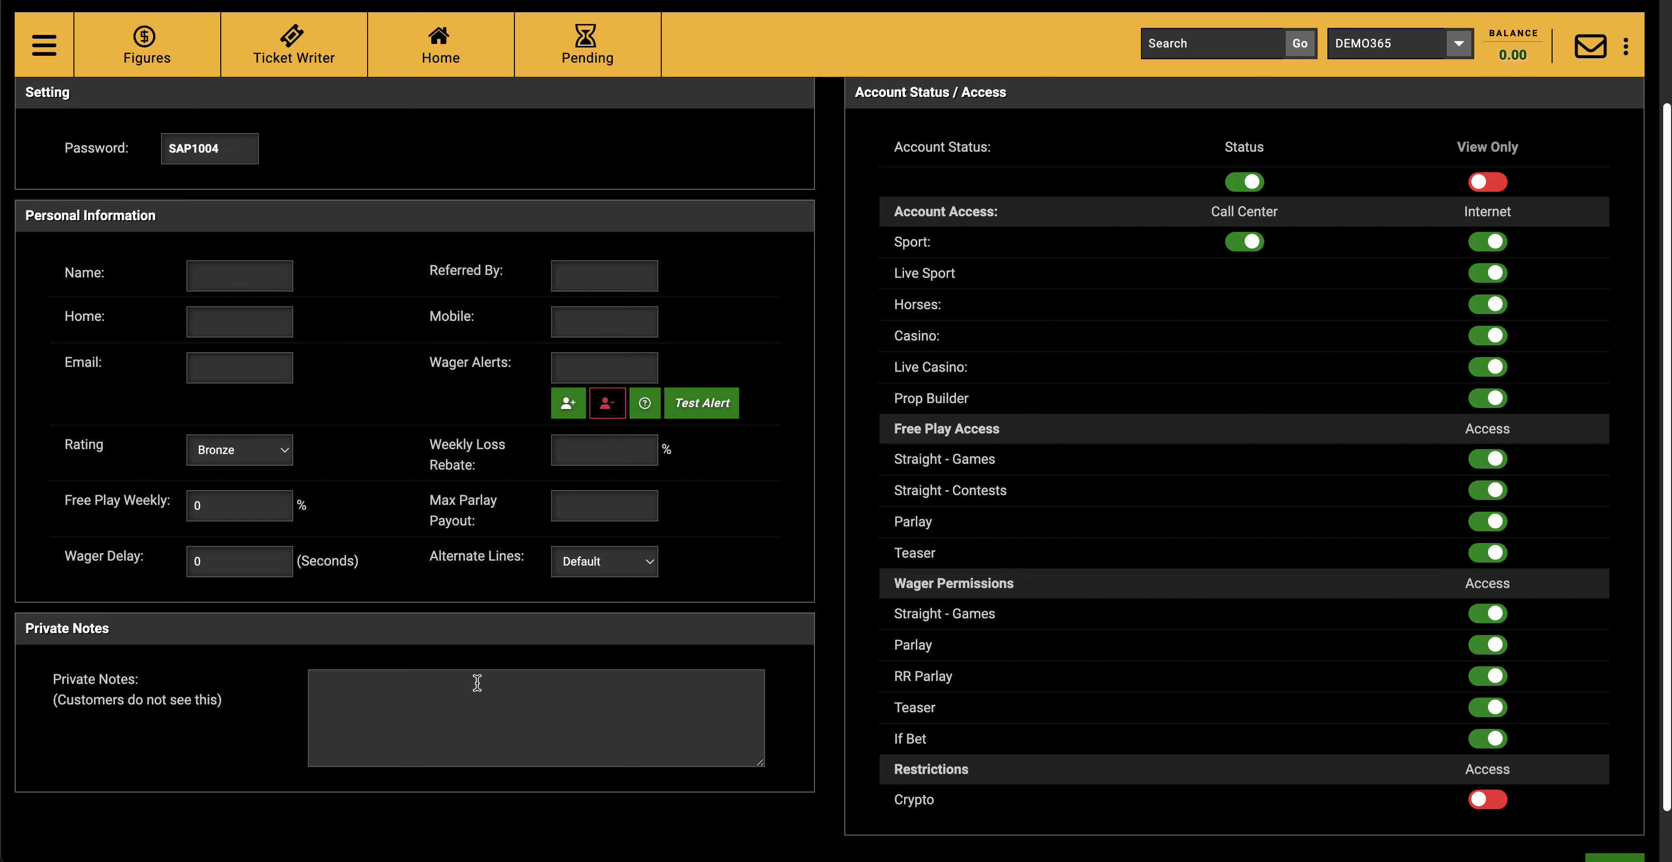
pyautogui.scroll(1, 351, 455)
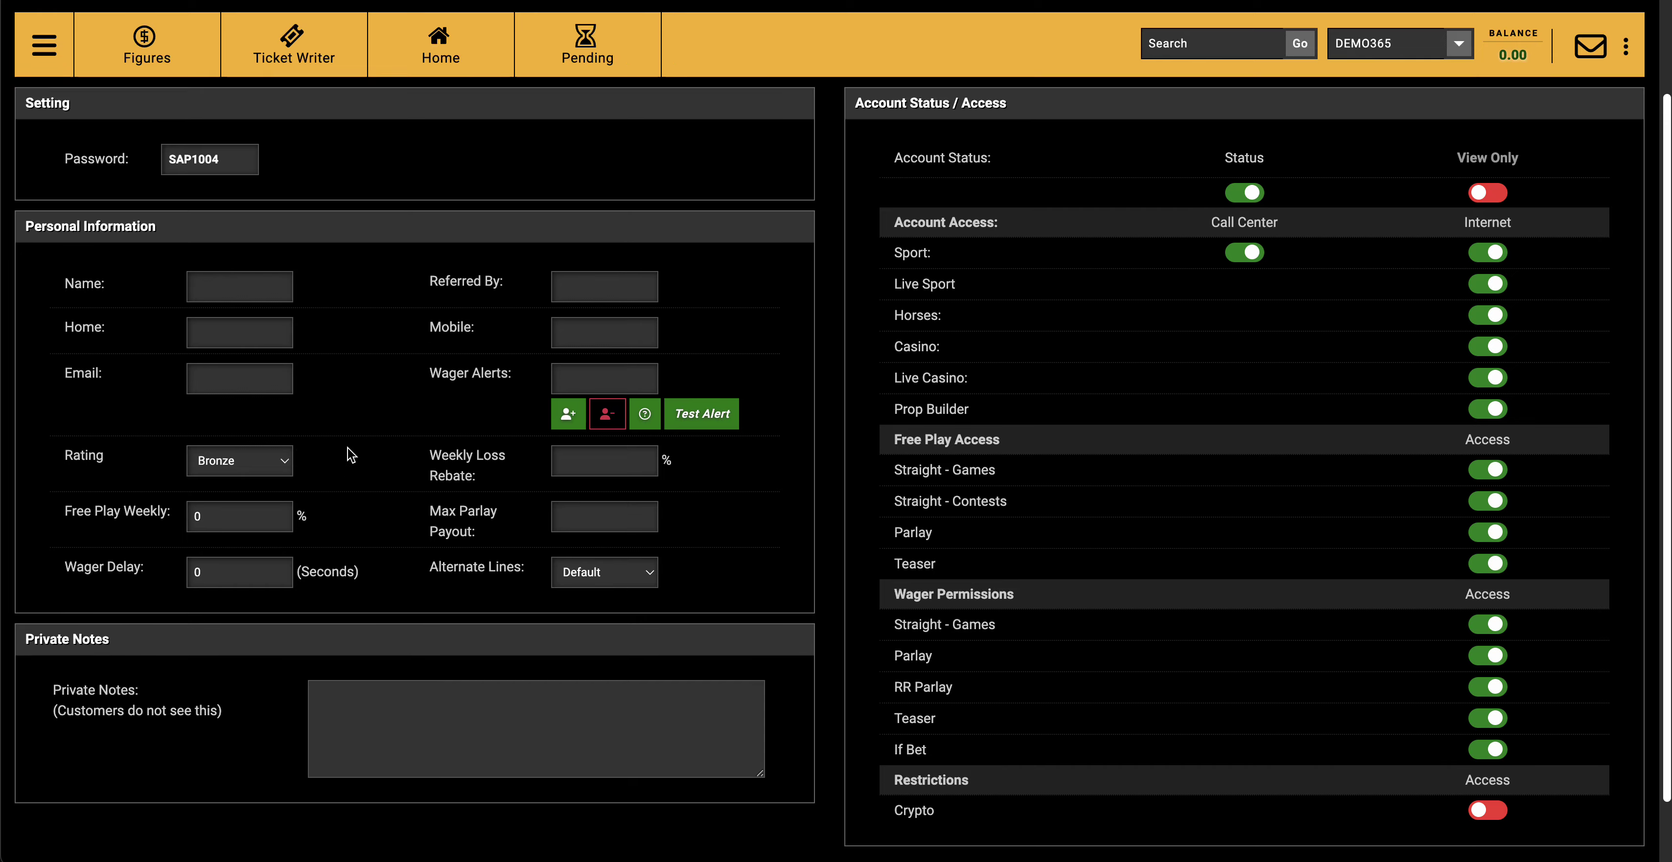
pyautogui.scroll(3, 347, 448)
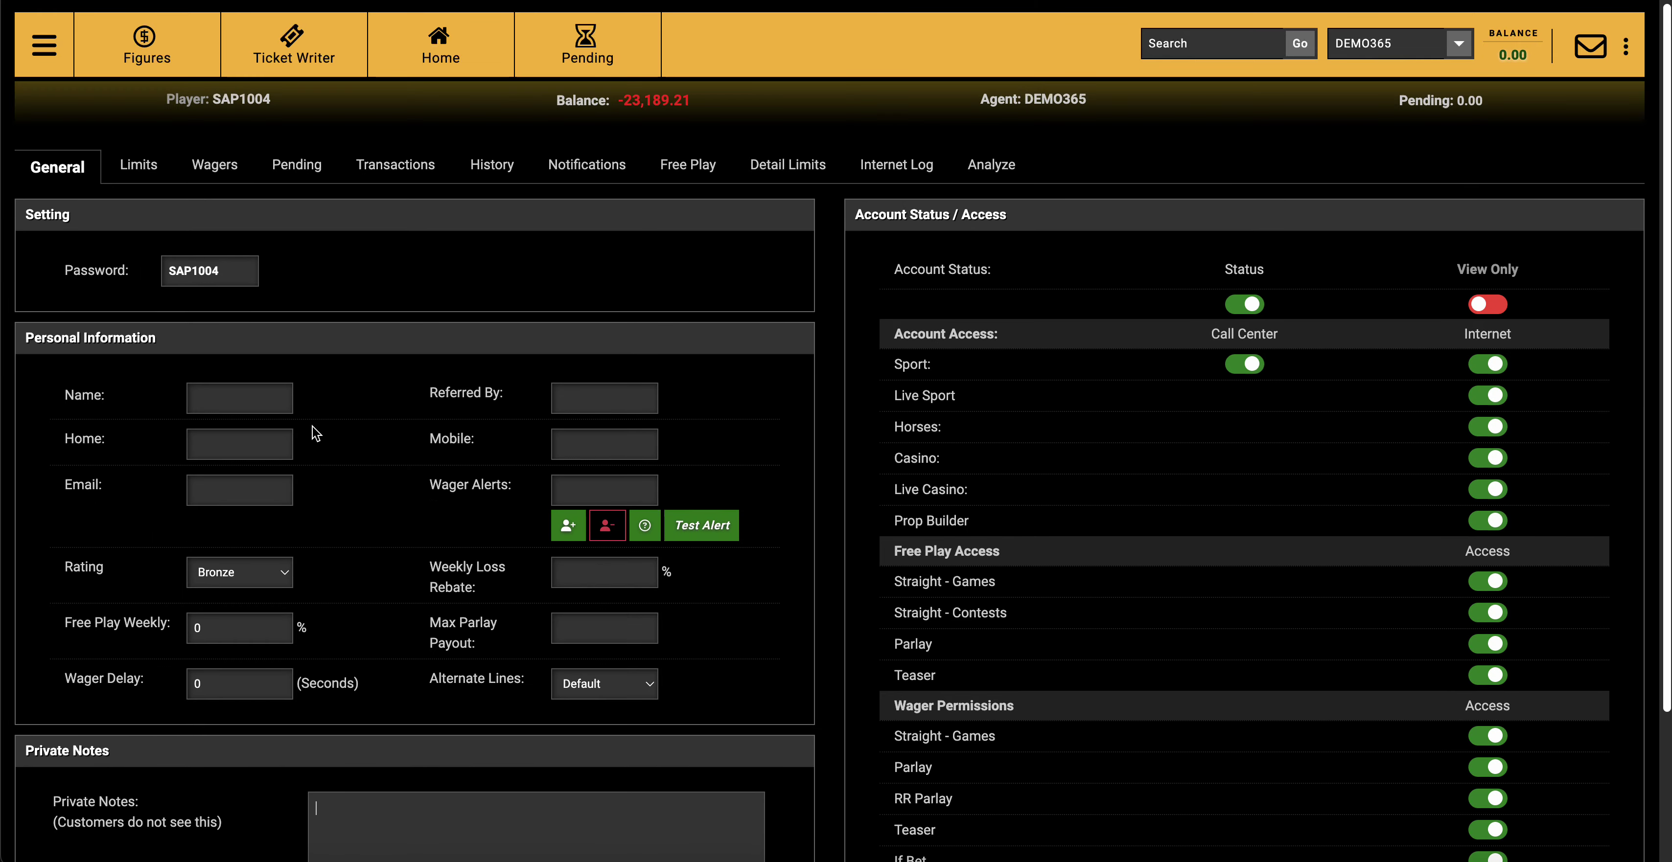
# - Open the player's limits and set the Per Game limit for Straight wagers to 2000
pyautogui.click(138, 163)
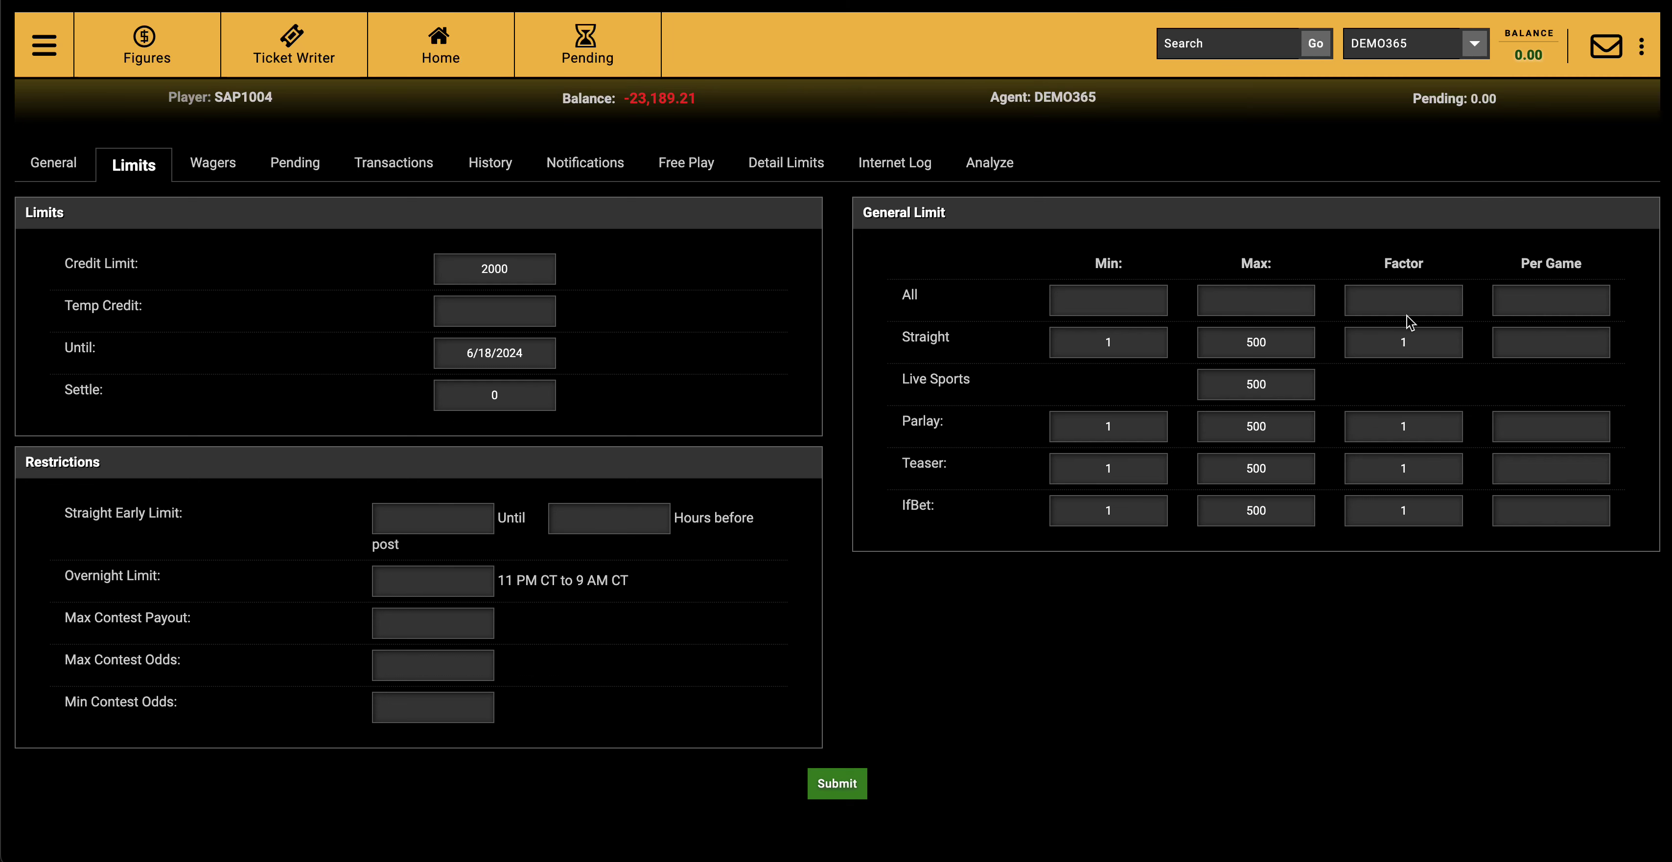
pyautogui.moveTo(1379, 263); pyautogui.dragTo(1460, 276)
pyautogui.moveTo(1235, 342); pyautogui.dragTo(1268, 344)
pyautogui.moveTo(1386, 343); pyautogui.dragTo(1412, 344)
pyautogui.moveTo(1516, 266); pyautogui.dragTo(1581, 266)
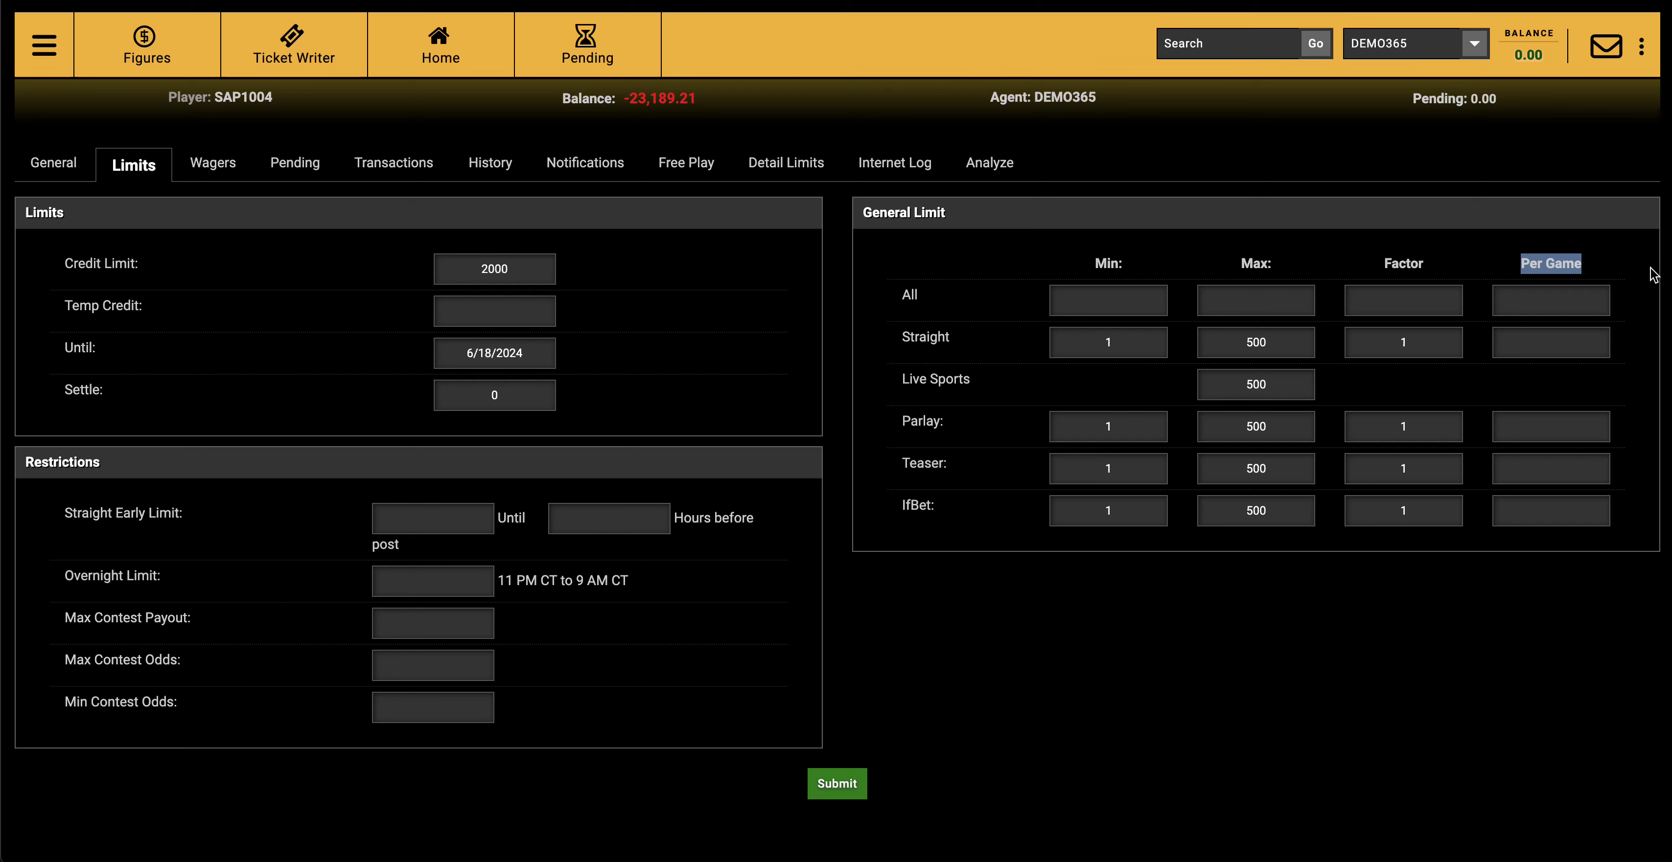
pyautogui.click(1547, 343)
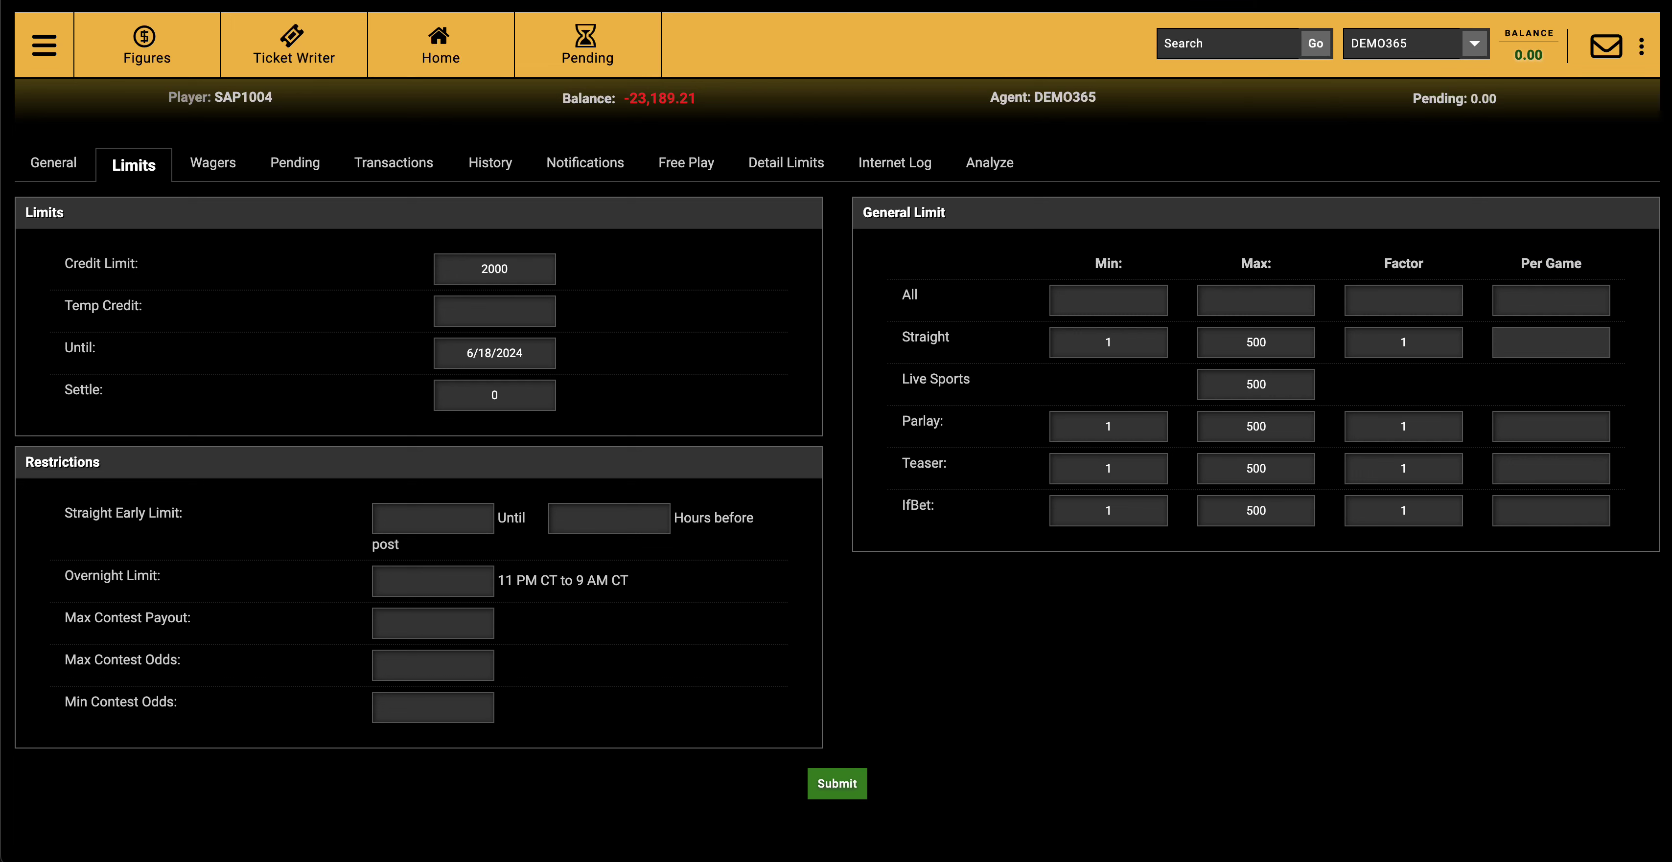
pyautogui.write('2000')
# - Examine how Min, Max, Factor and Per Game limits apply to the player's Straight, Parlay and IfBet wagers
pyautogui.doubleClick(1097, 342)
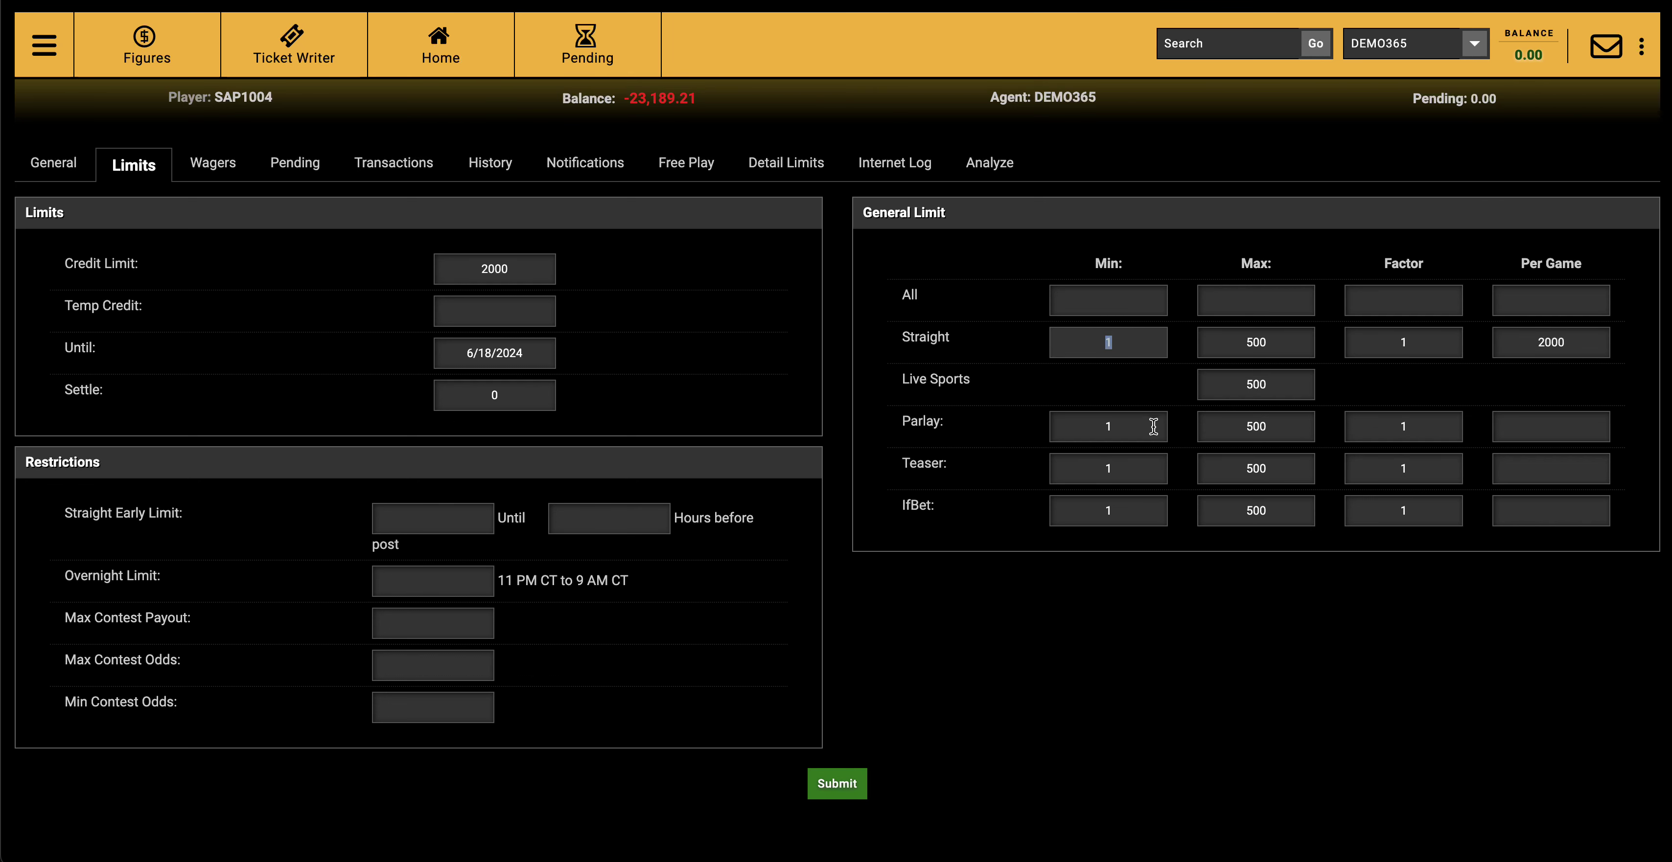
pyautogui.doubleClick(1228, 347)
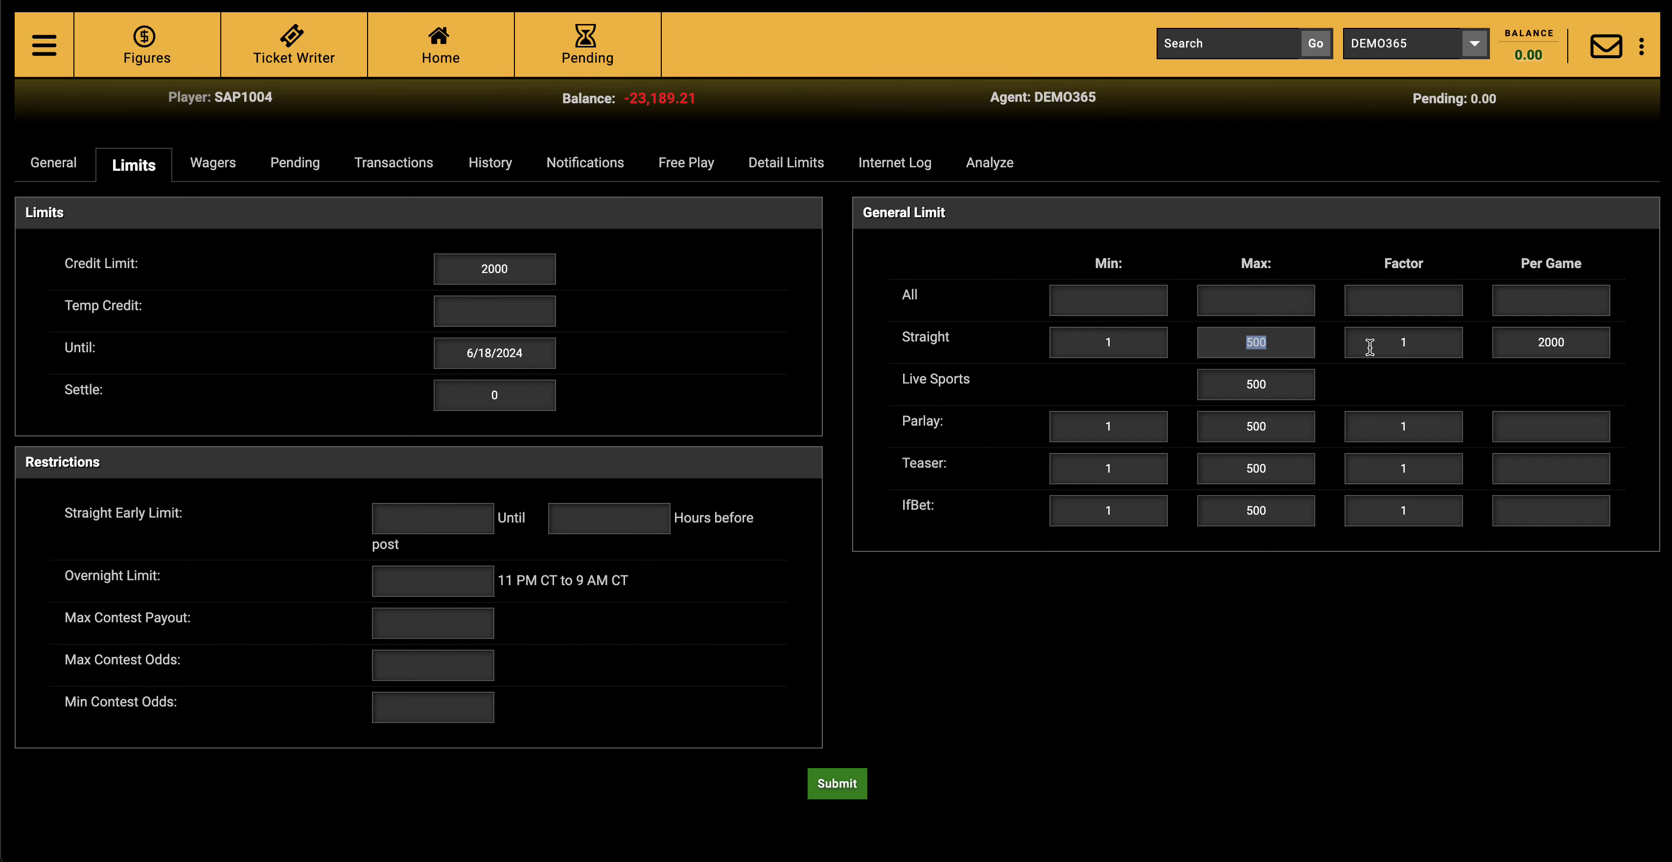
pyautogui.doubleClick(1385, 348)
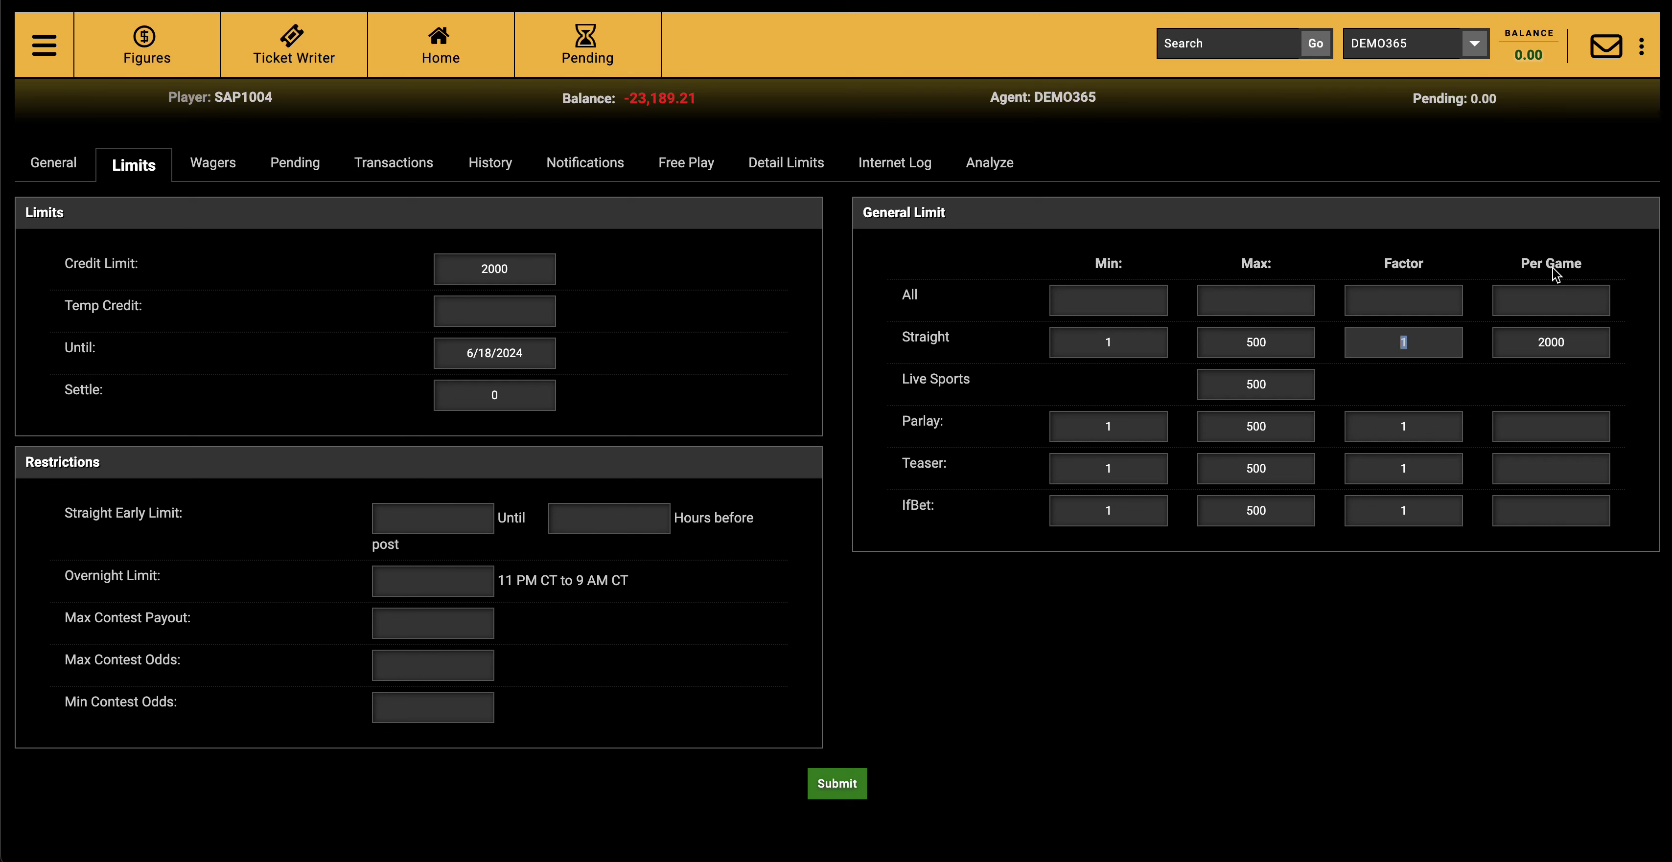
pyautogui.doubleClick(1547, 343)
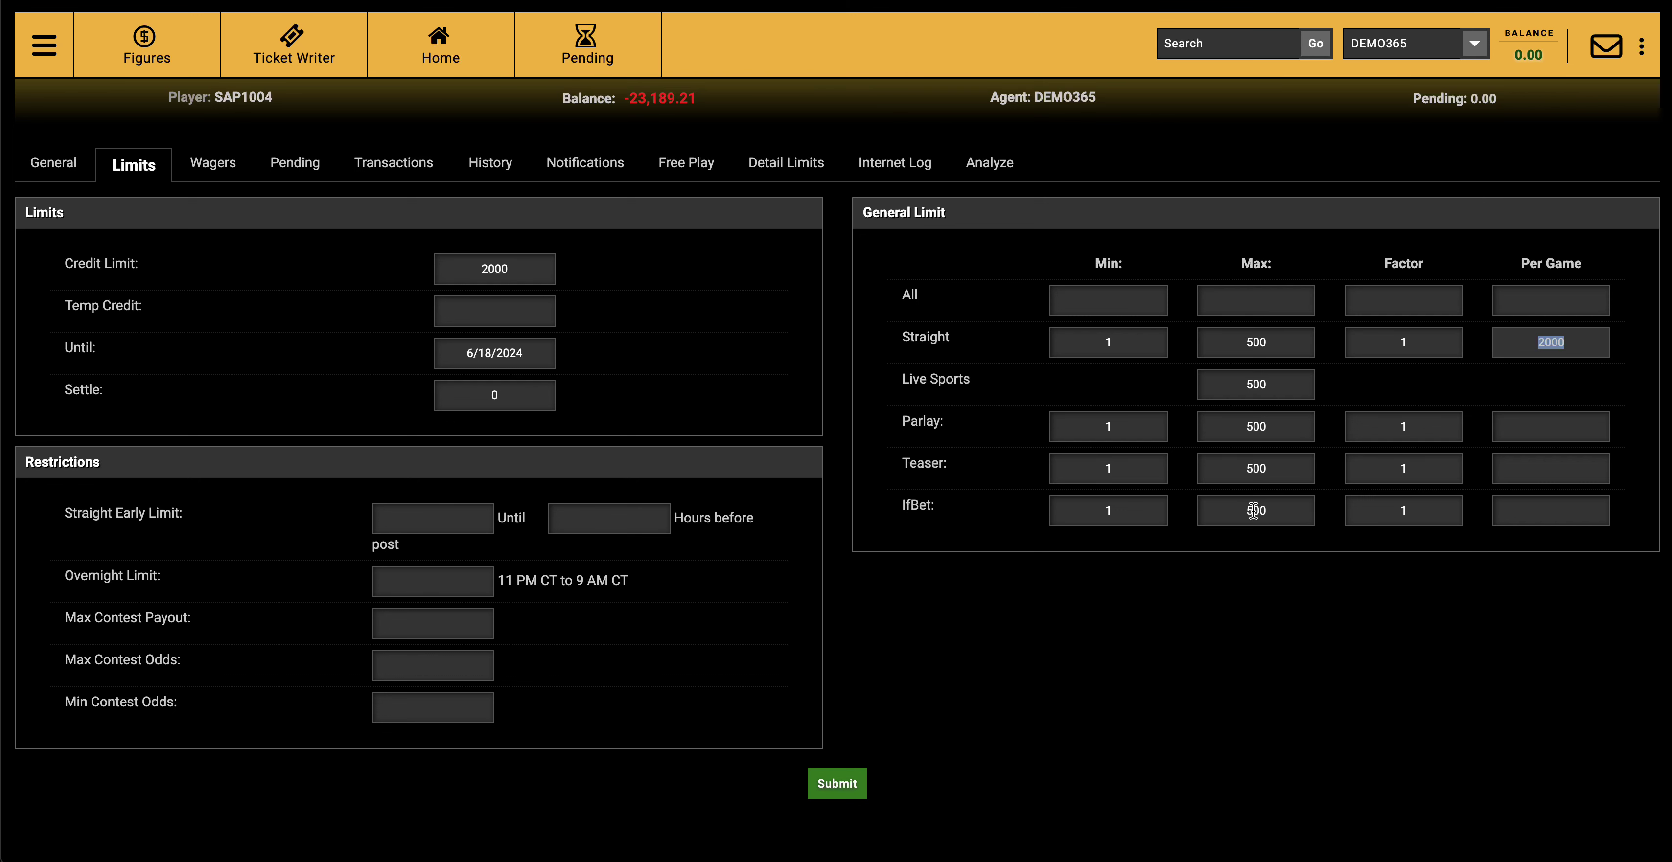
pyautogui.doubleClick(1403, 512)
pyautogui.click(1574, 512)
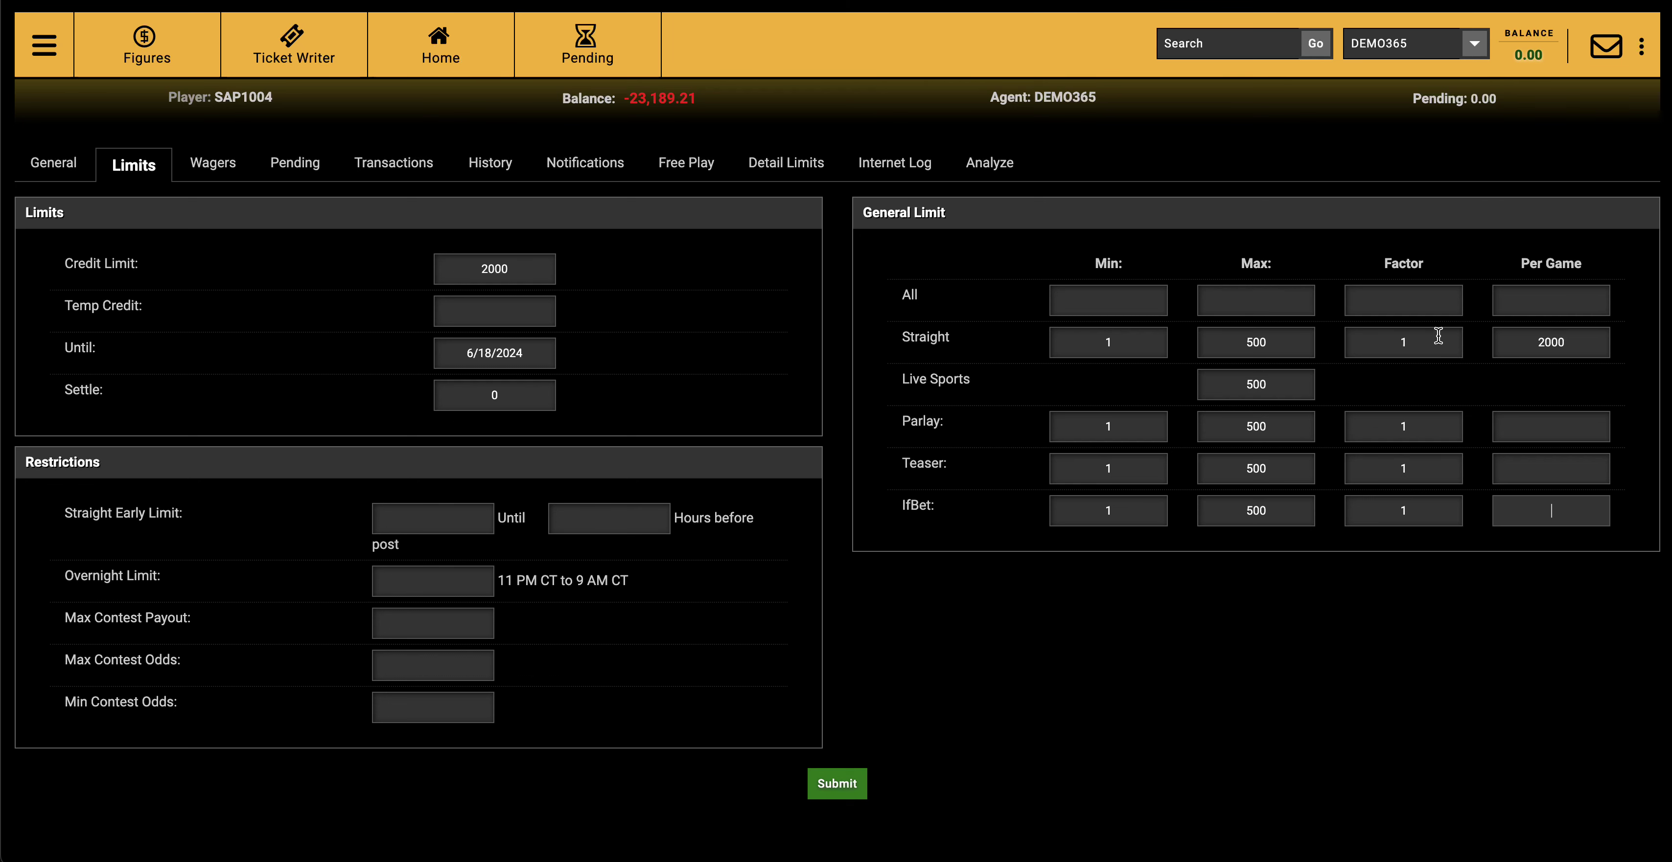
pyautogui.doubleClick(1536, 339)
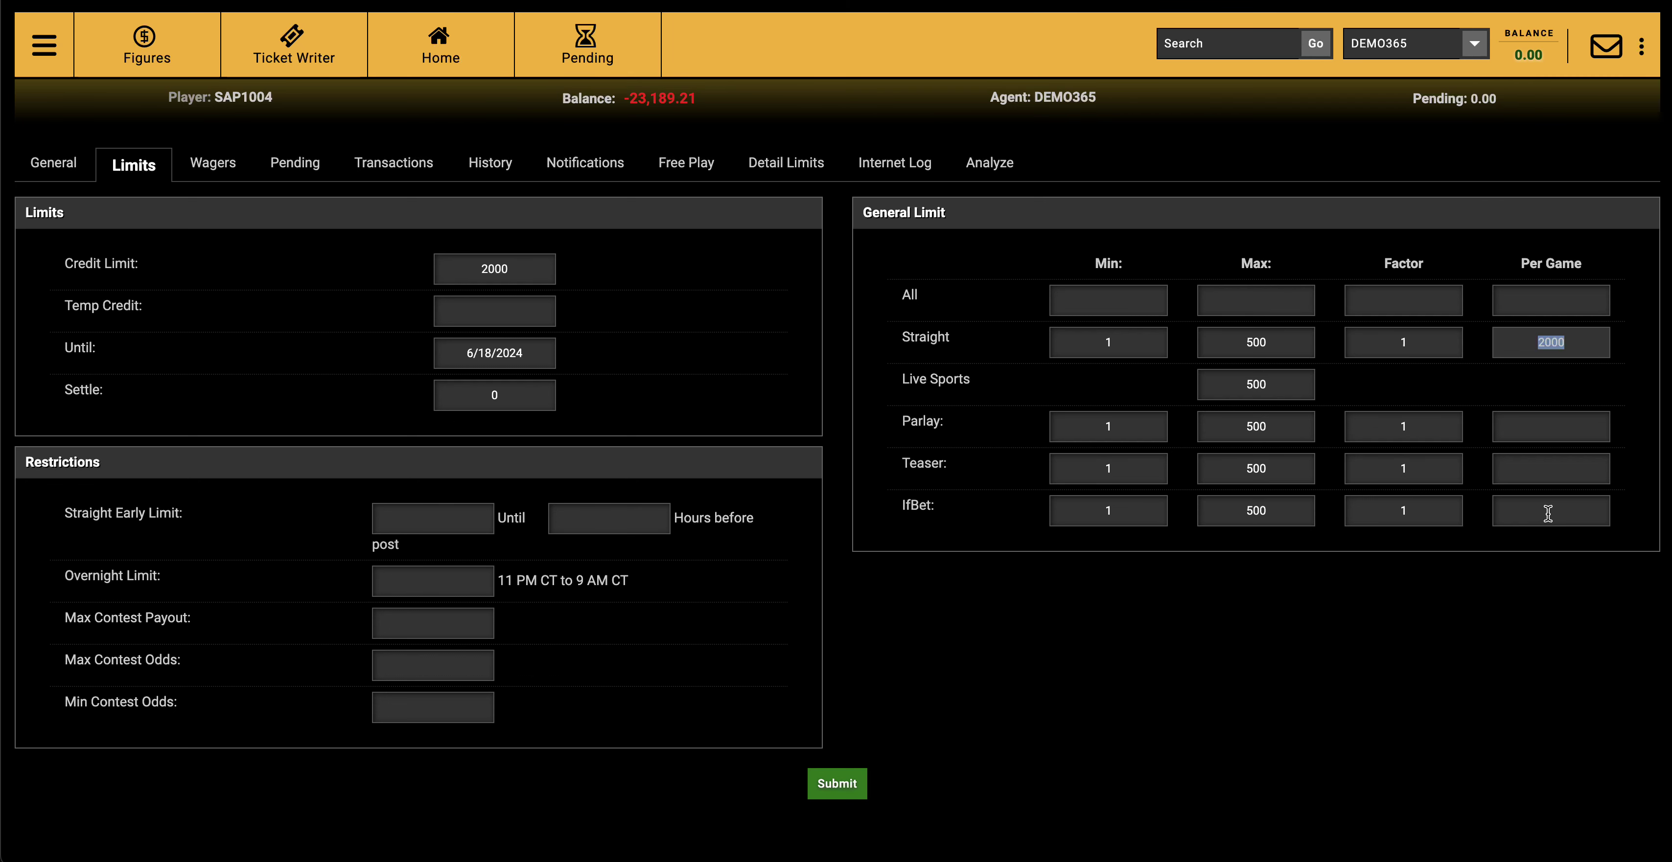
pyautogui.click(1389, 344)
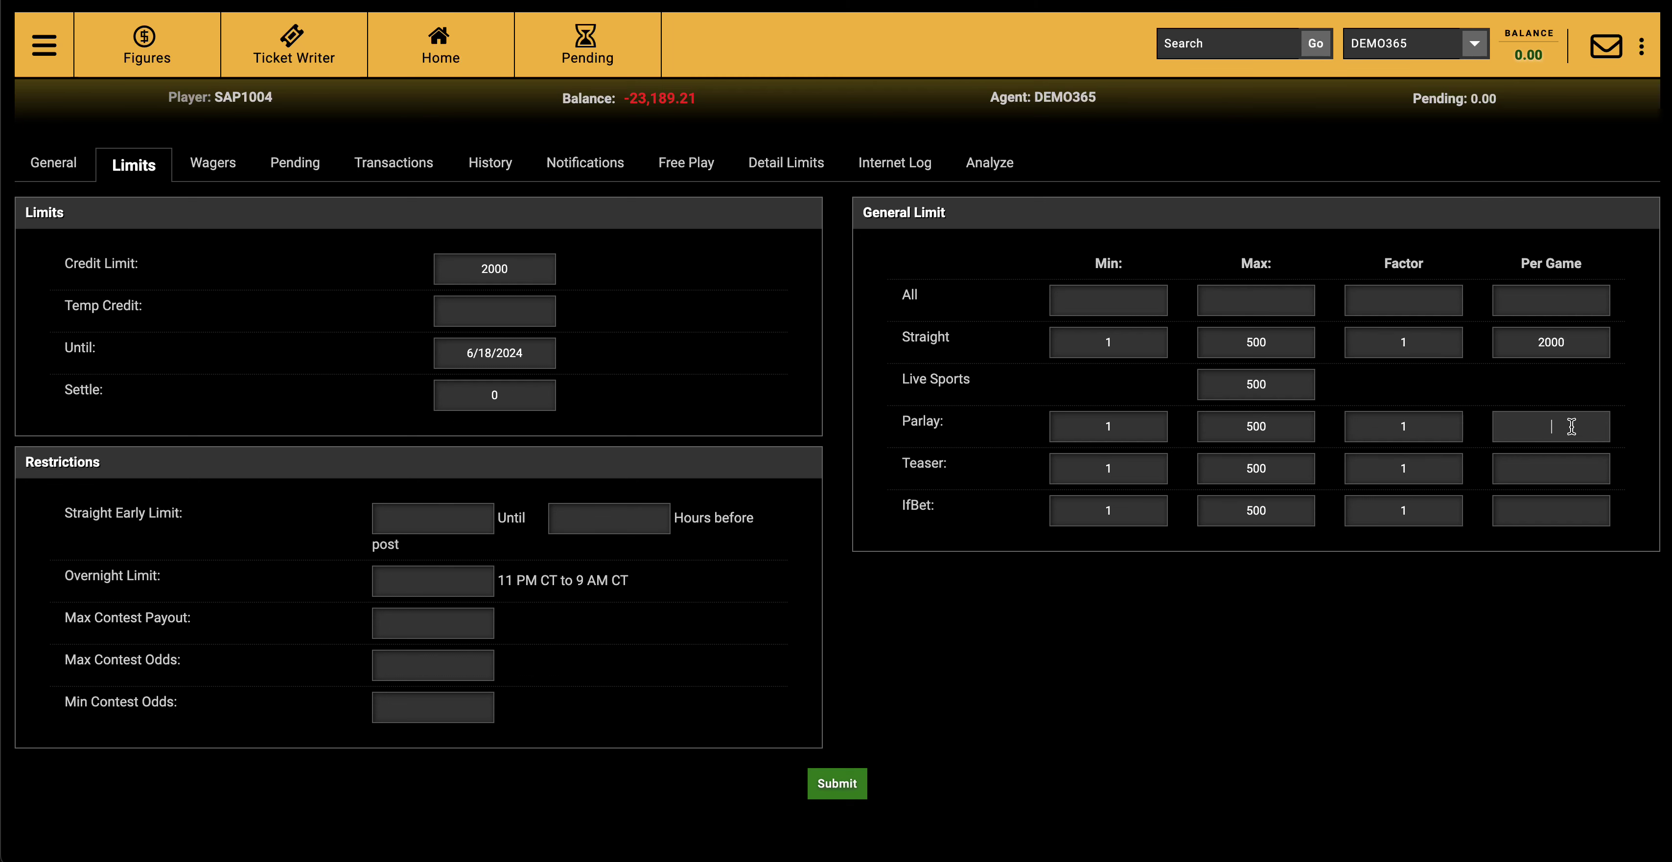
pyautogui.click(1389, 427)
# - Open the player's wagers, set the display period to Last 30 Days and go to the wager search field
pyautogui.click(231, 167)
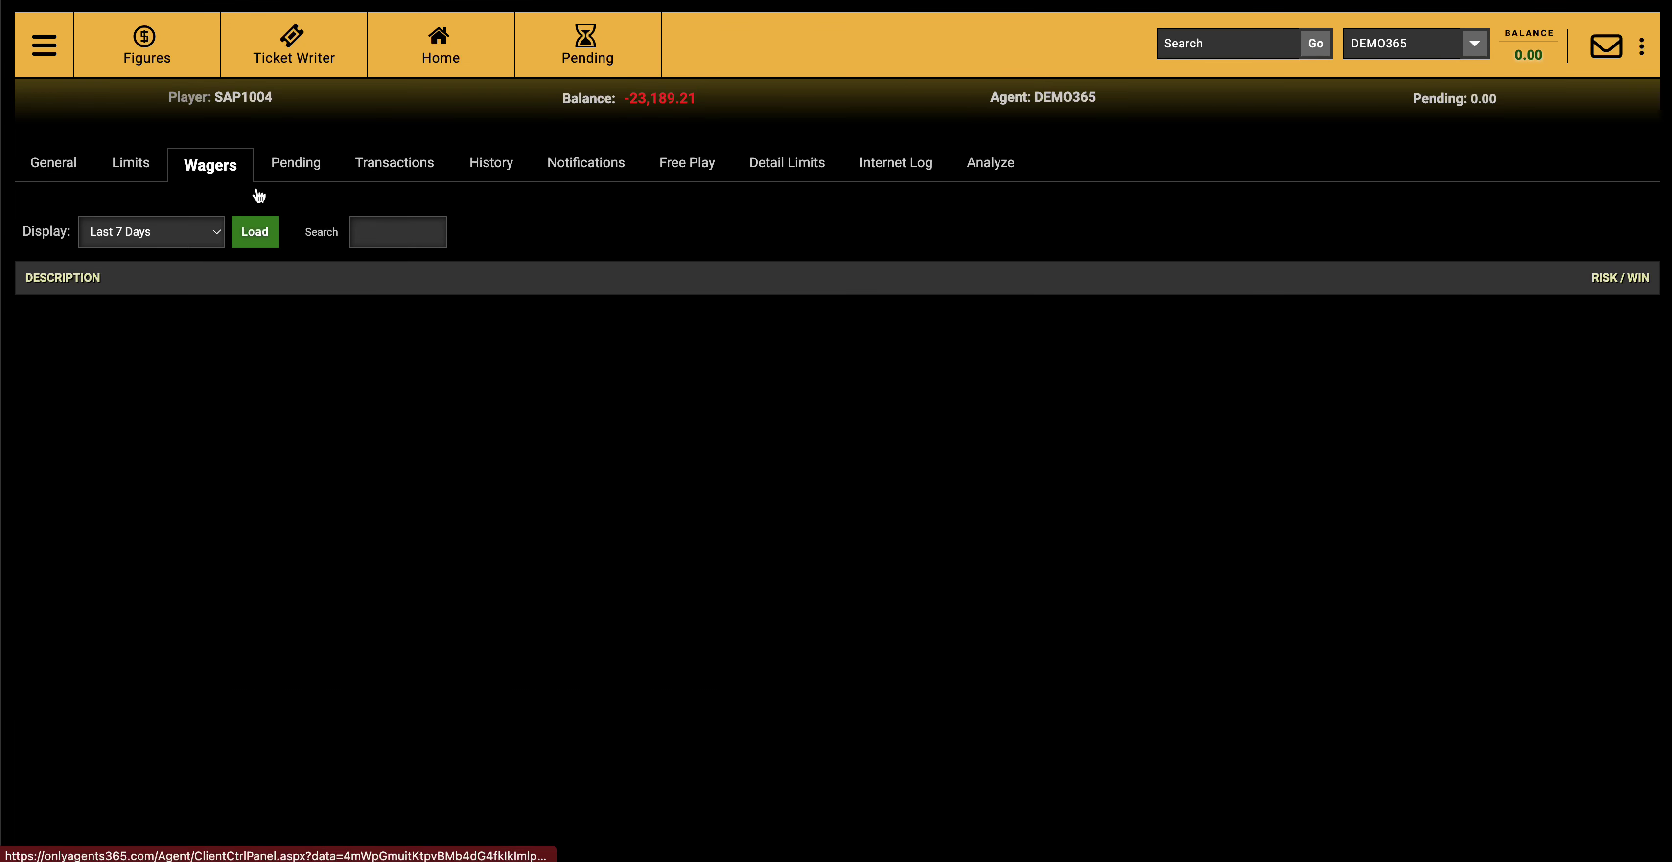
pyautogui.click(216, 232)
pyautogui.click(205, 252)
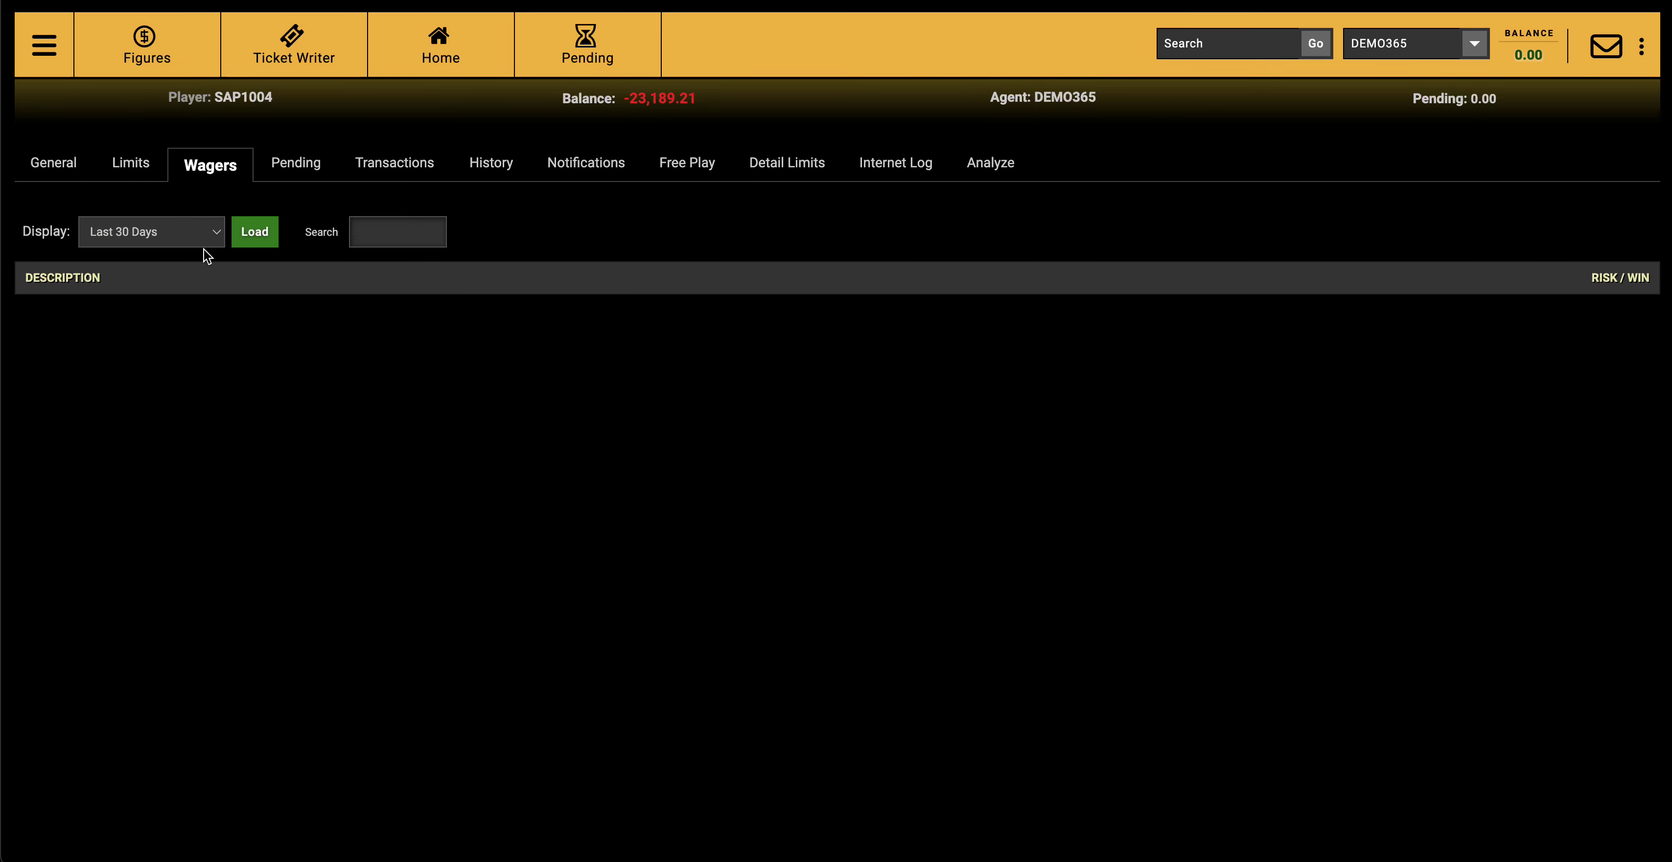
pyautogui.click(384, 235)
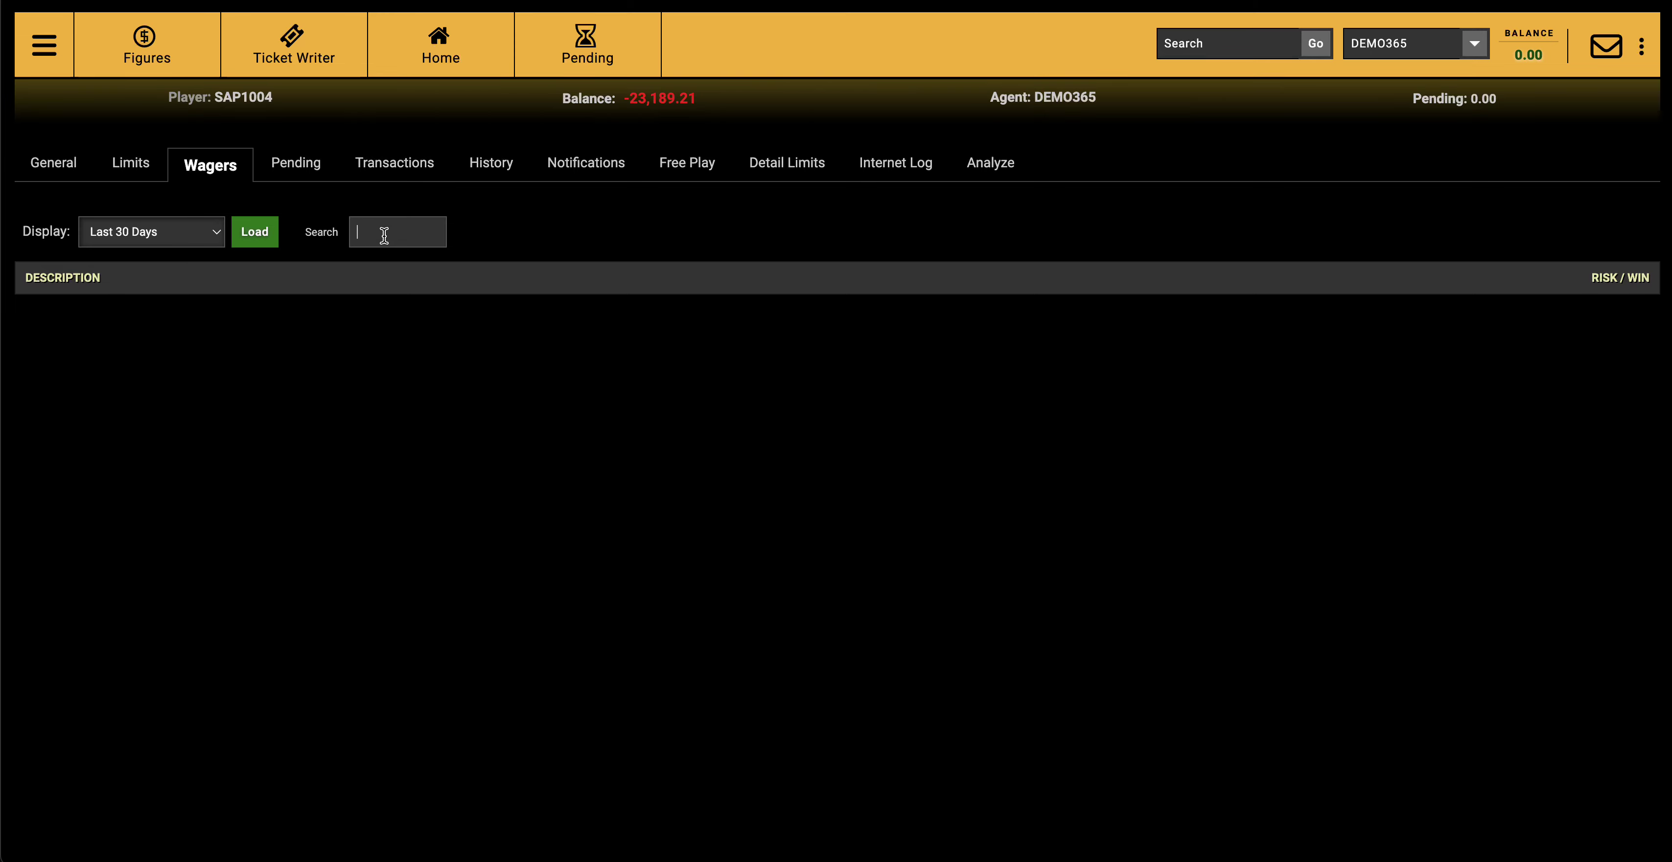
# - View the player's pending wagers and inspect the transaction types available for the account
pyautogui.click(314, 174)
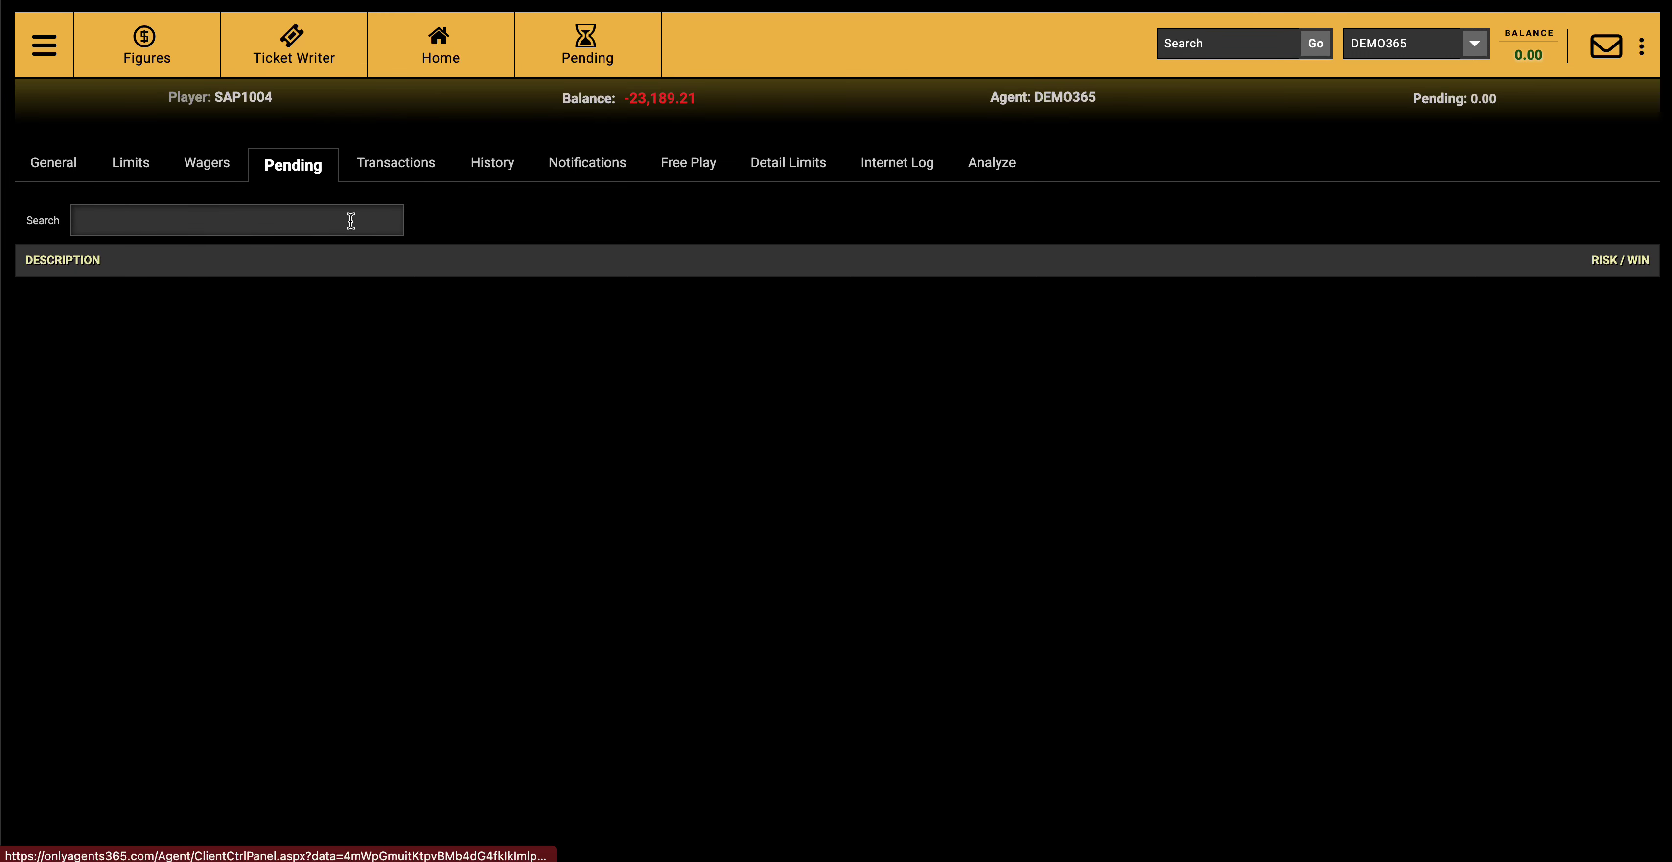
pyautogui.click(250, 221)
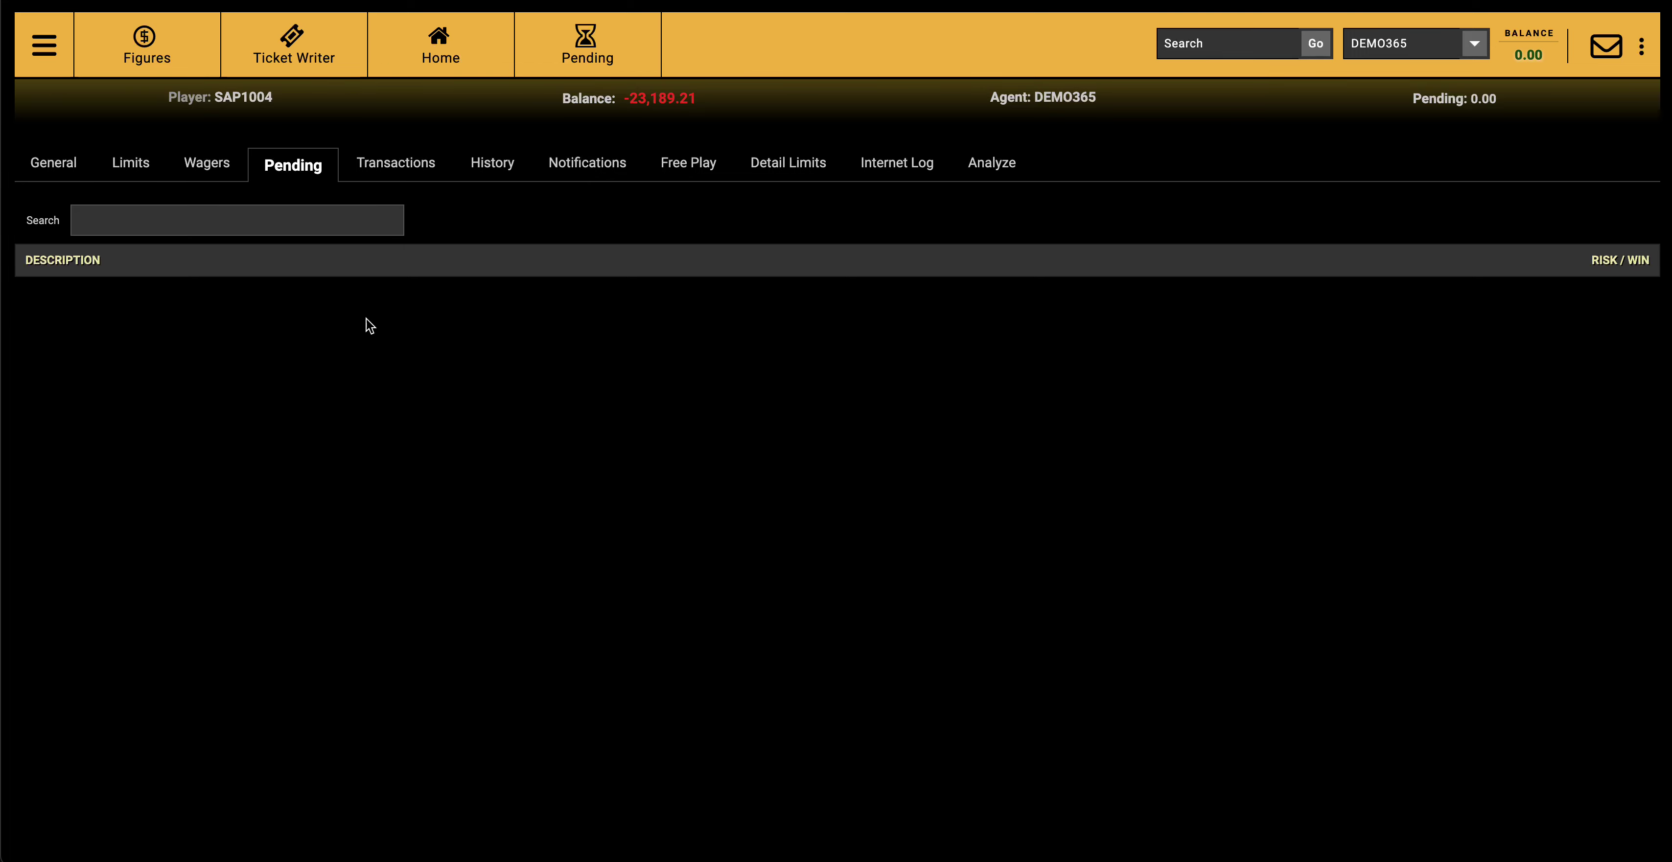
pyautogui.click(410, 174)
pyautogui.click(483, 232)
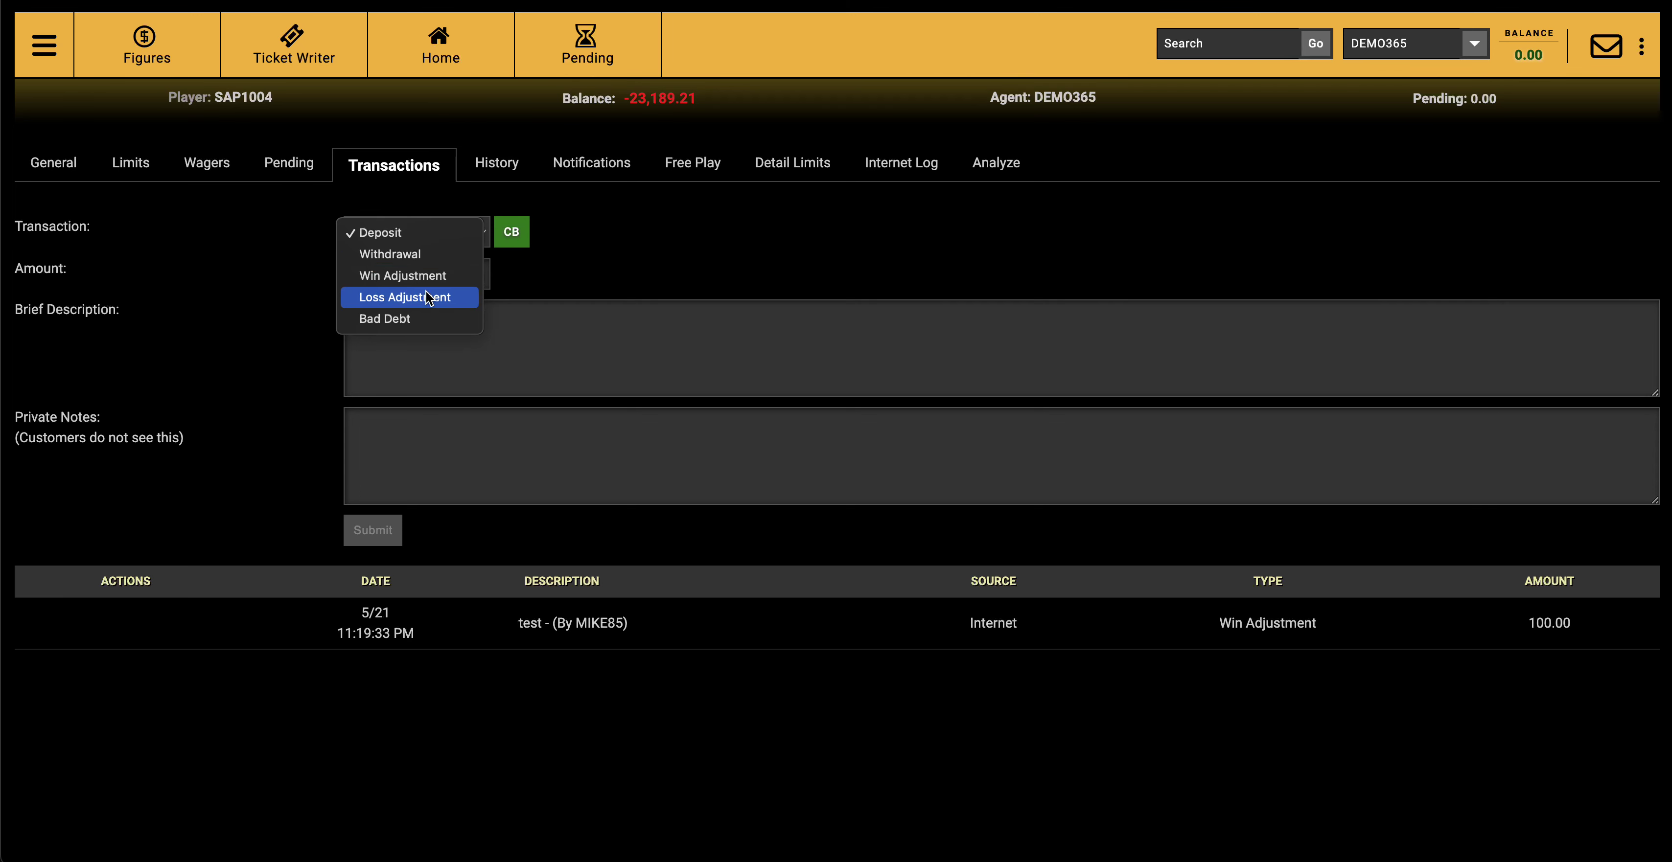
# - View the player's yearly betting history and its football breakdown, checking the Won/Lost figure
pyautogui.click(503, 170)
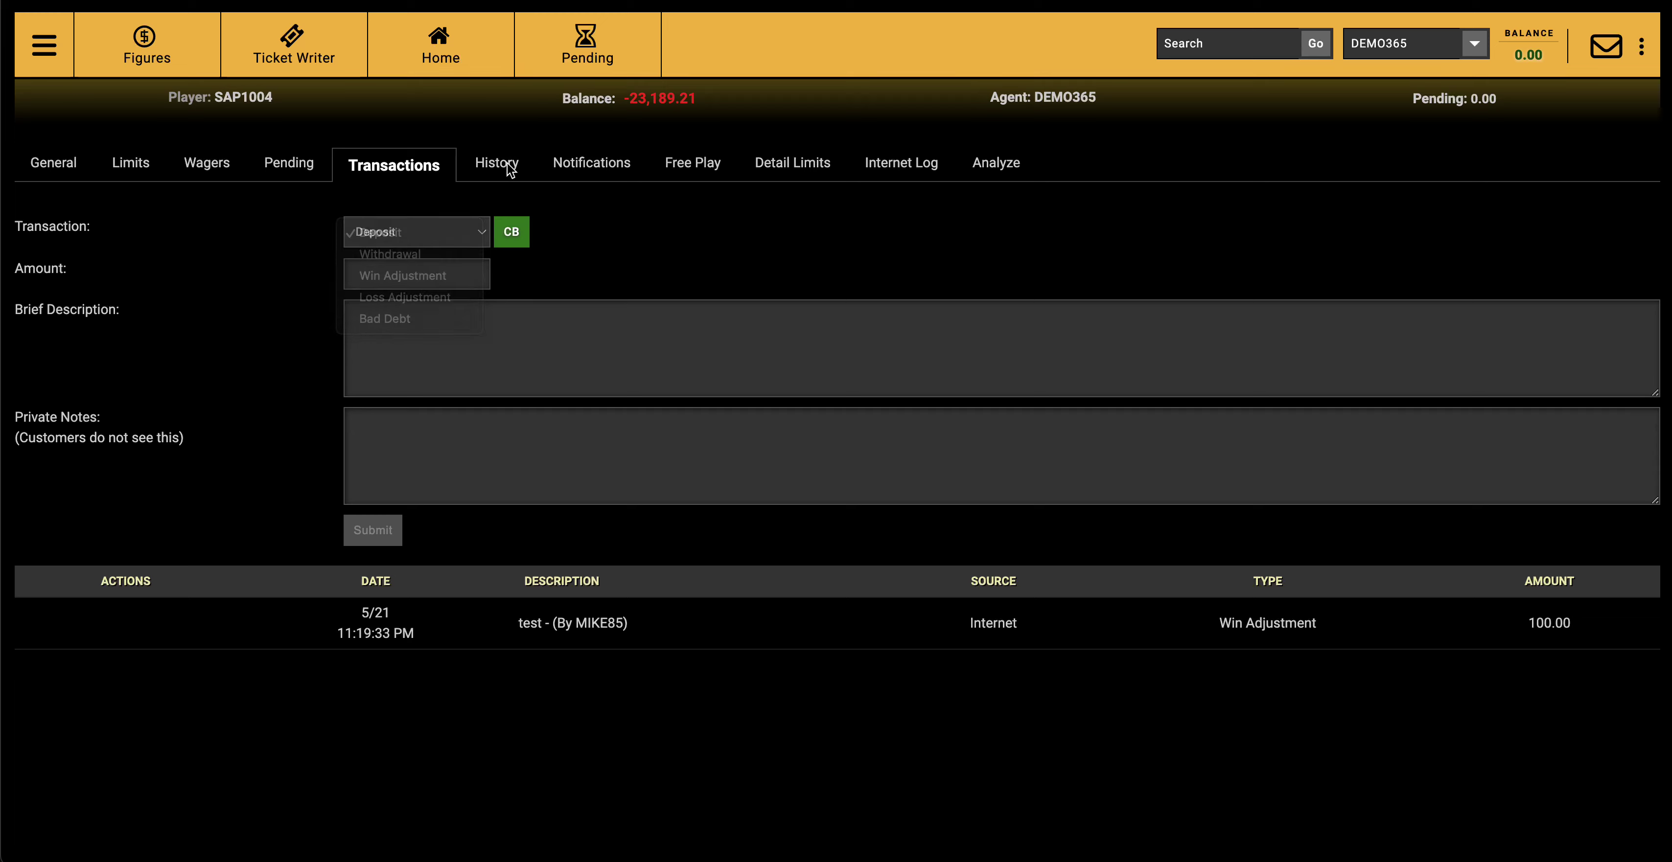
pyautogui.click(505, 162)
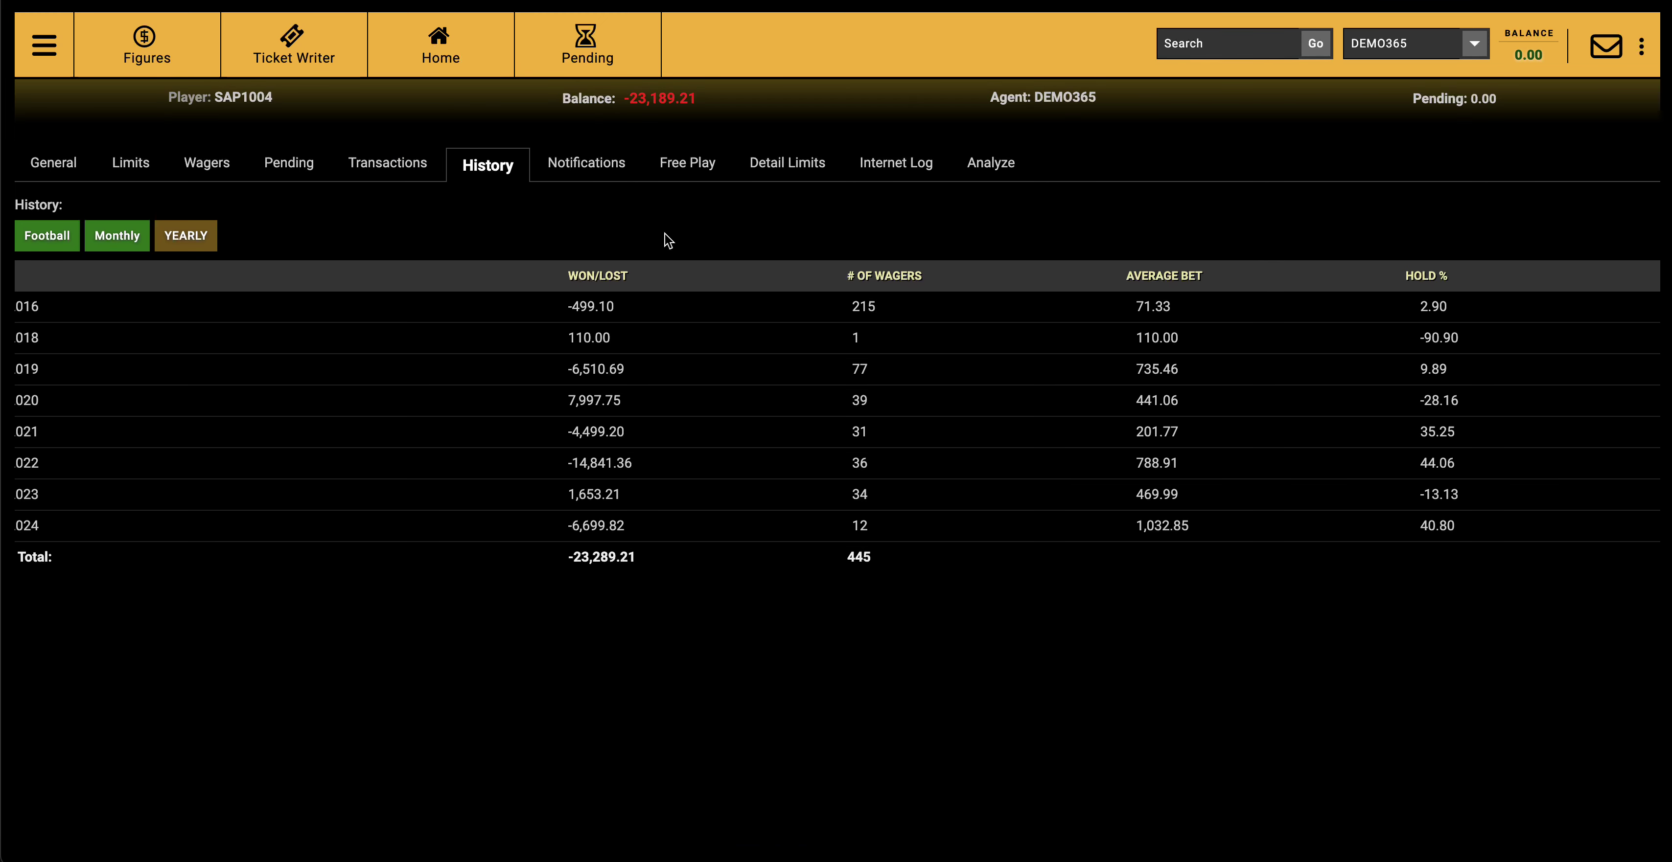
pyautogui.click(51, 249)
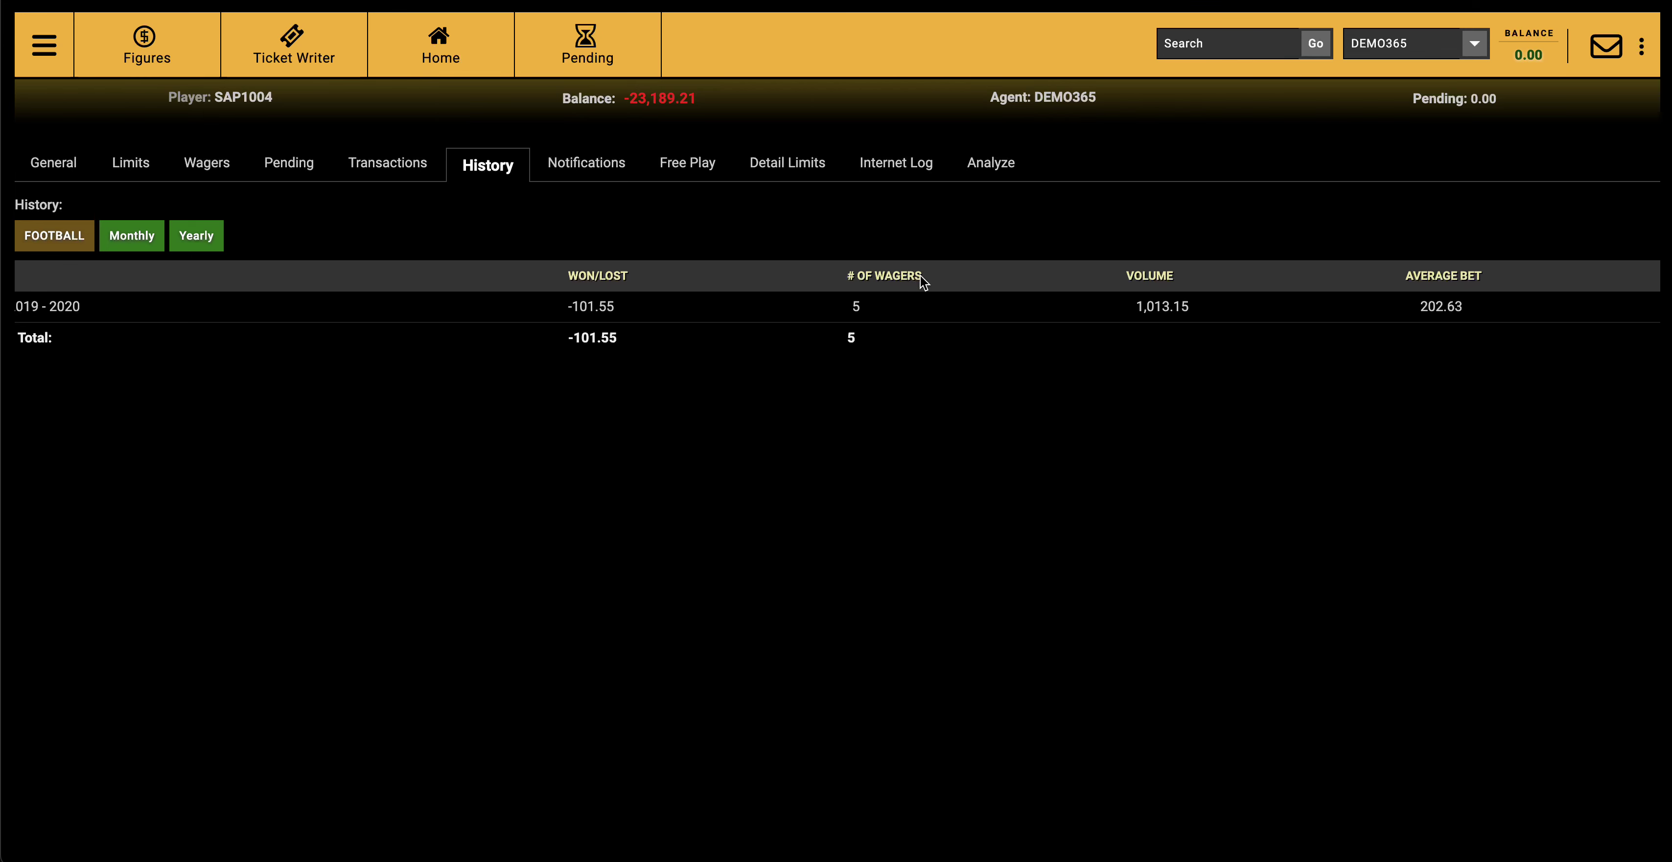
pyautogui.moveTo(562, 310); pyautogui.dragTo(673, 318)
# - Set Times to Display for the player's notification to 250 and save the change
pyautogui.click(571, 165)
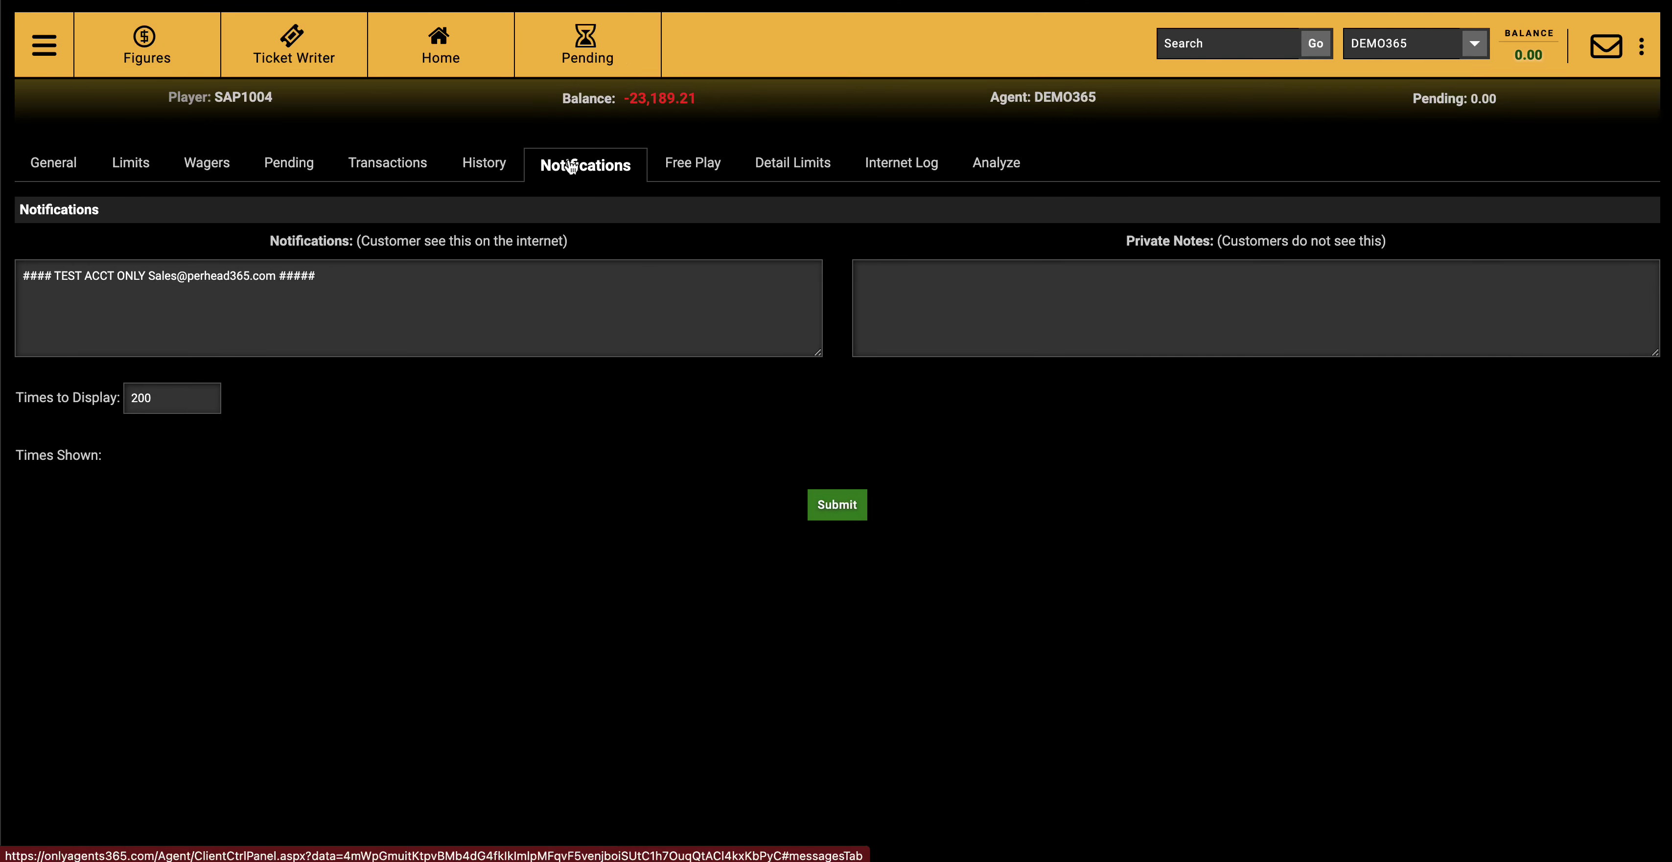
pyautogui.doubleClick(178, 401)
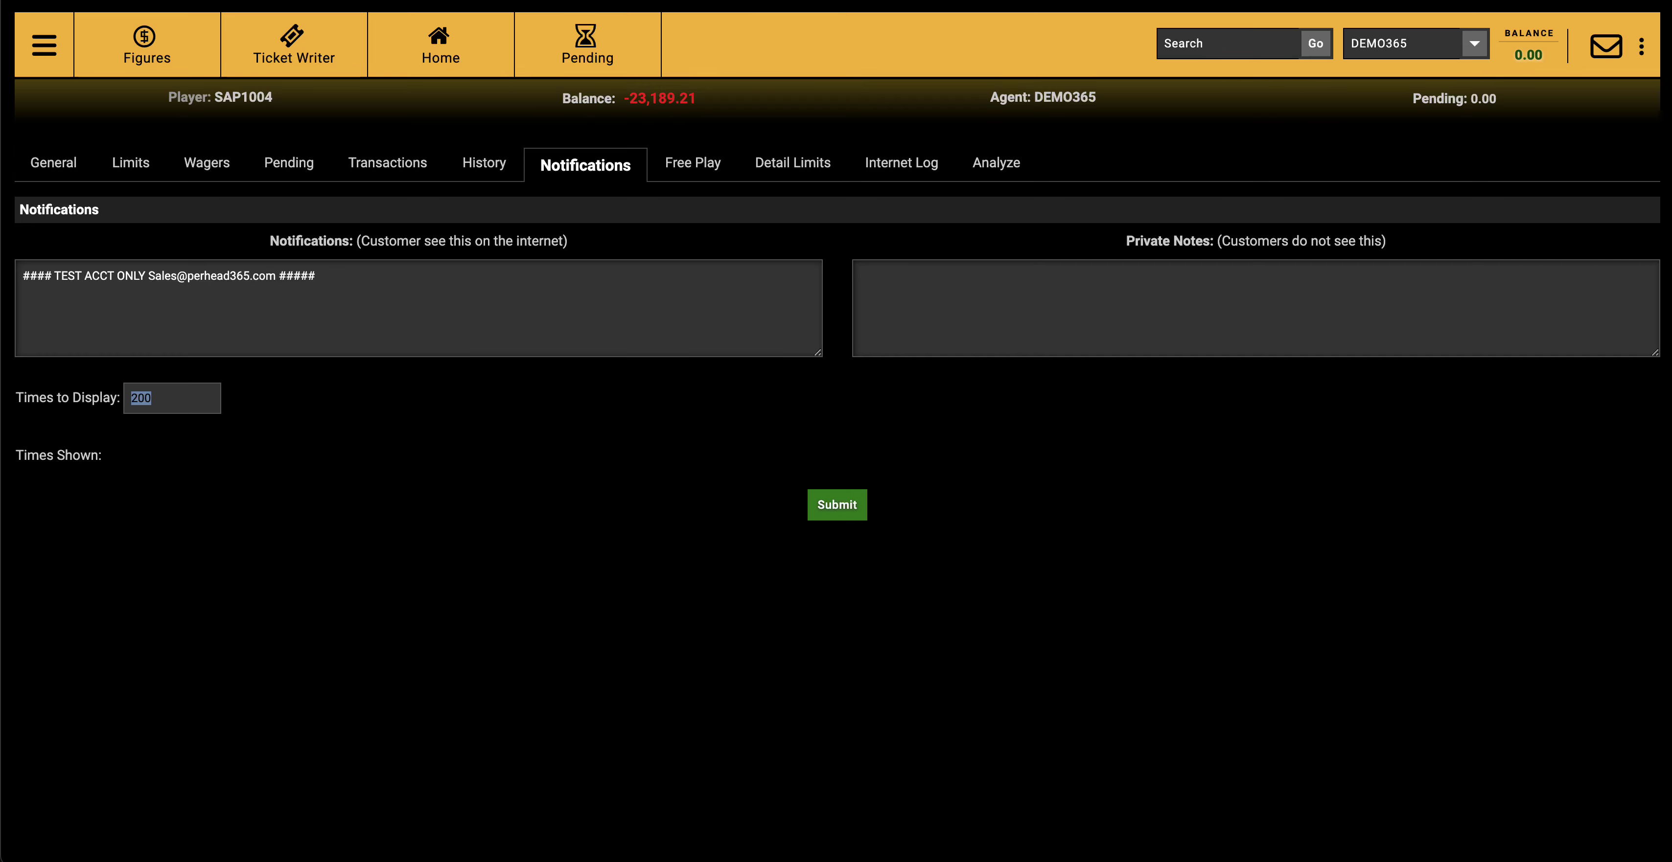
pyautogui.write('250')
pyautogui.click(846, 508)
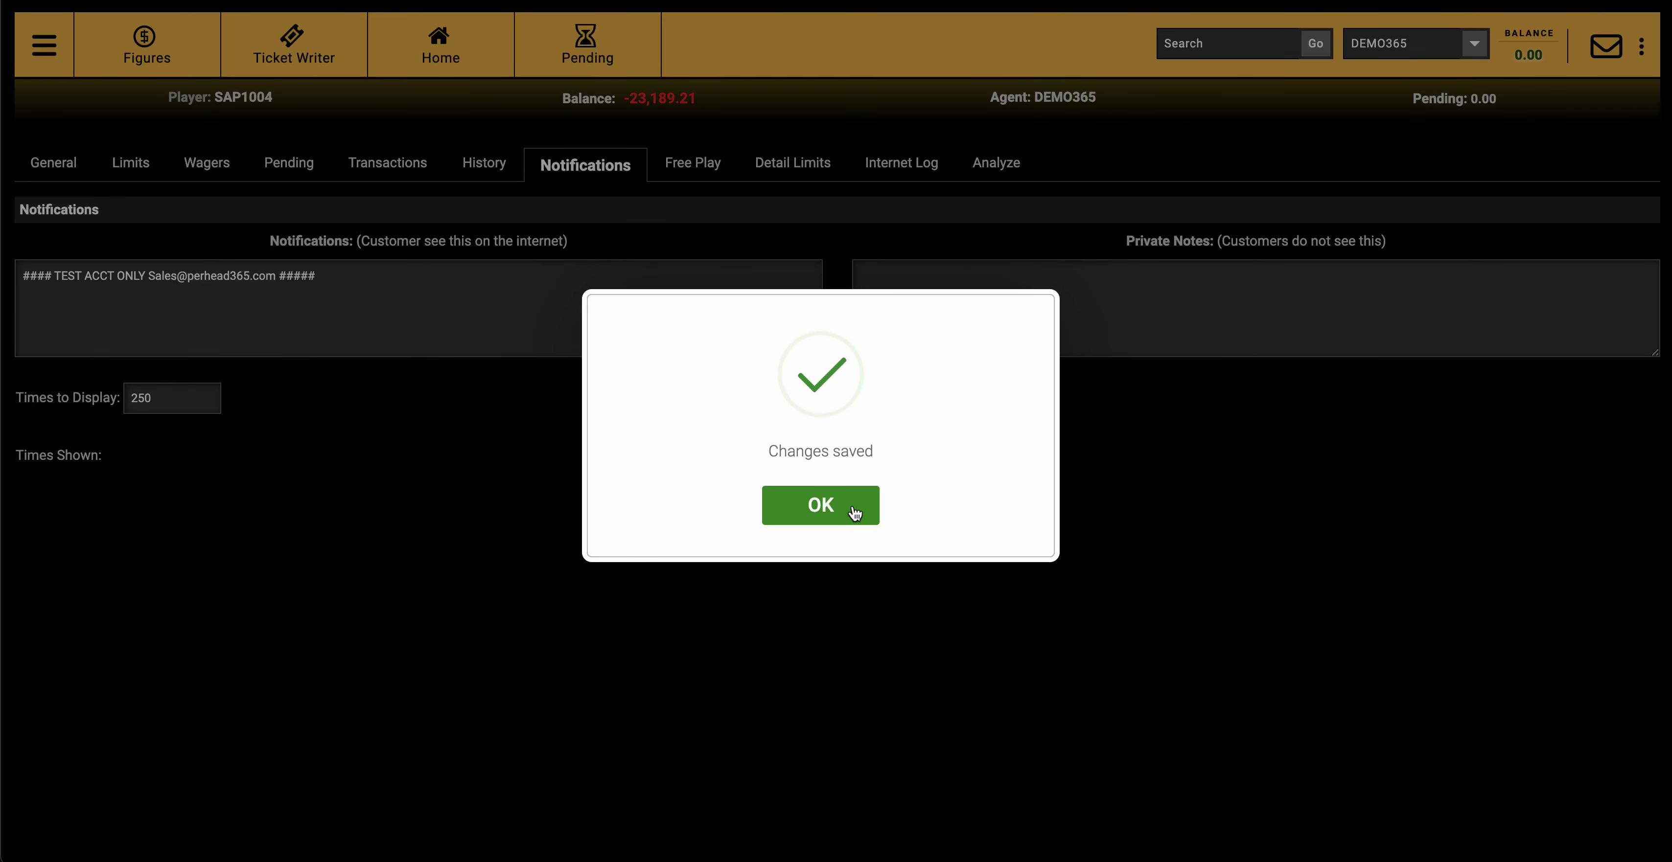
pyautogui.click(852, 508)
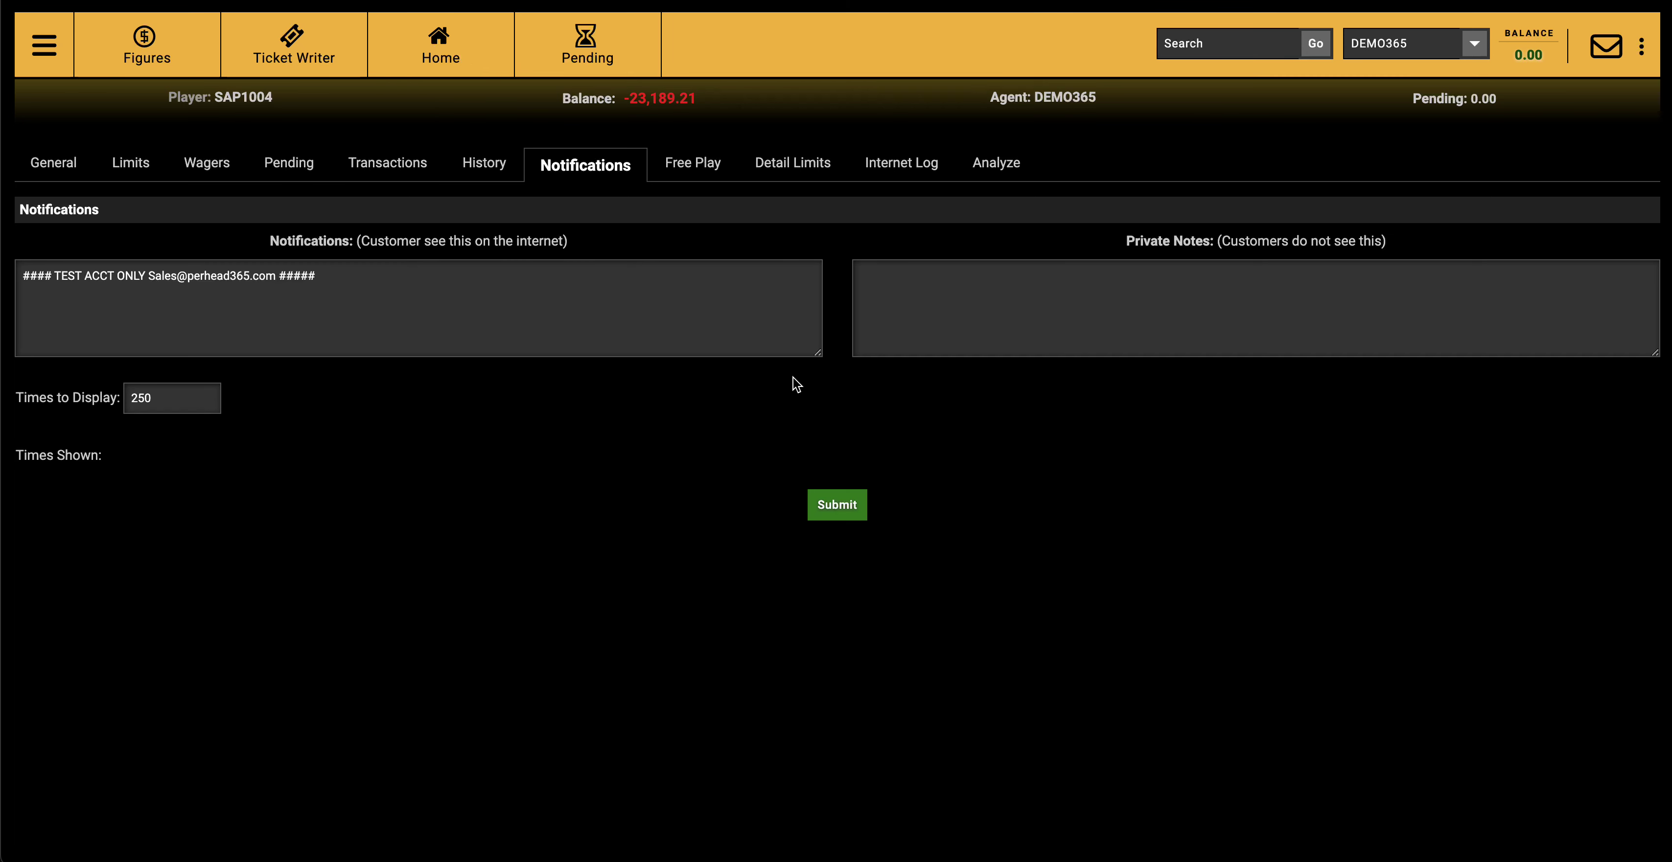
# - Compare the Private Notes field in the player's notifications with the one in the general settings
pyautogui.click(911, 308)
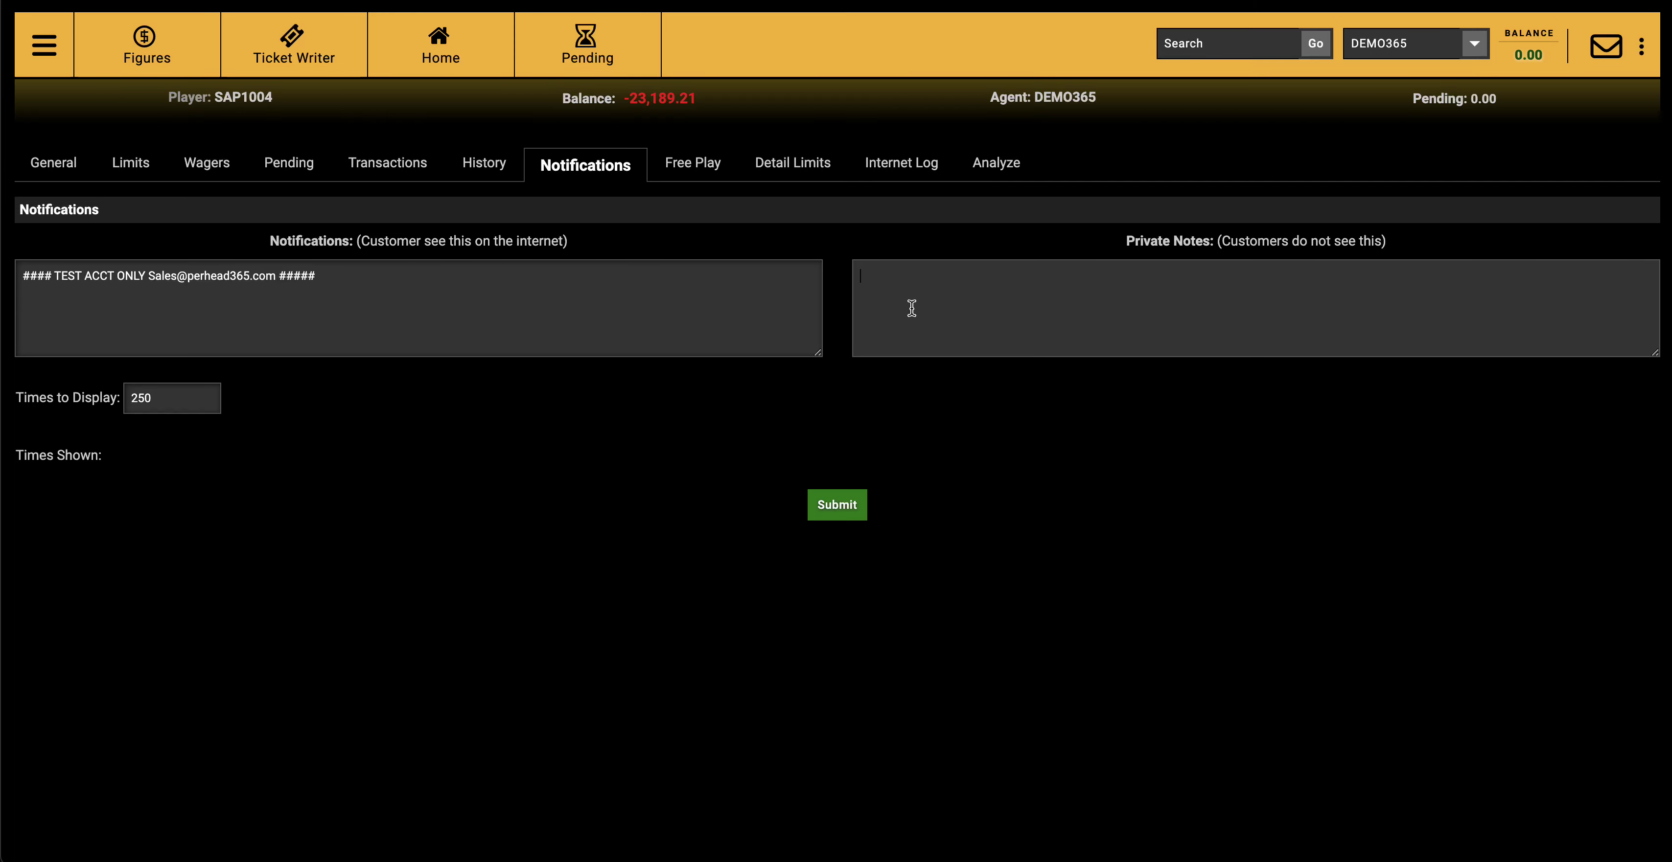
pyautogui.click(66, 167)
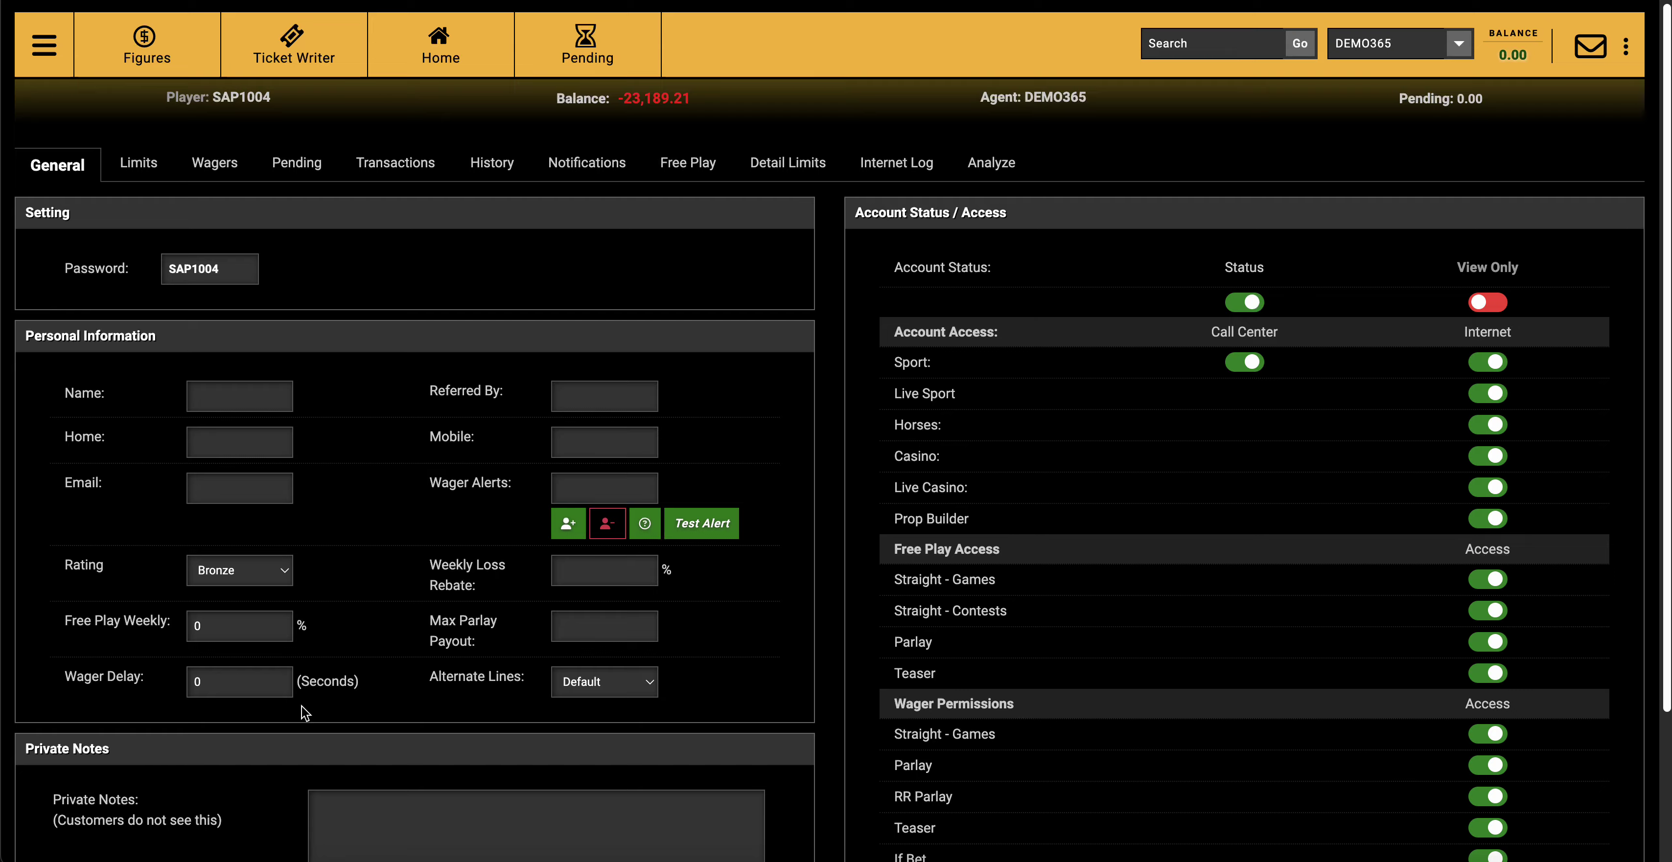
pyautogui.scroll(-5, 275, 705)
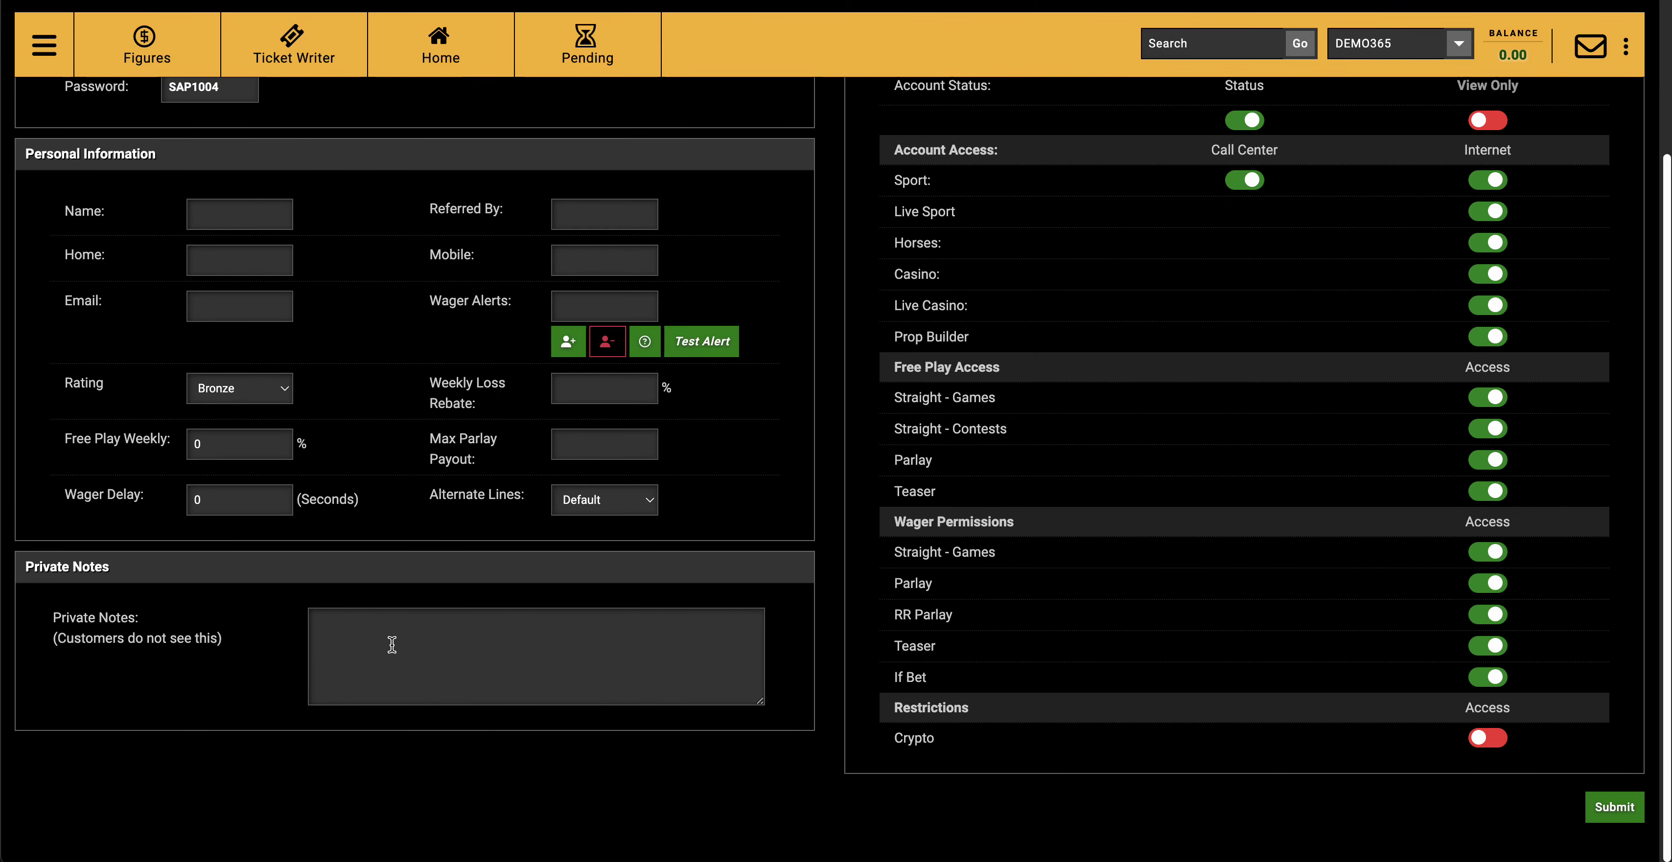
pyautogui.scroll(5, 392, 645)
pyautogui.click(588, 167)
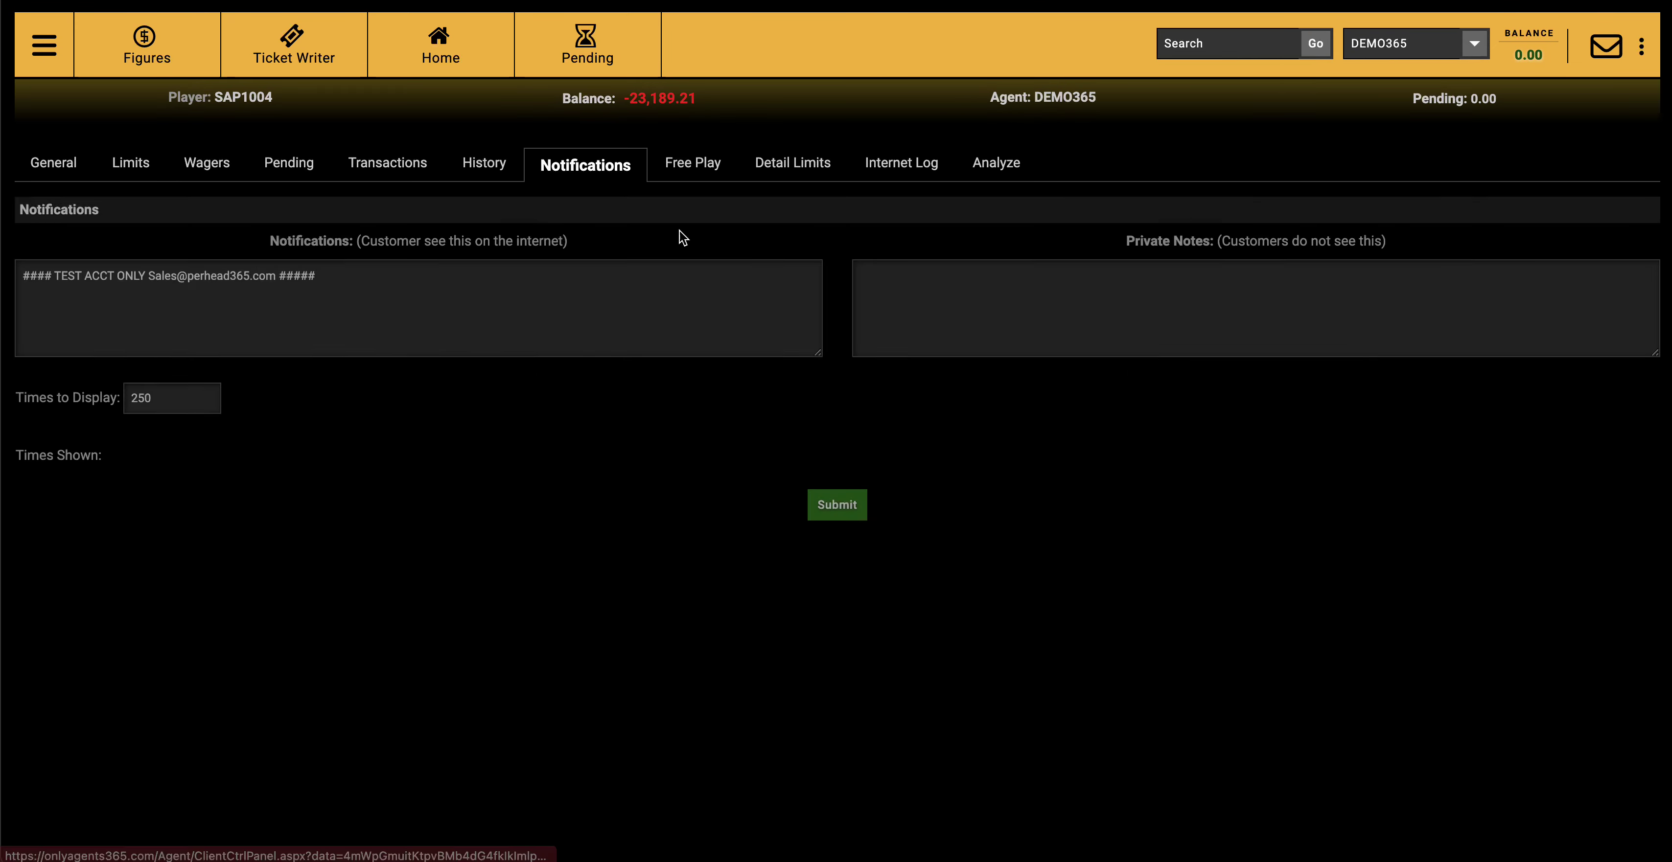
pyautogui.click(1026, 303)
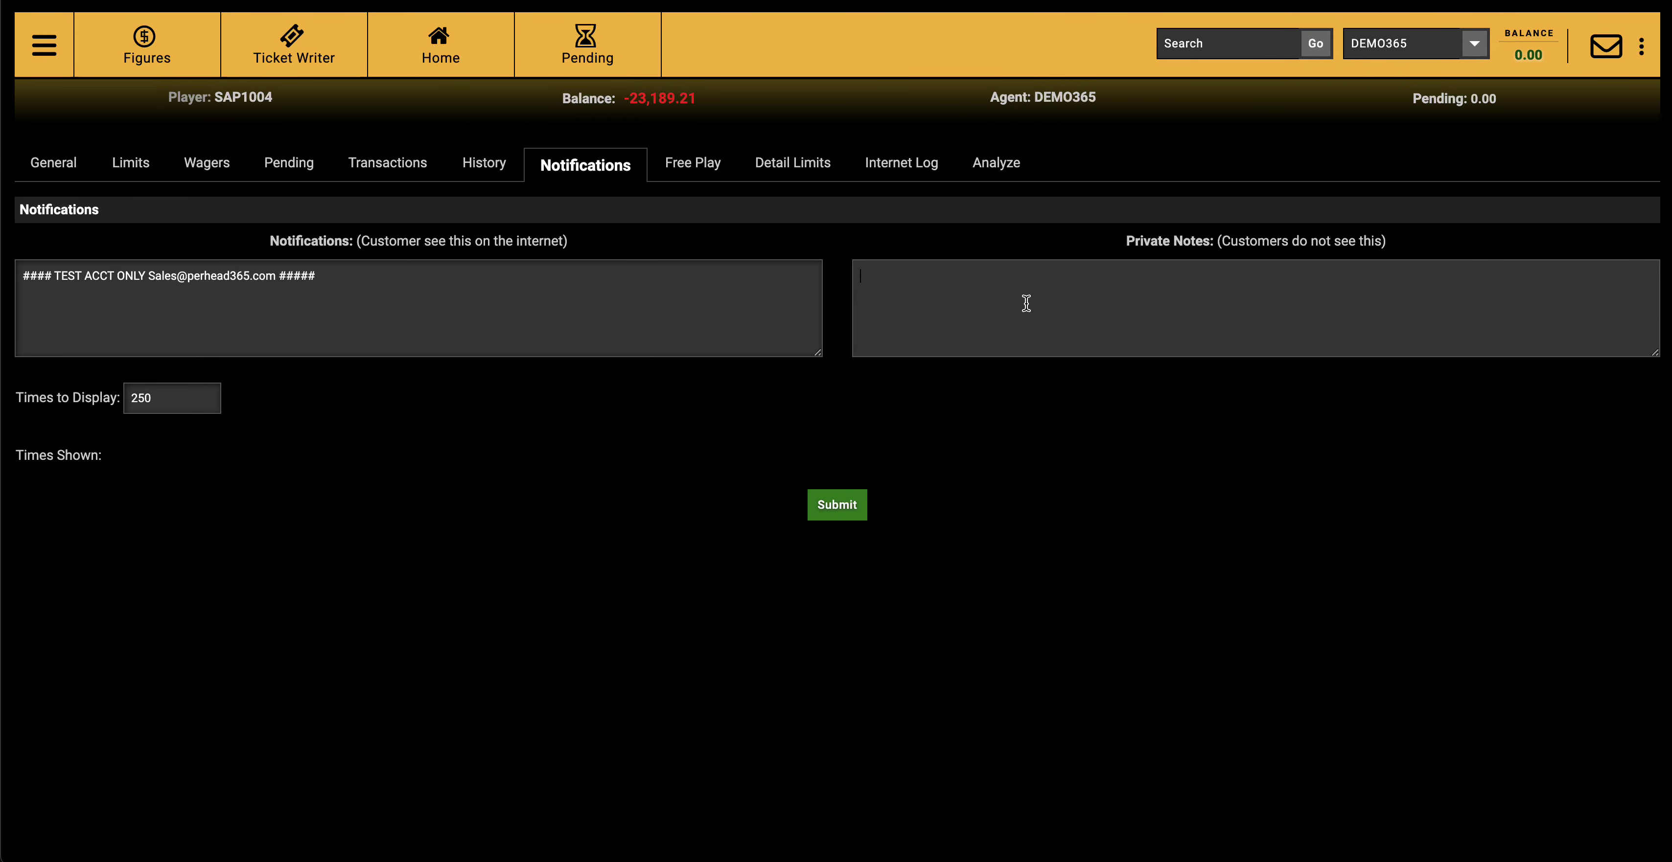
# - View the player's free play page and check which transaction types it offers
pyautogui.click(688, 182)
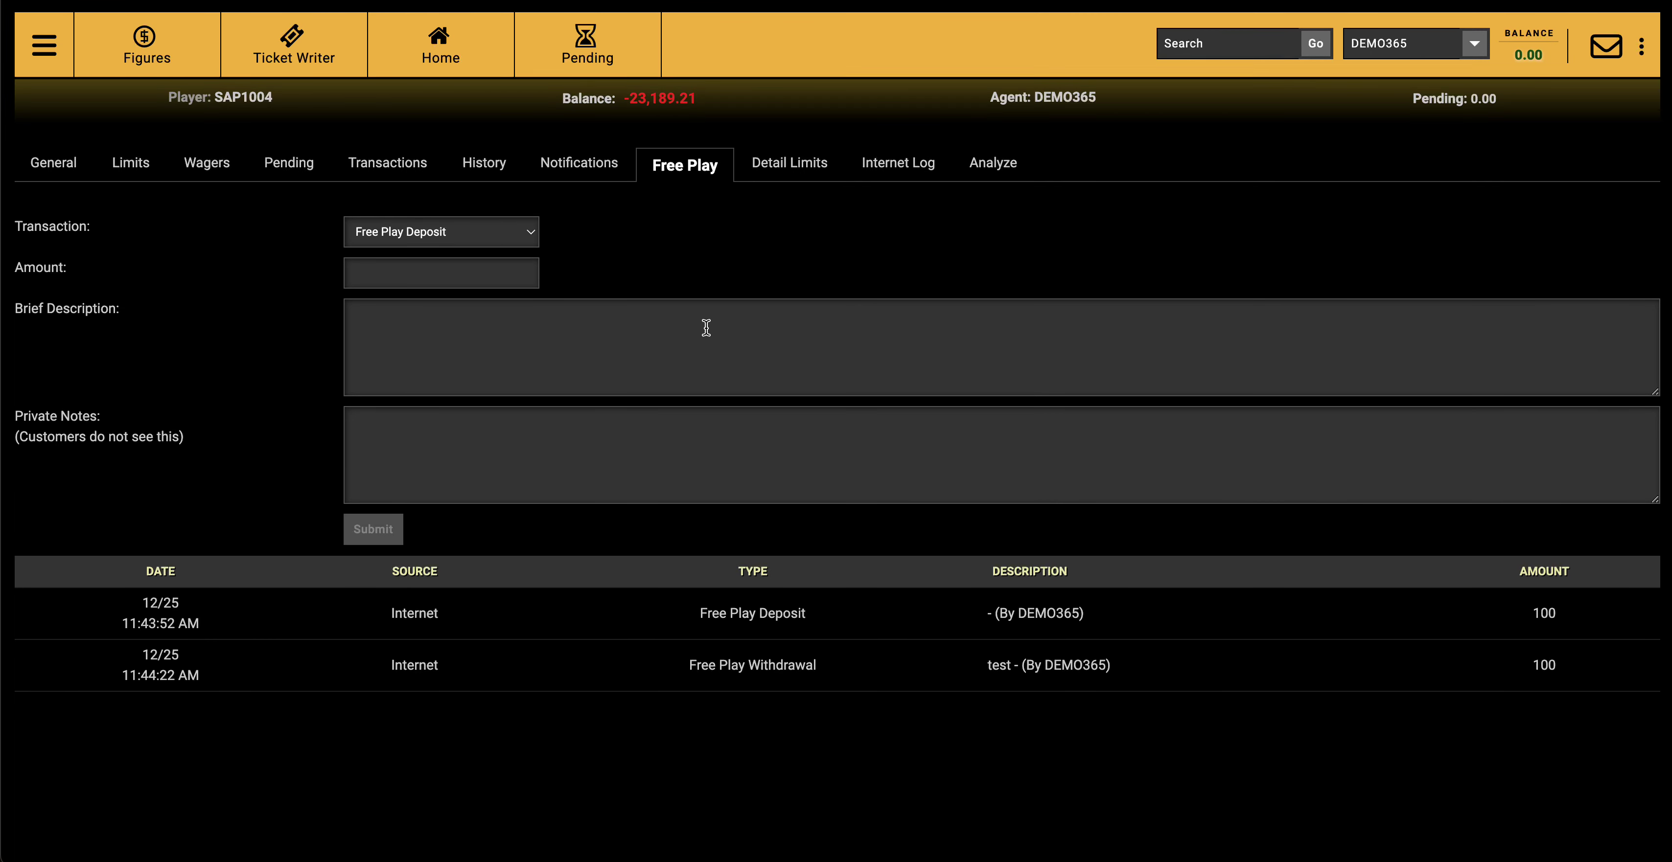
pyautogui.click(532, 238)
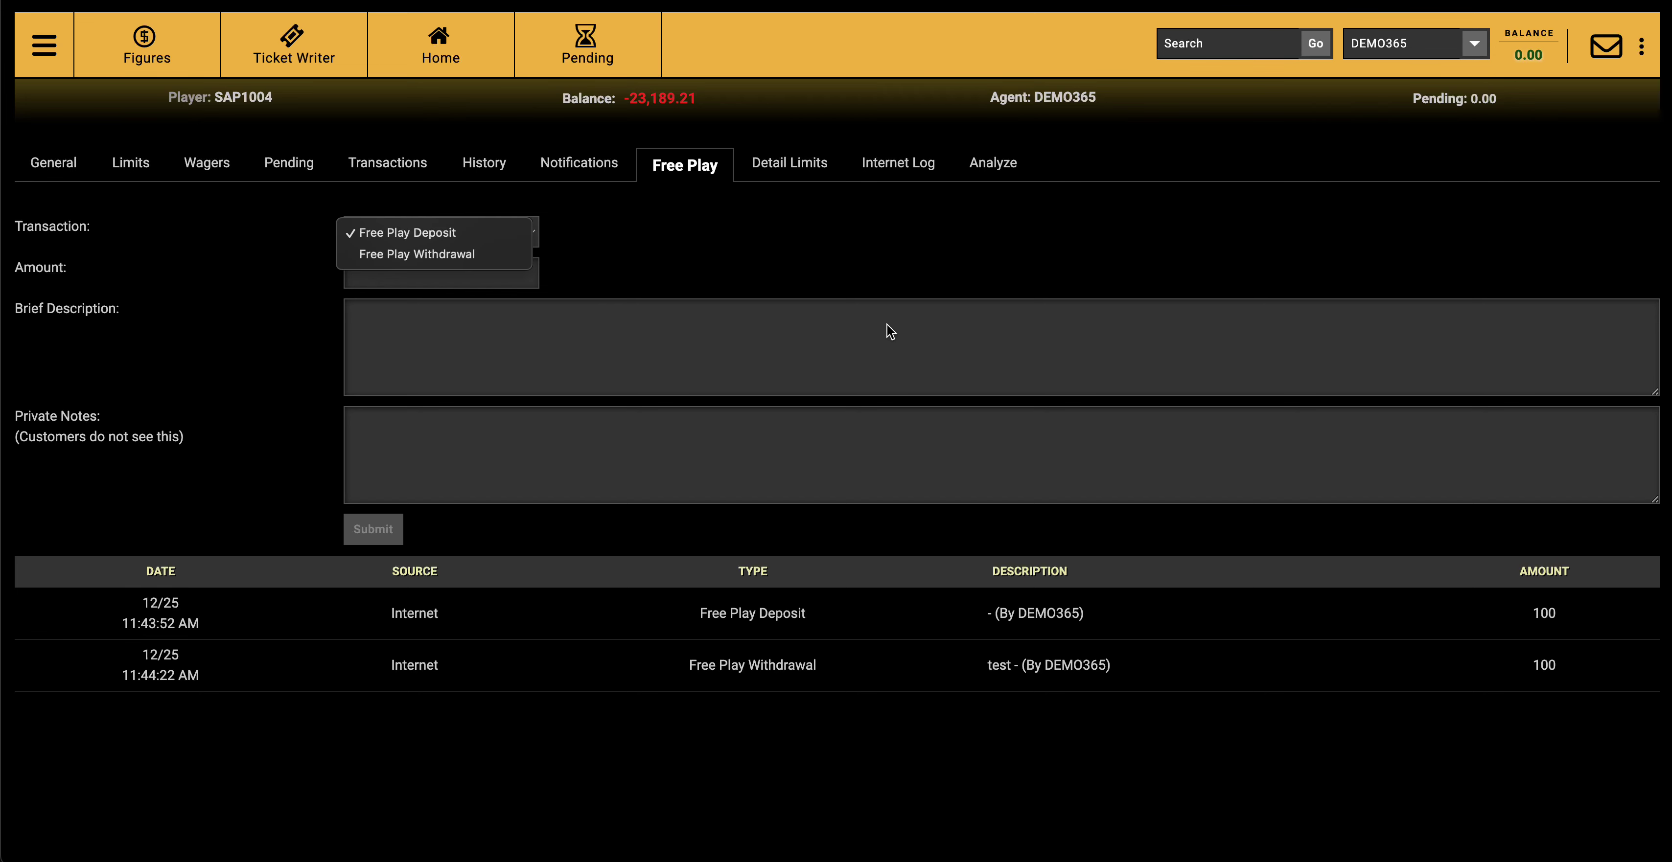
pyautogui.click(815, 169)
# - Examine the player's detail limits for football by sport, period and wager target
pyautogui.click(815, 167)
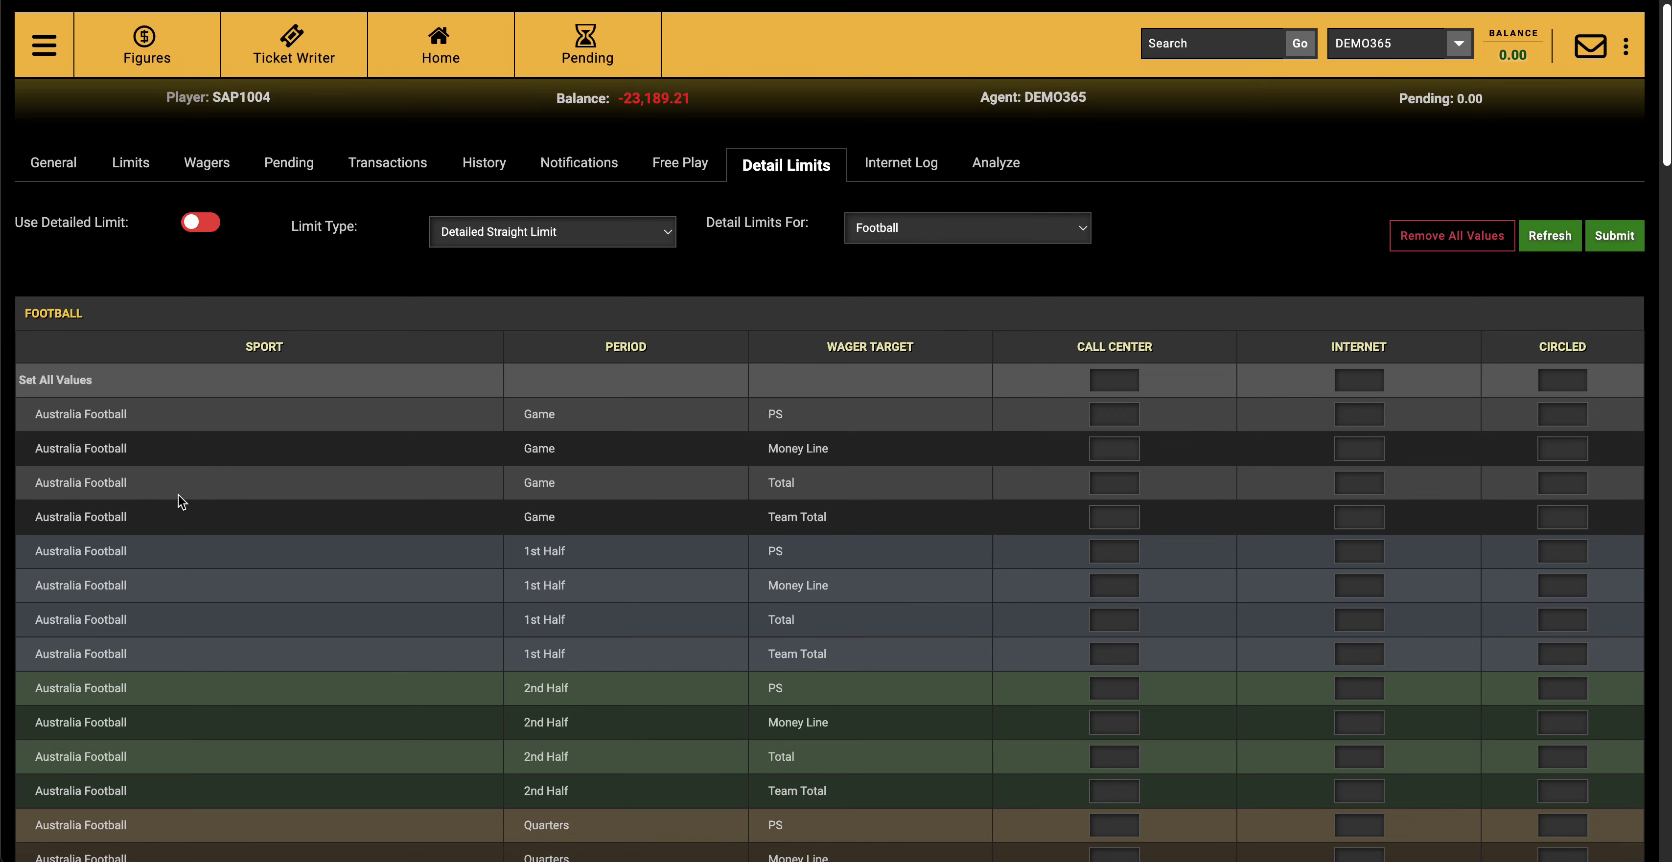
pyautogui.scroll(-3, 179, 497)
pyautogui.scroll(-1, 182, 500)
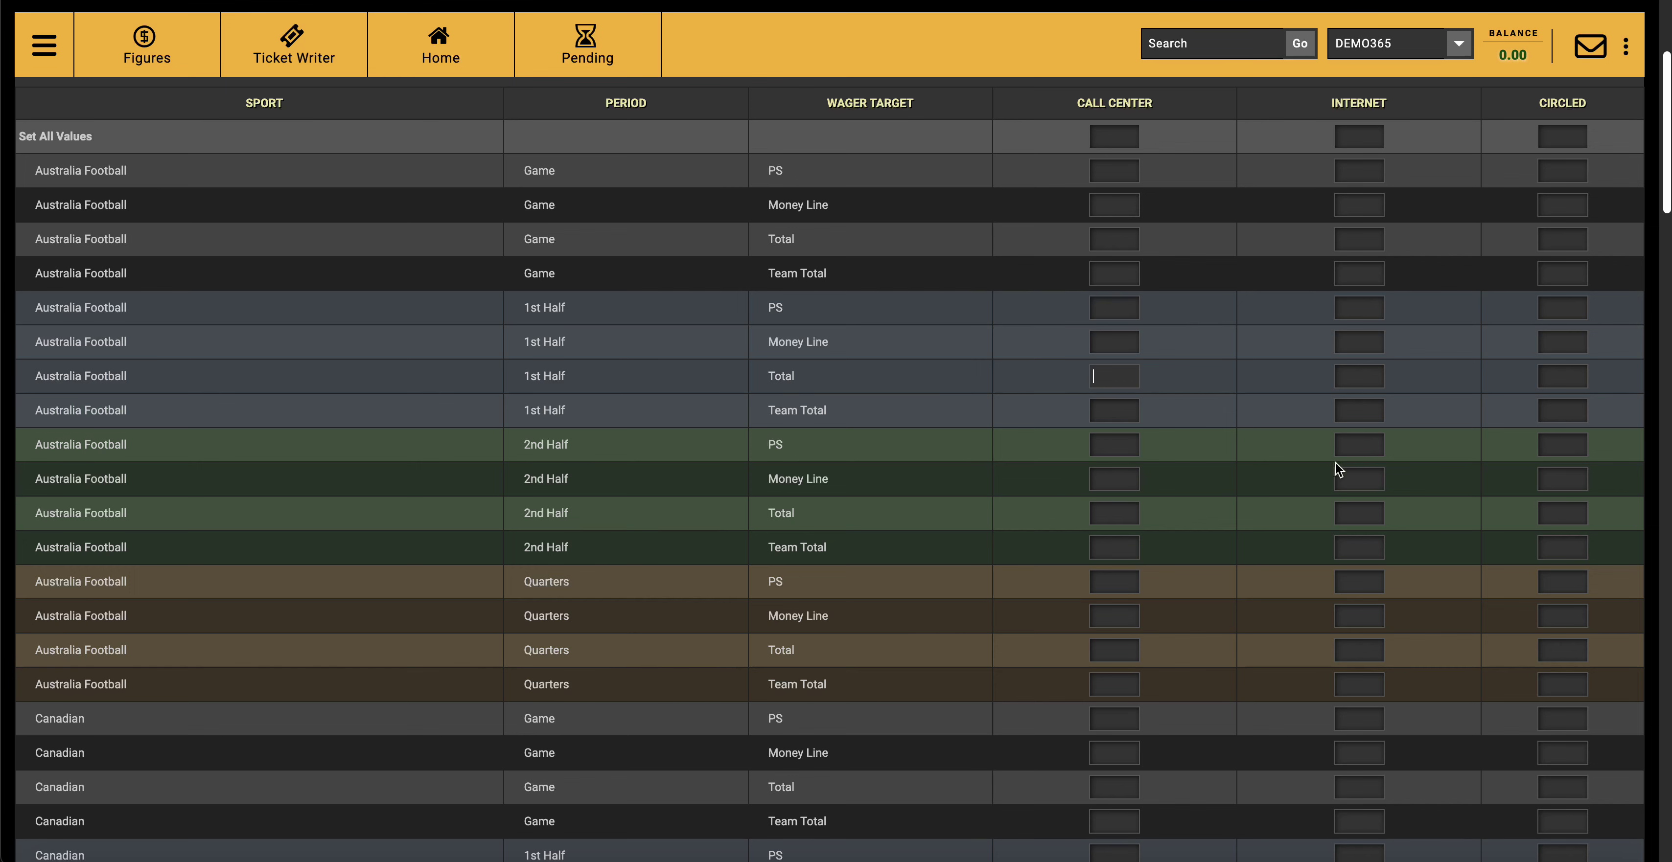
pyautogui.scroll(4, 934, 507)
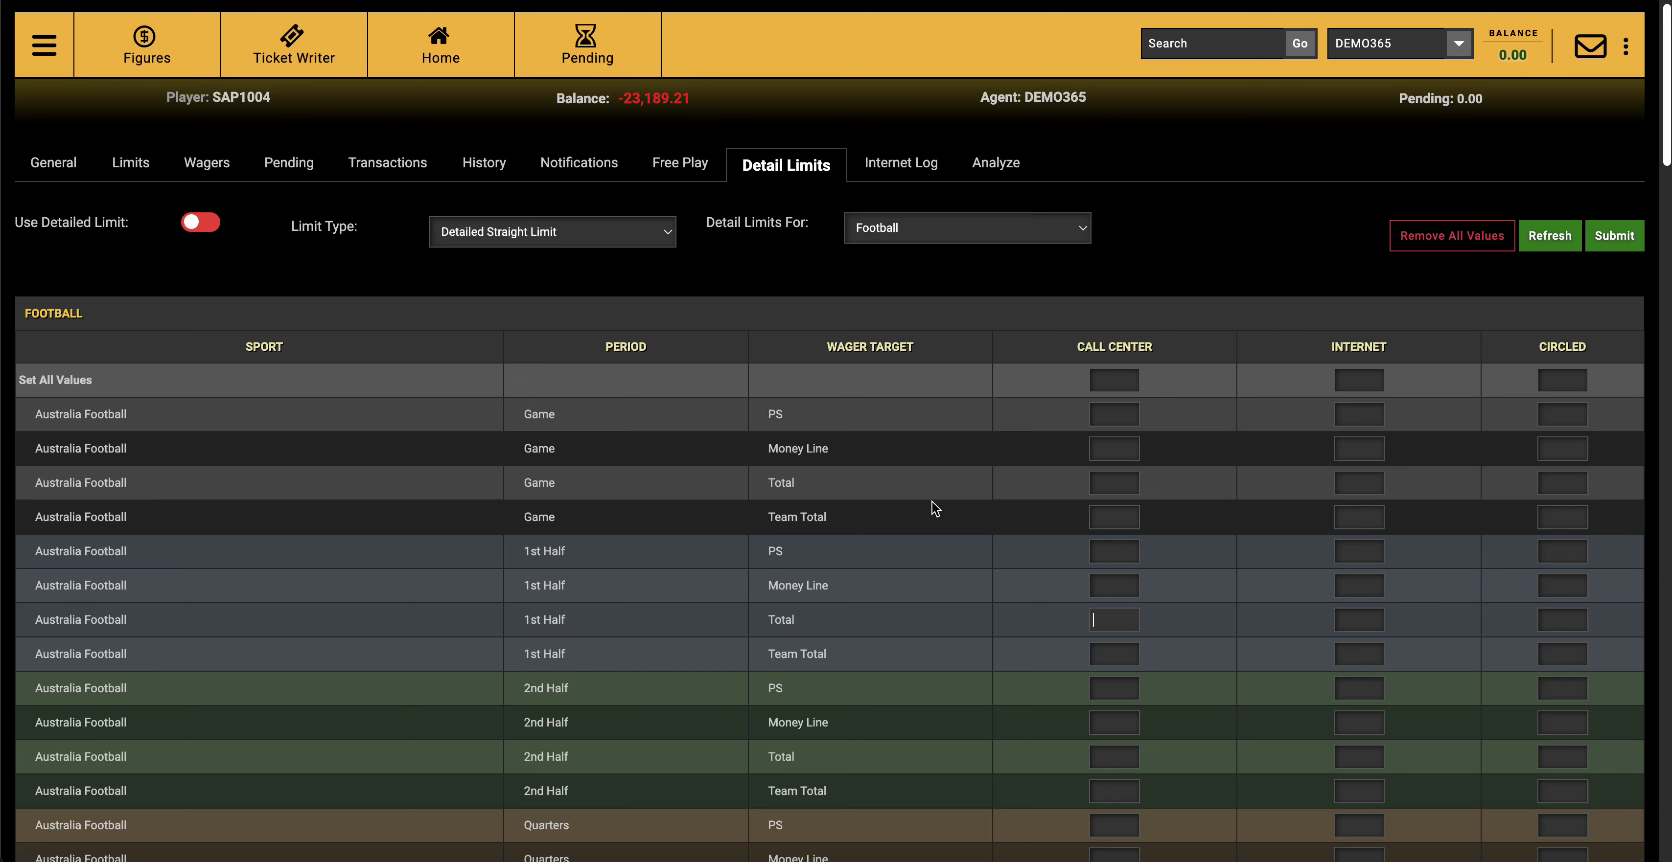
# - Load the player's internet log for 06/01/2024 to 6/24/2024
pyautogui.click(898, 179)
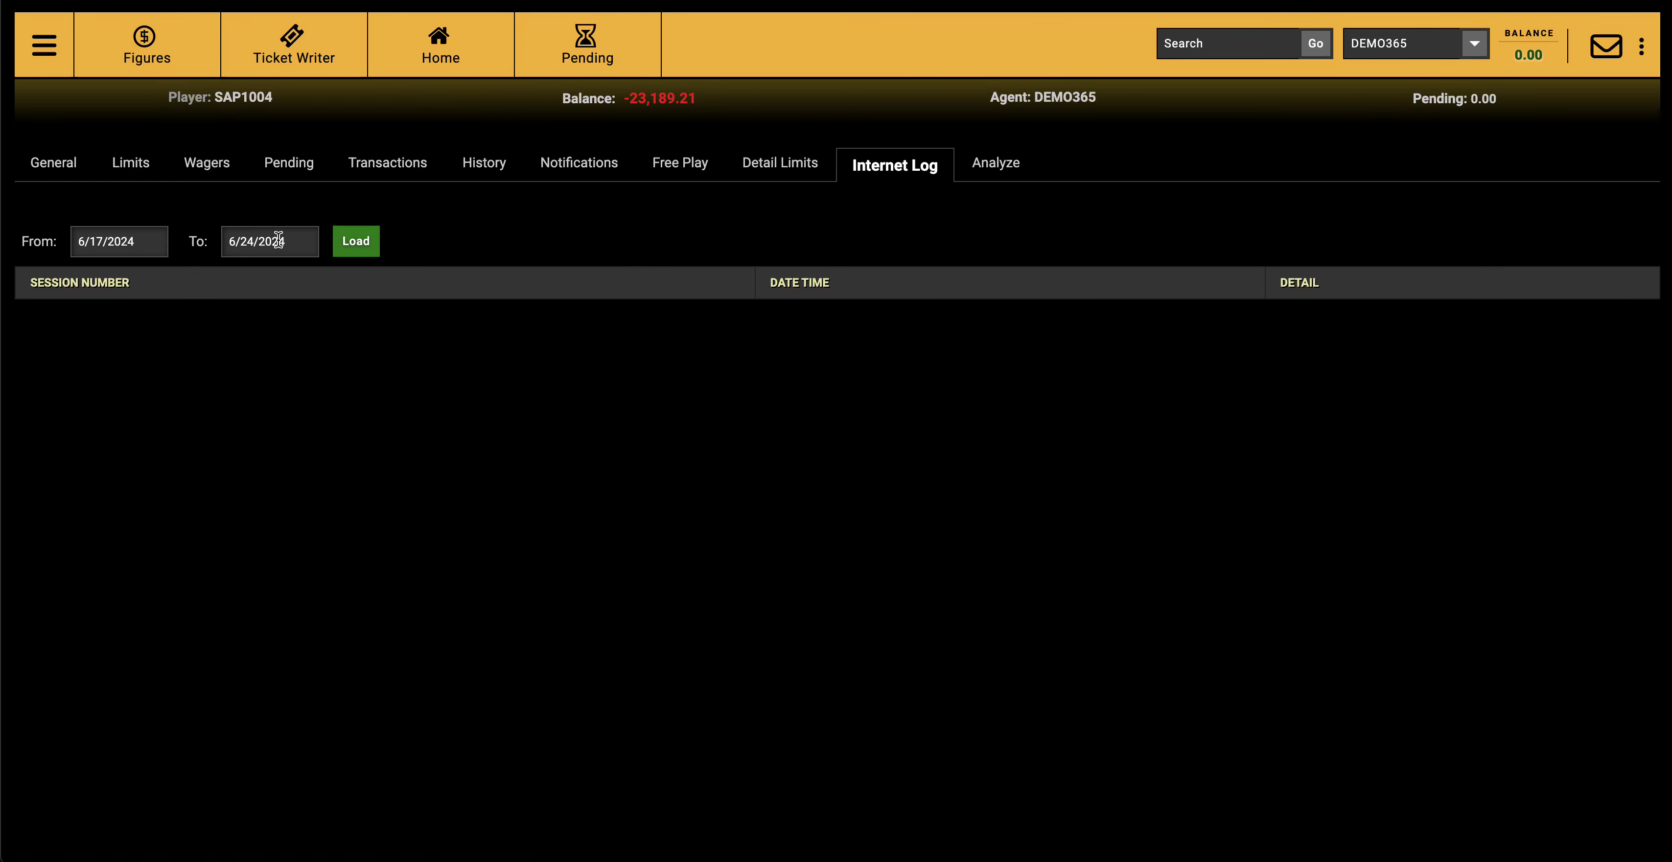
pyautogui.click(154, 241)
pyautogui.click(292, 336)
pyautogui.click(364, 240)
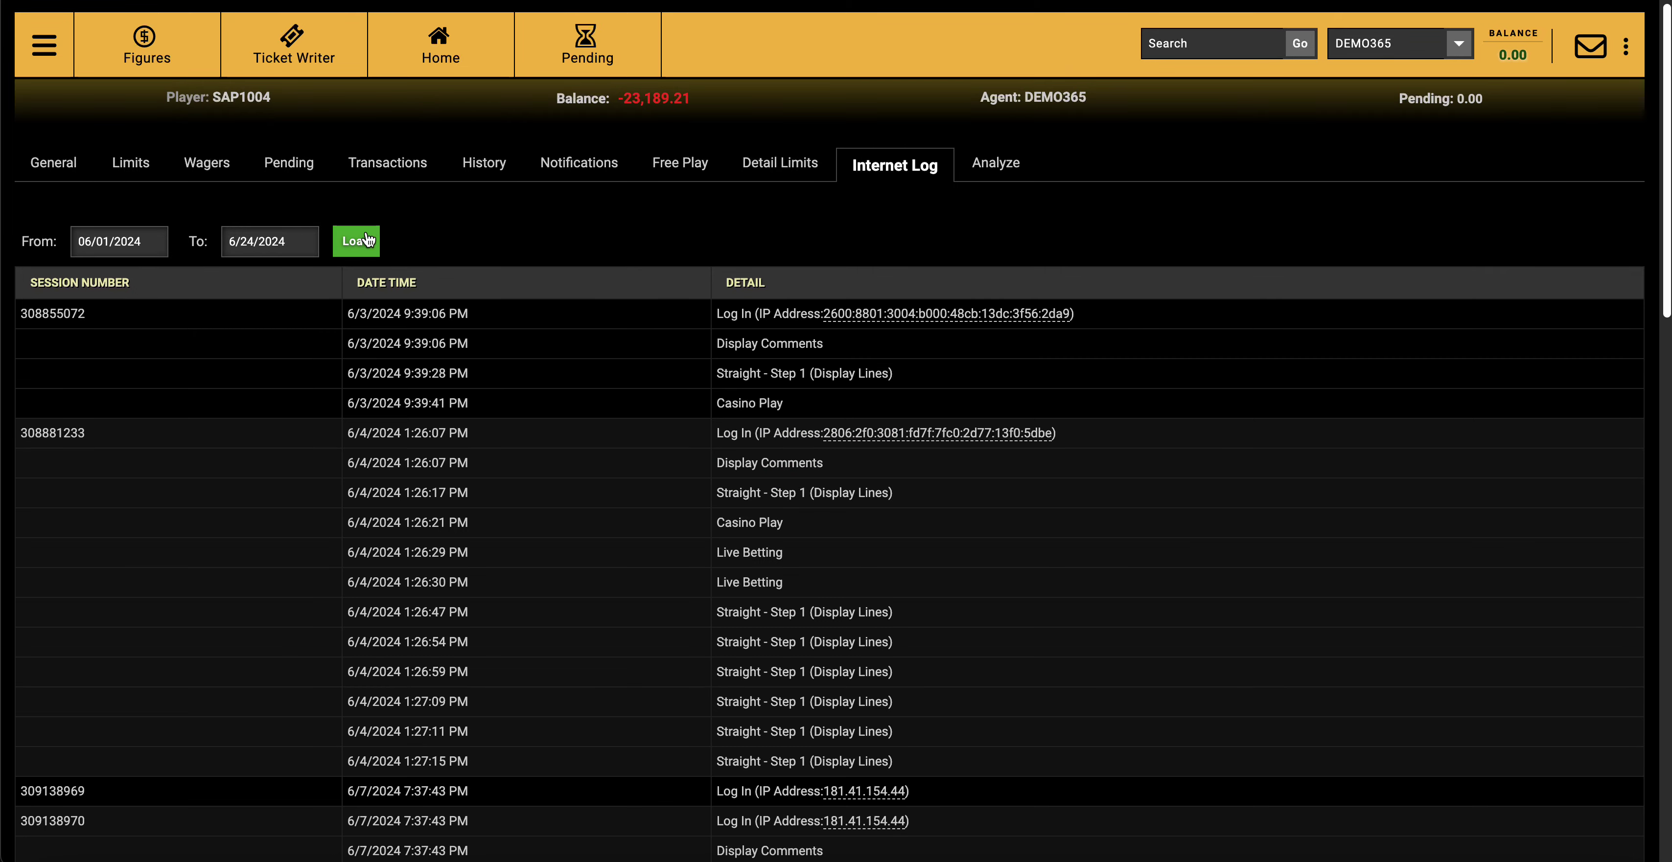
# - View the IP location details of a 6/7/2024 login in the log, then close them
pyautogui.scroll(-1, 1002, 540)
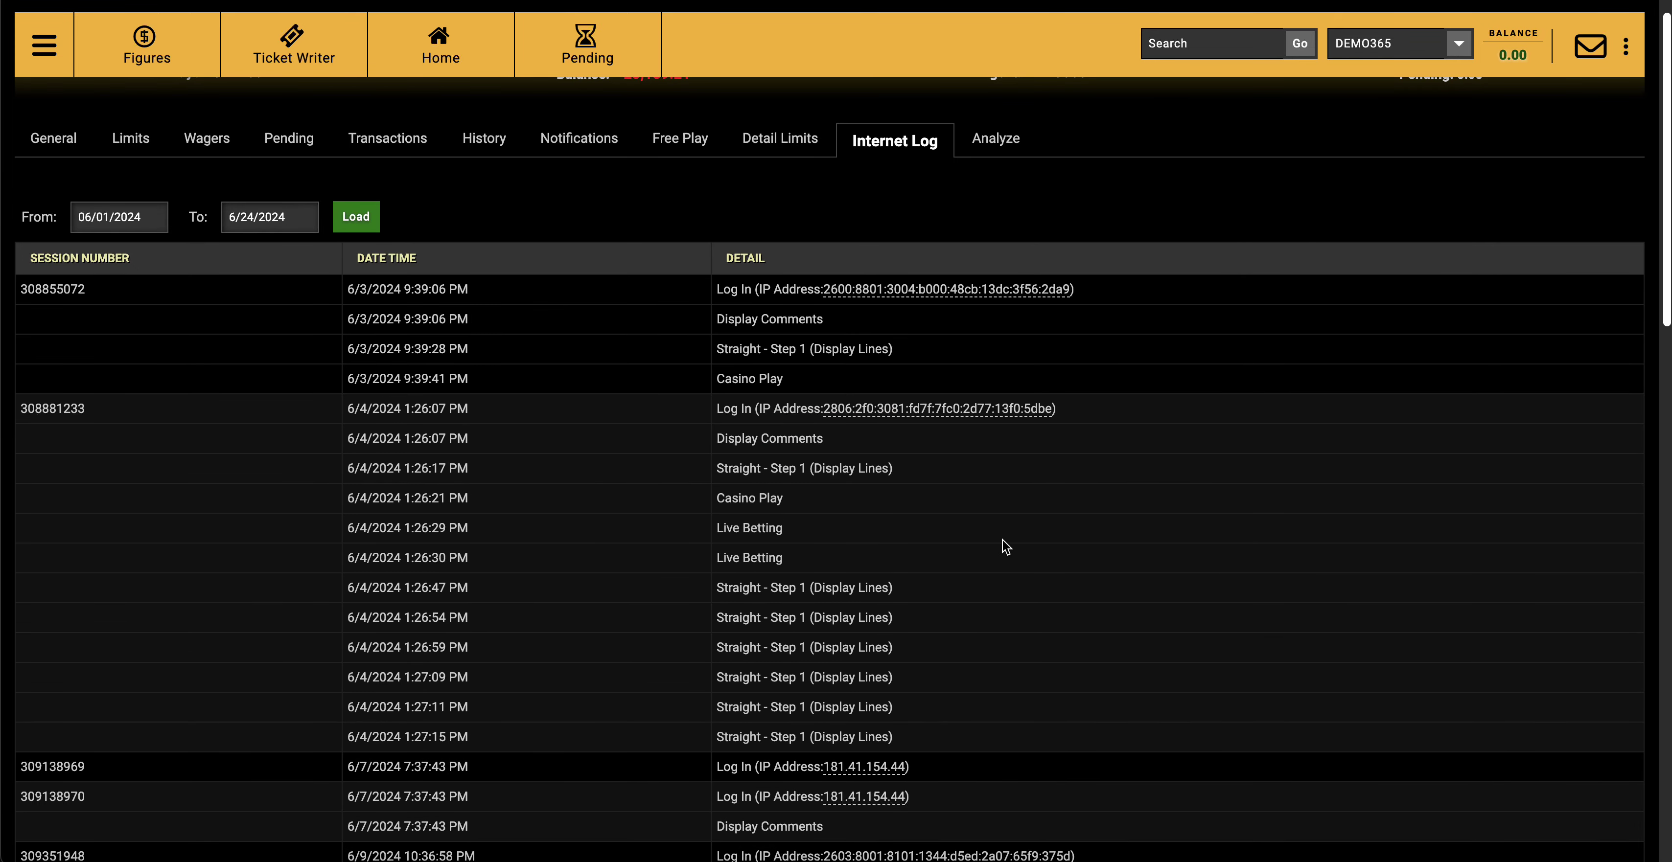
pyautogui.click(869, 766)
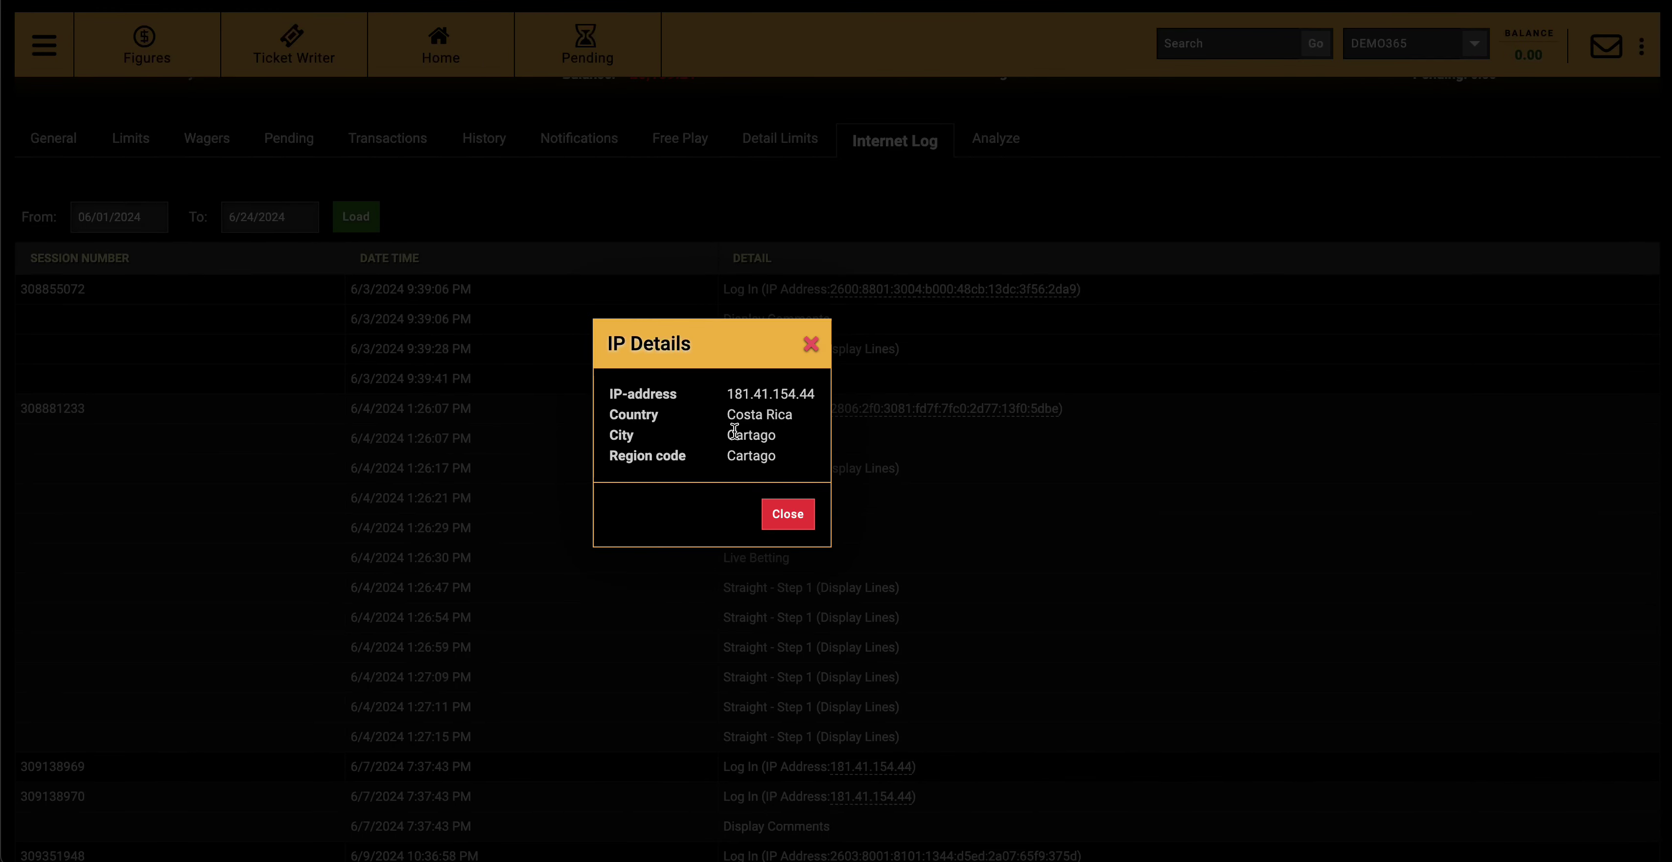
pyautogui.click(810, 346)
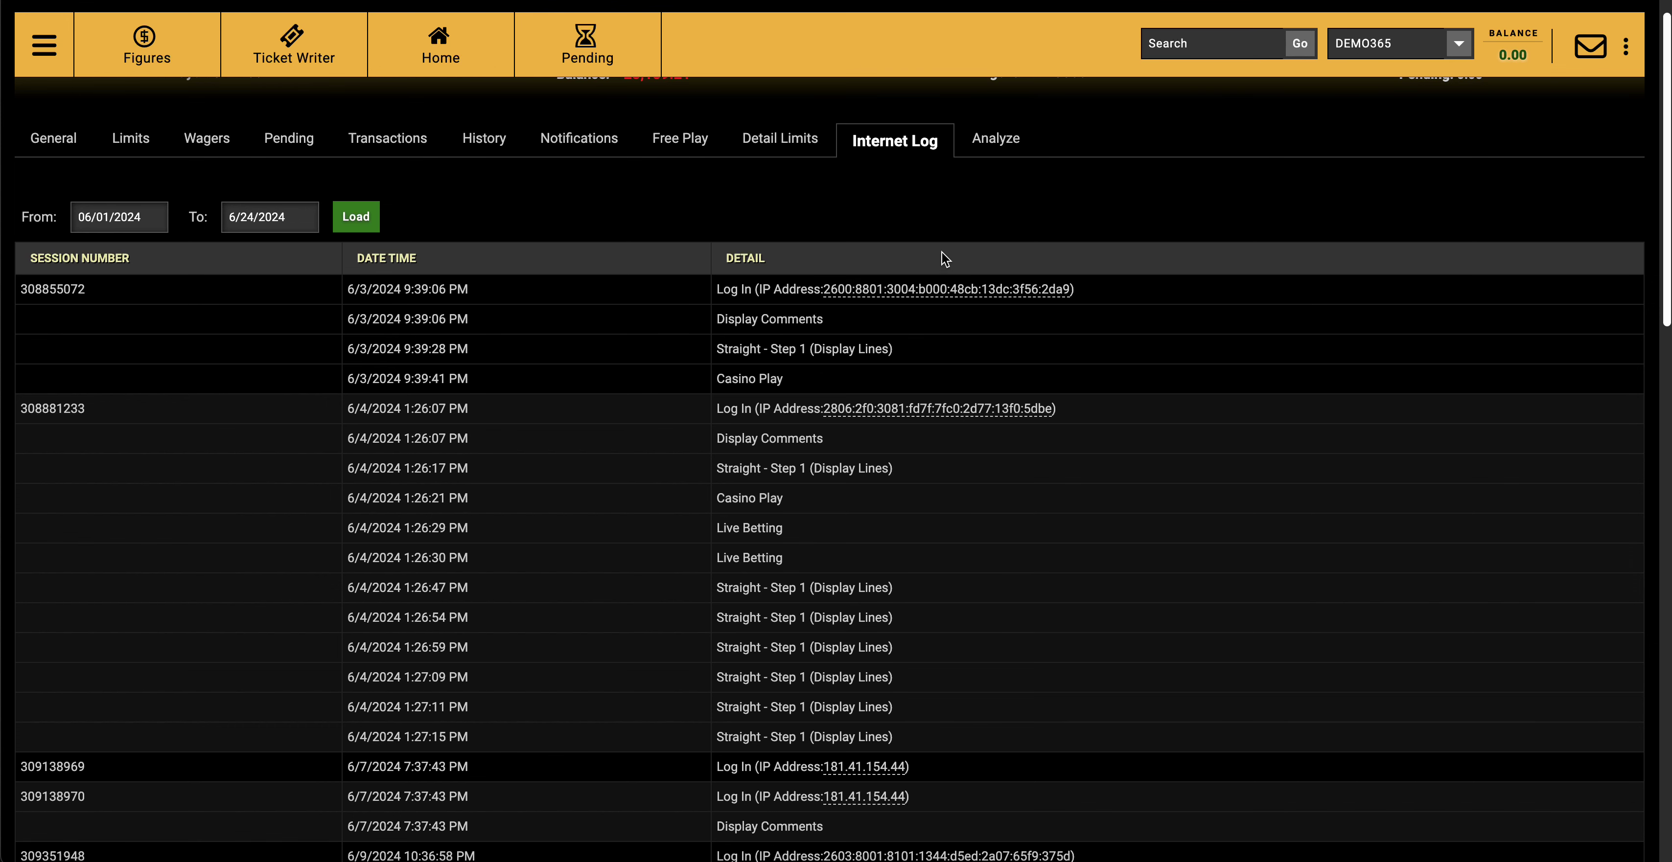
# - Analyze the player's wagers for the weeks of 6/3/2024, 5/20/2024 and 5/13/2024, checking the result of the listed bet
pyautogui.click(996, 142)
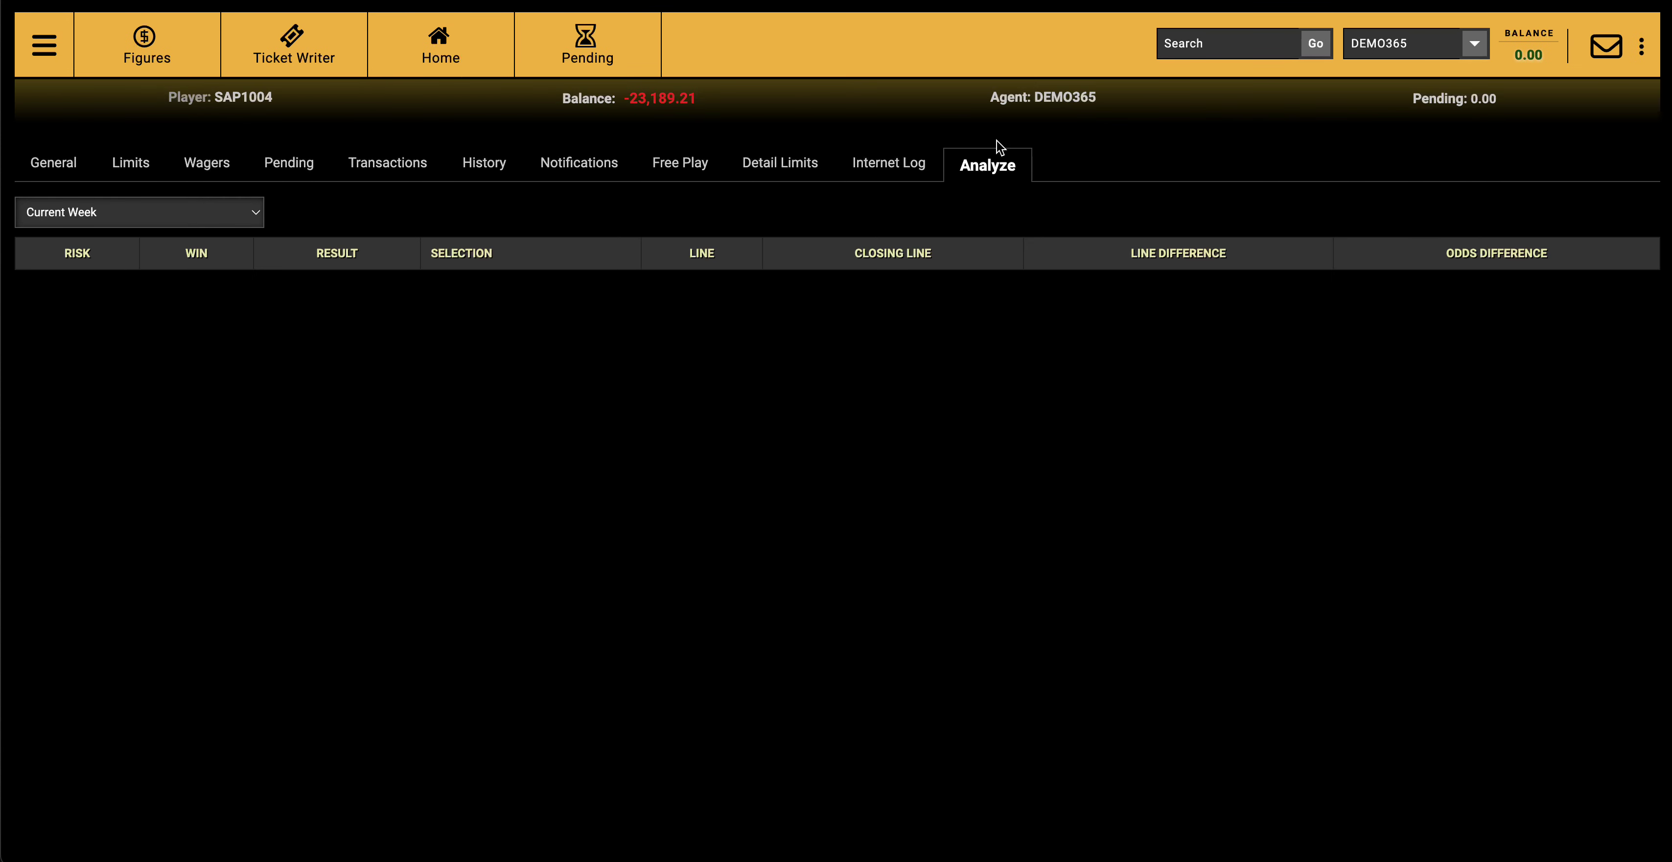
pyautogui.click(262, 219)
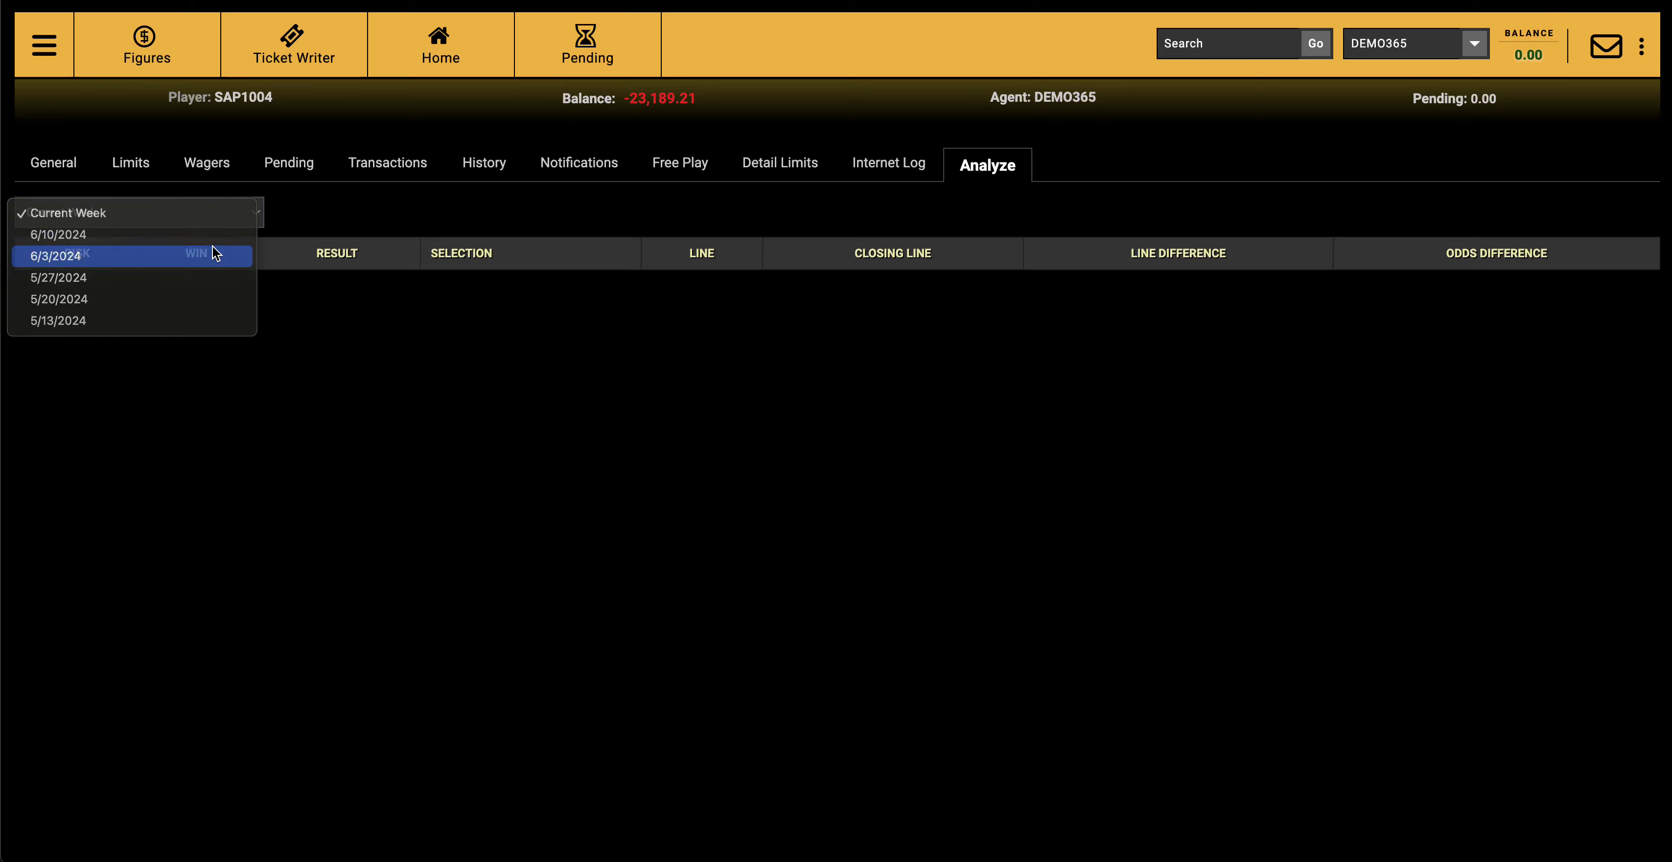
pyautogui.click(213, 252)
pyautogui.click(257, 218)
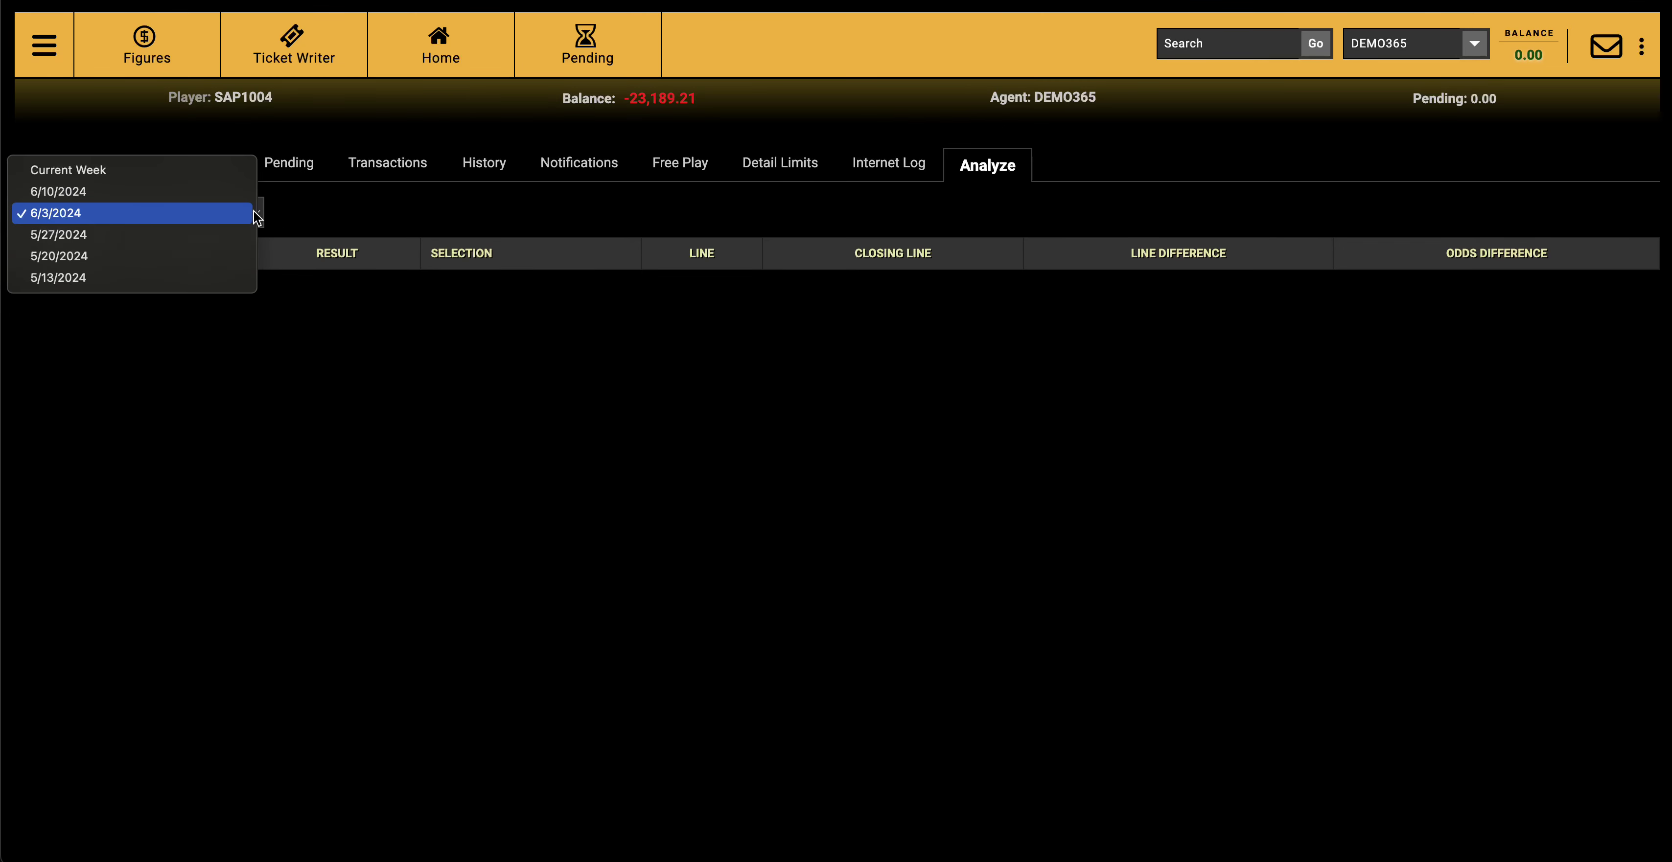
pyautogui.click(232, 260)
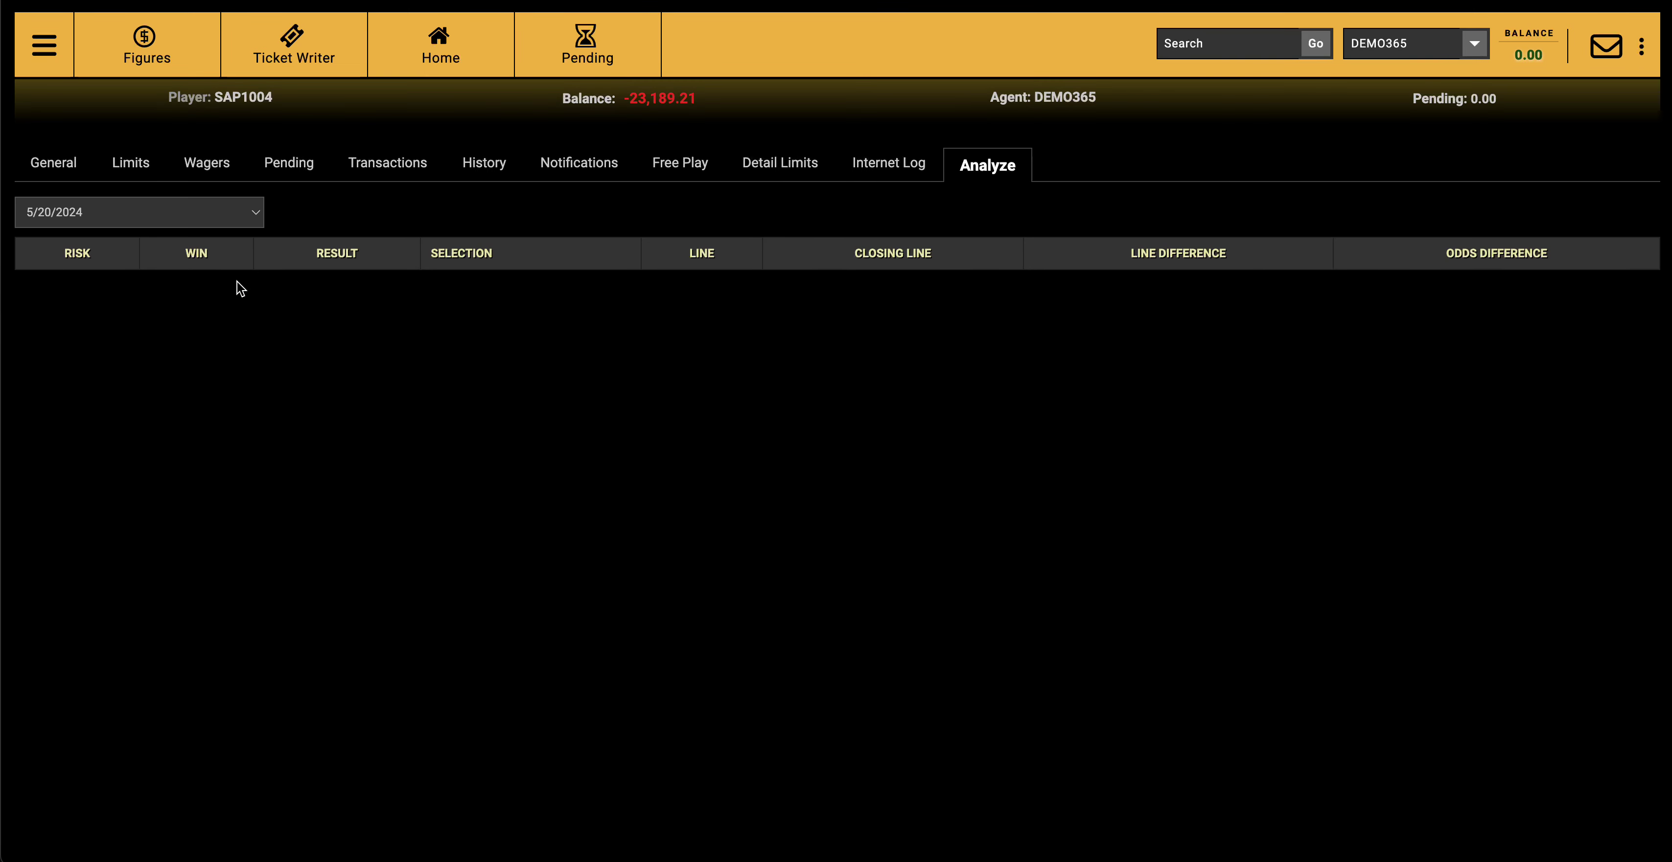
pyautogui.click(258, 214)
pyautogui.click(247, 238)
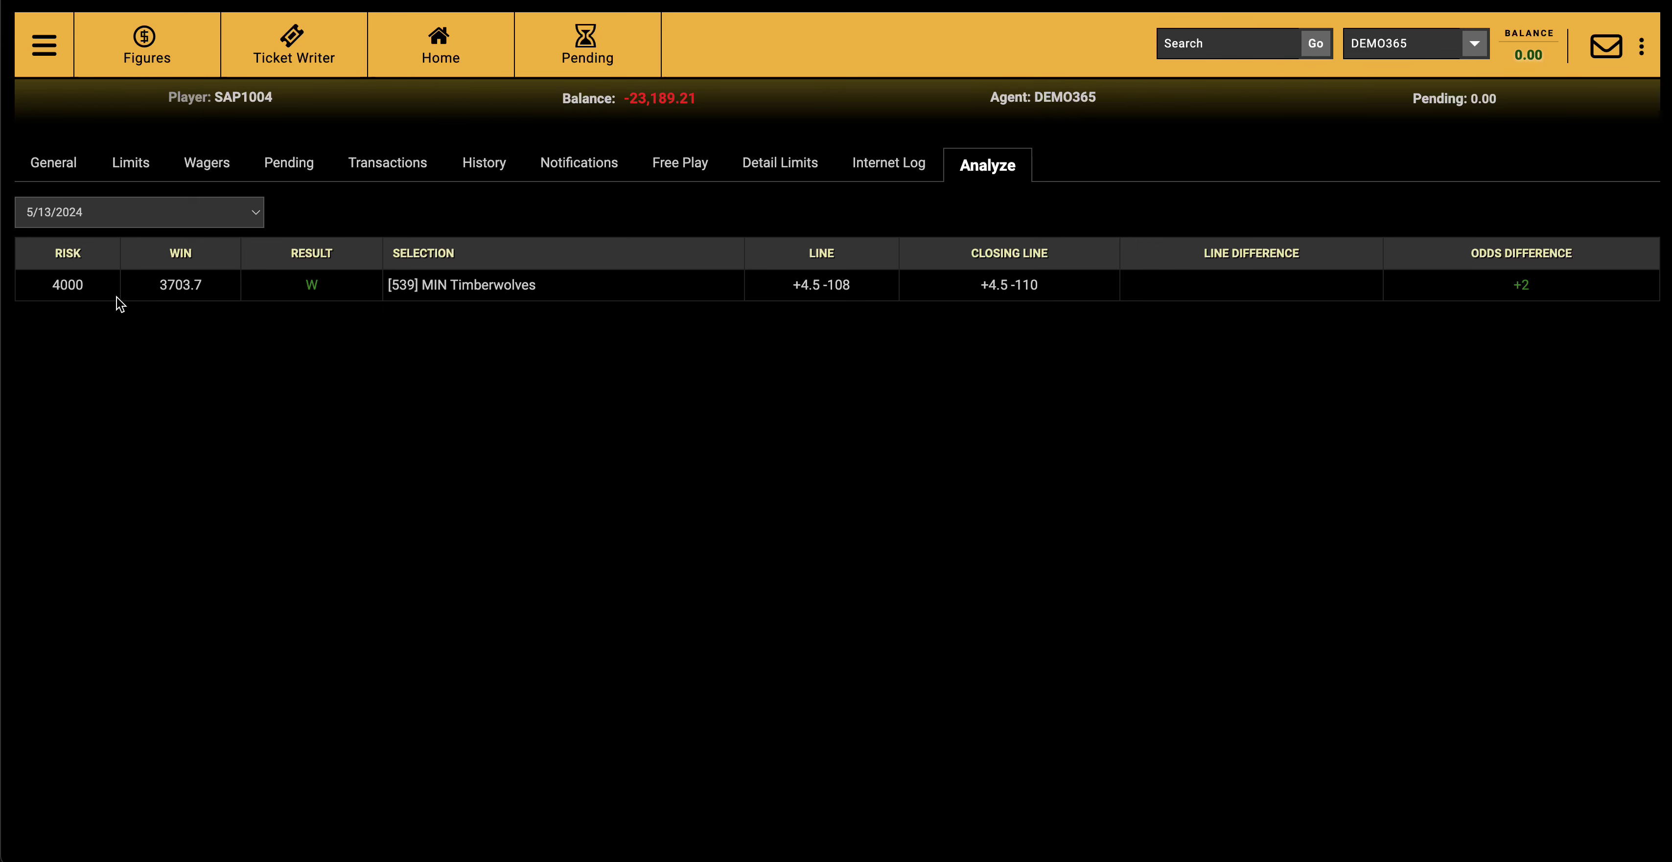
pyautogui.doubleClick(304, 283)
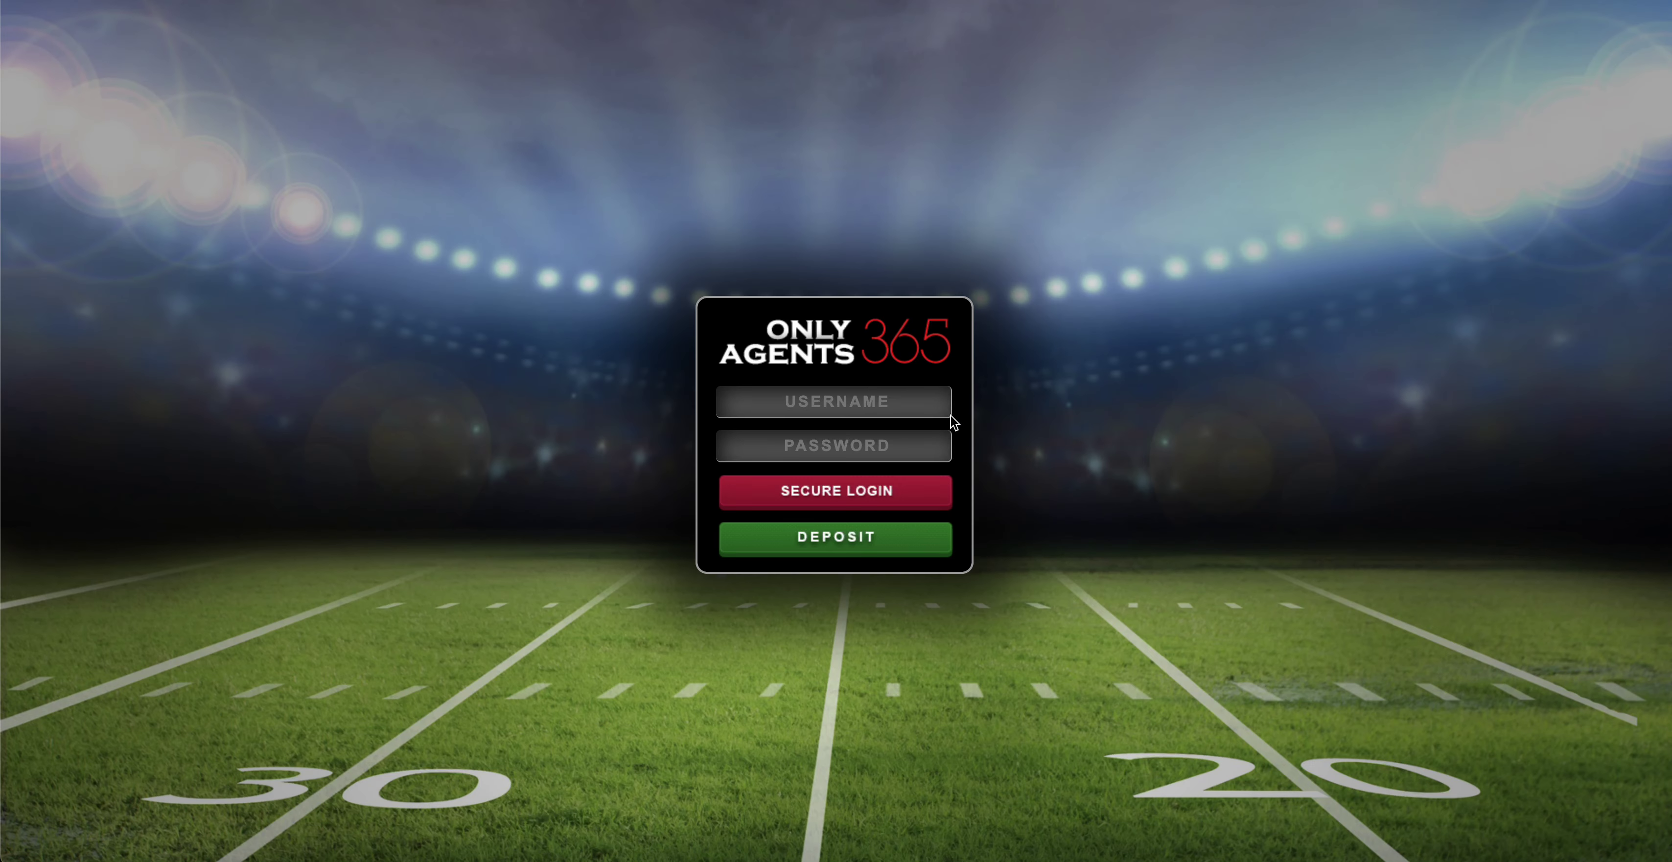
pyautogui.click(941, 397)
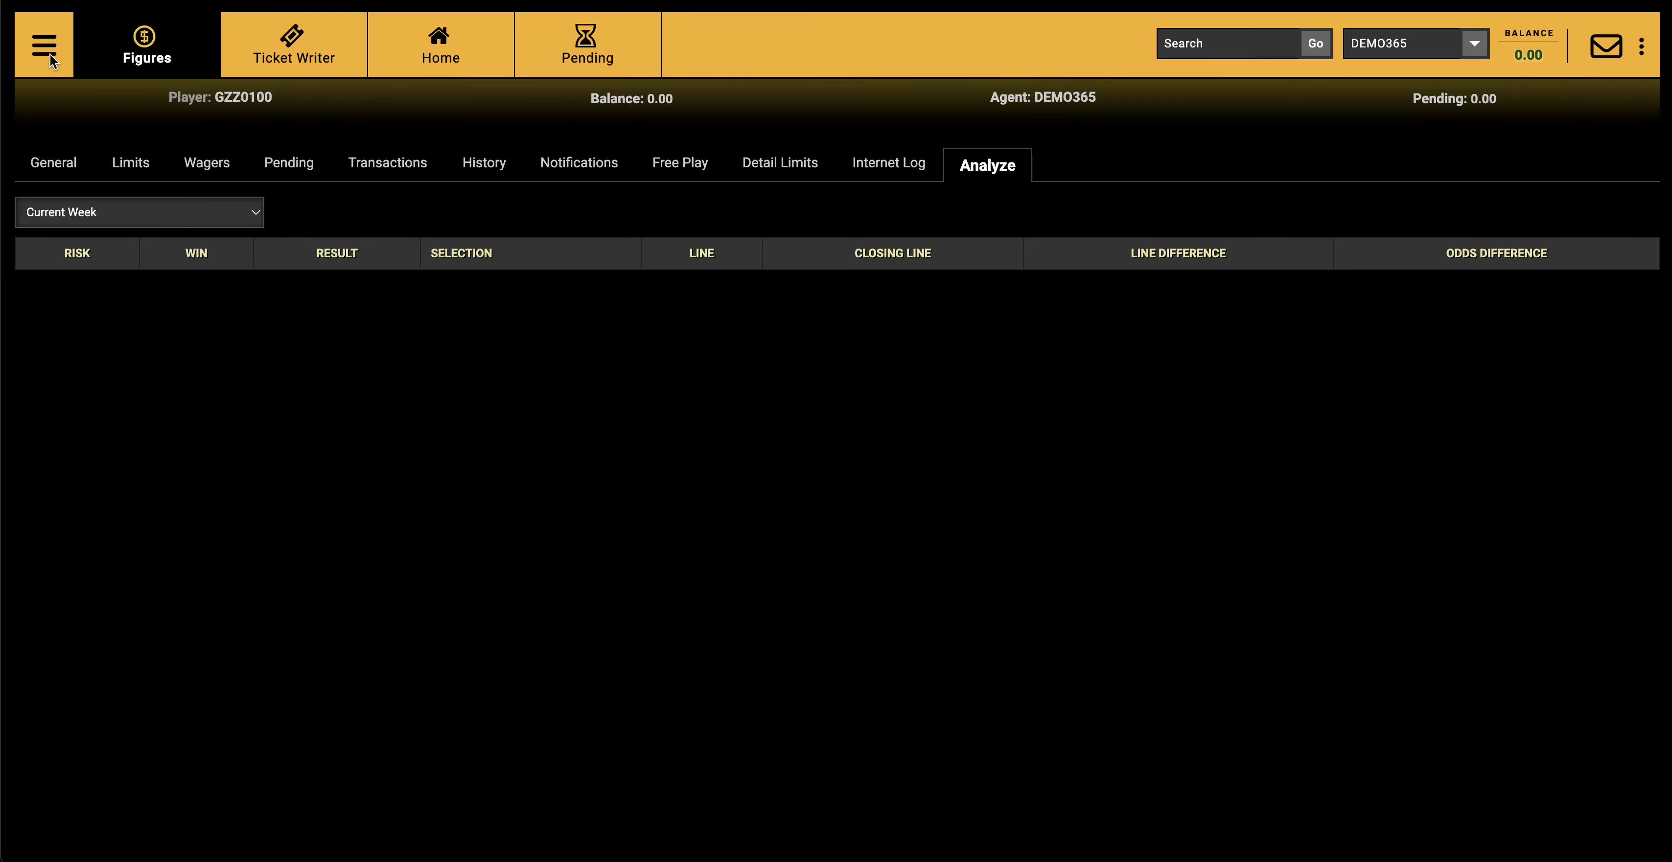
# - Open the Ticket Writer and select the first suggested customer whose ID starts with sap100
pyautogui.click(291, 45)
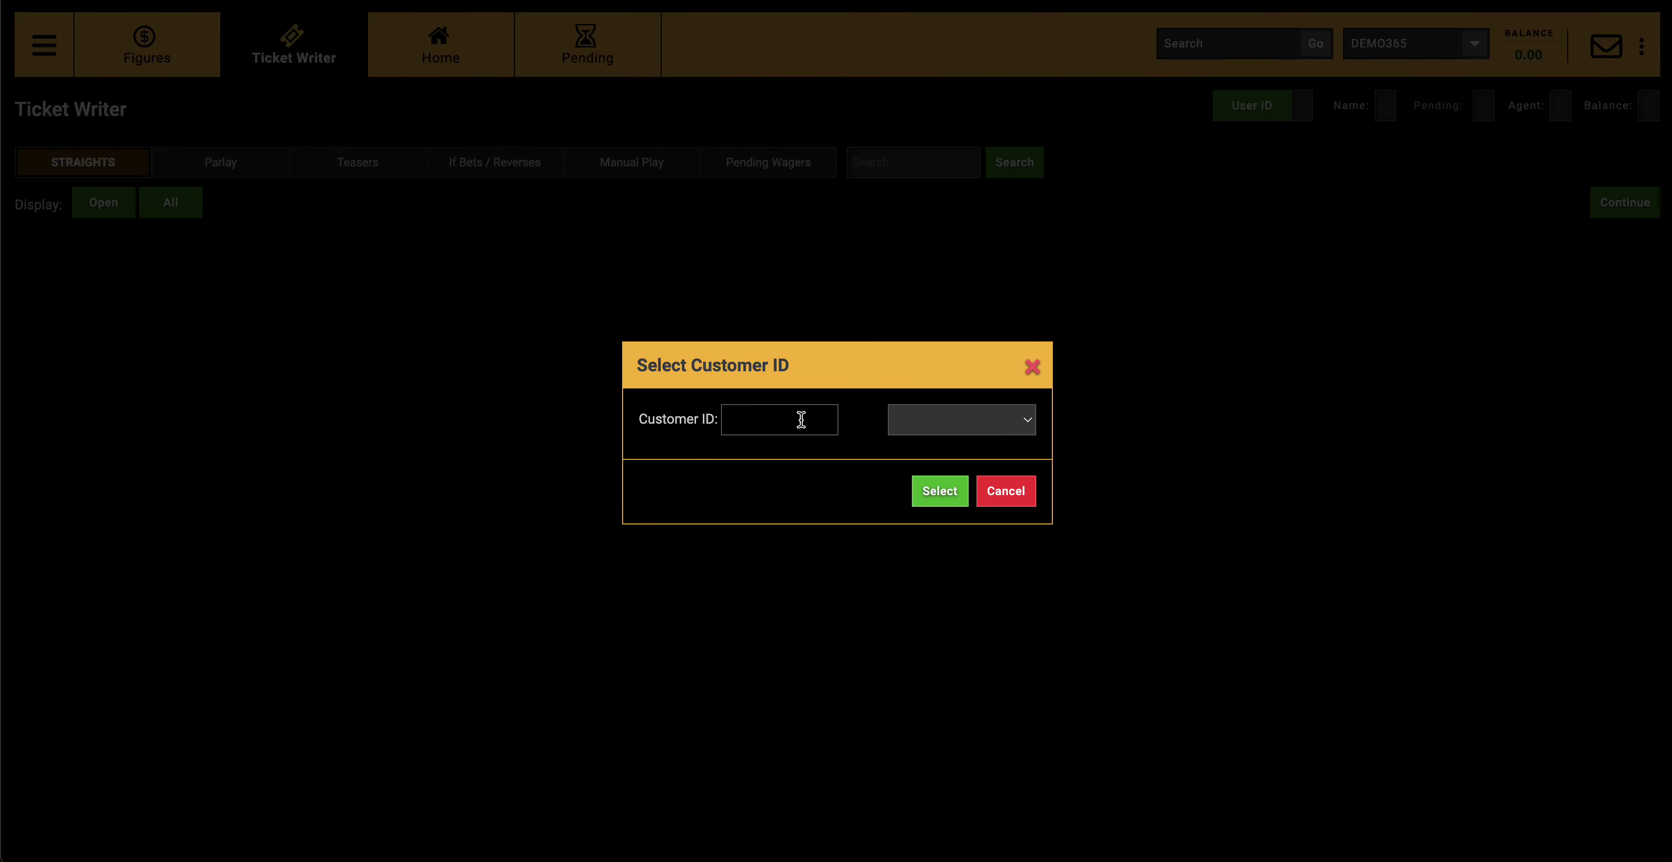
pyautogui.click(800, 420)
pyautogui.write('sap')
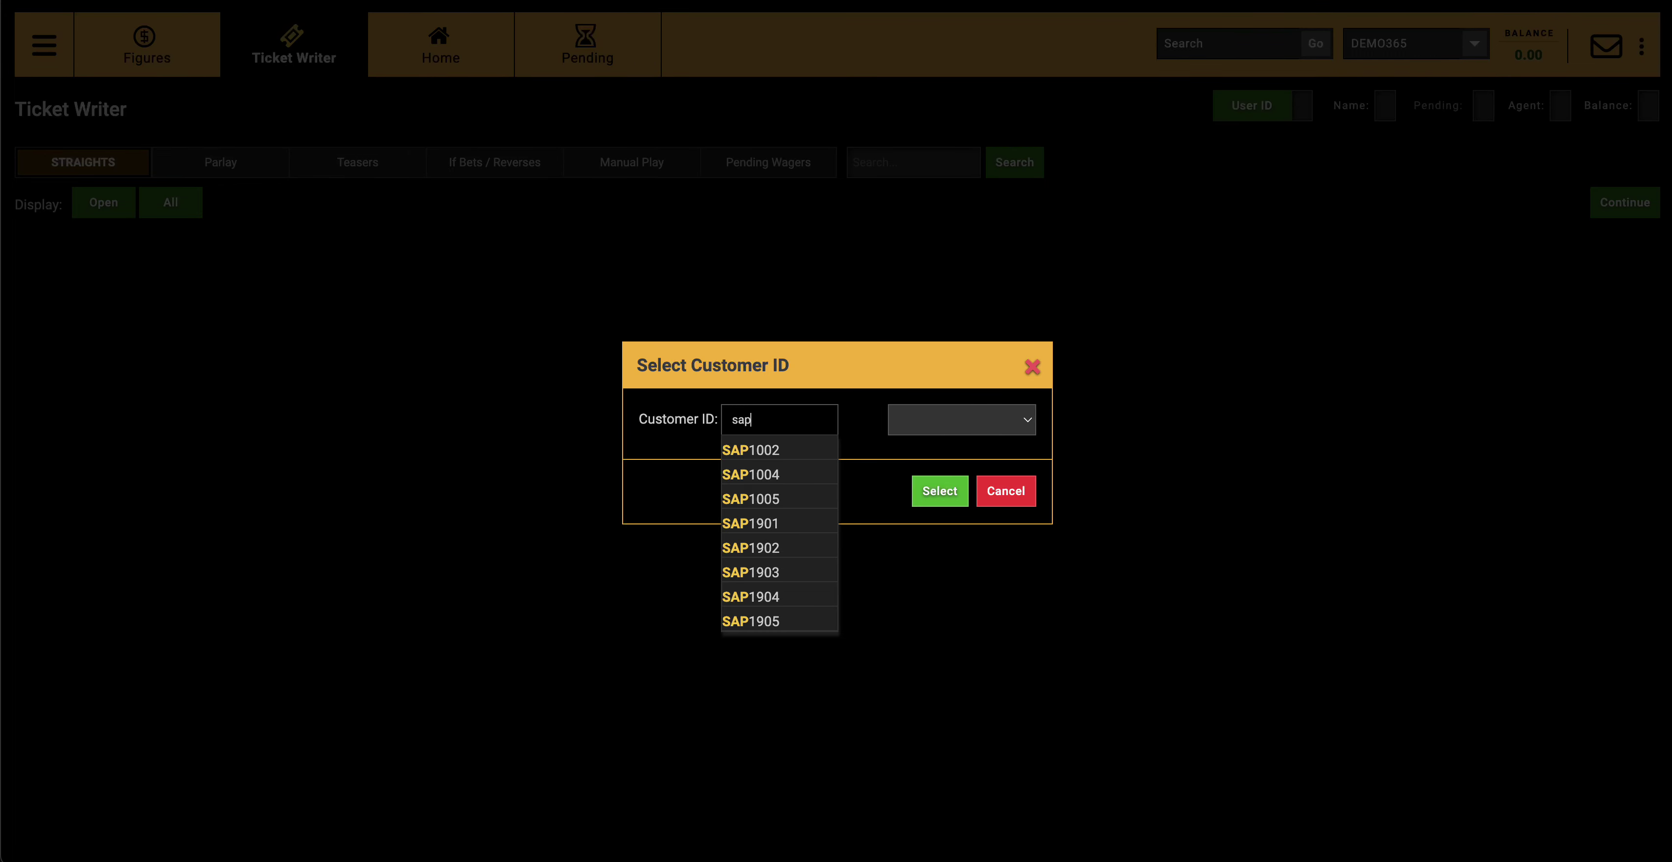
pyautogui.write('100')
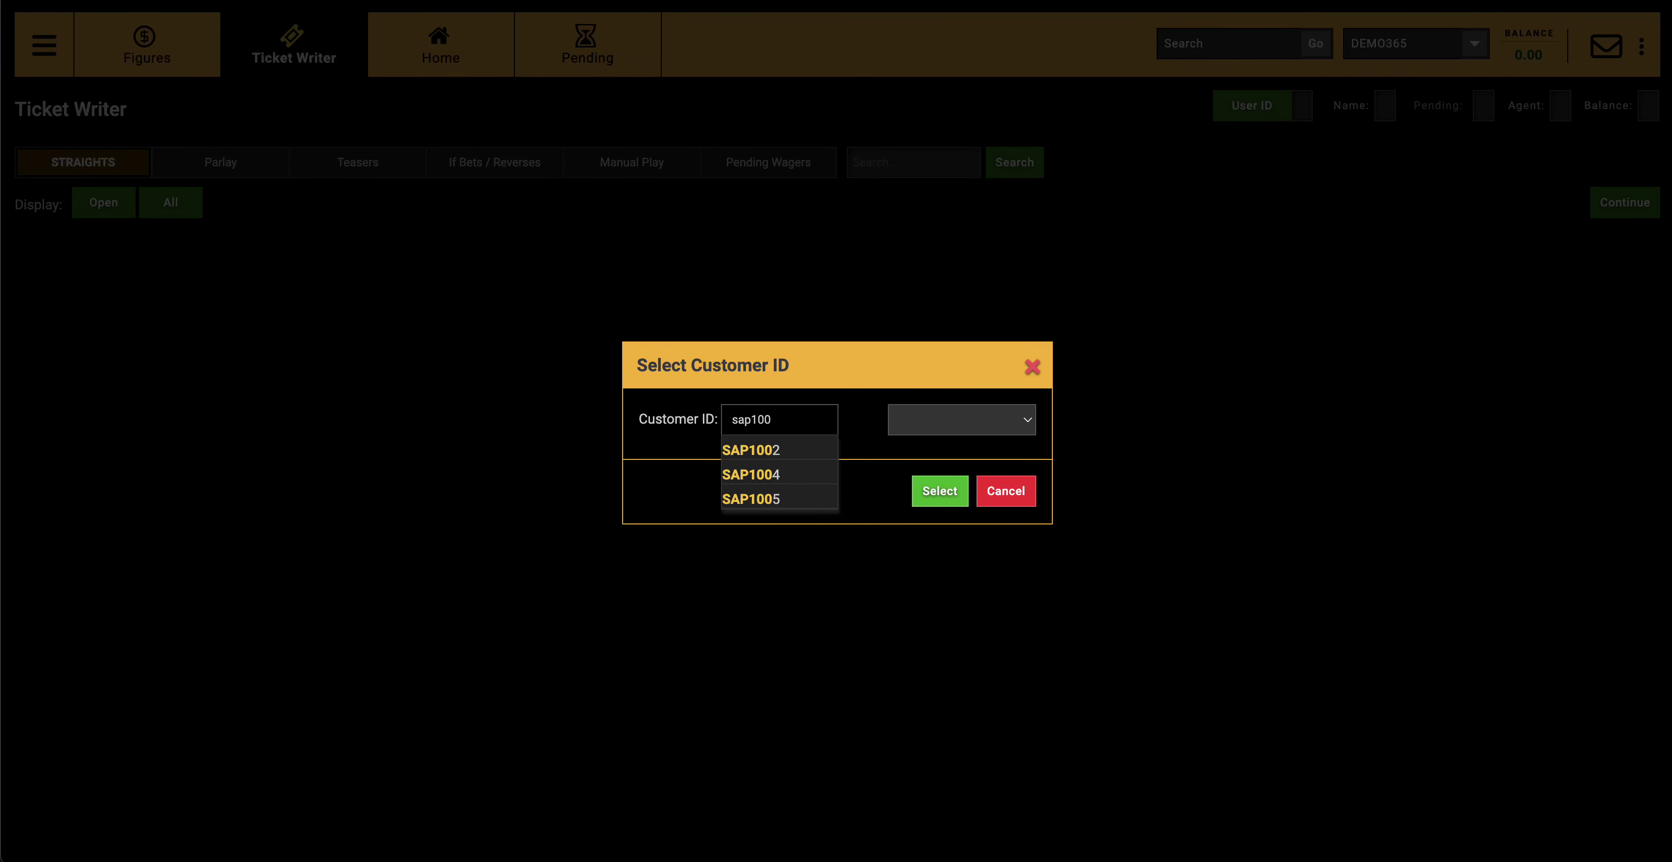
pyautogui.click(753, 449)
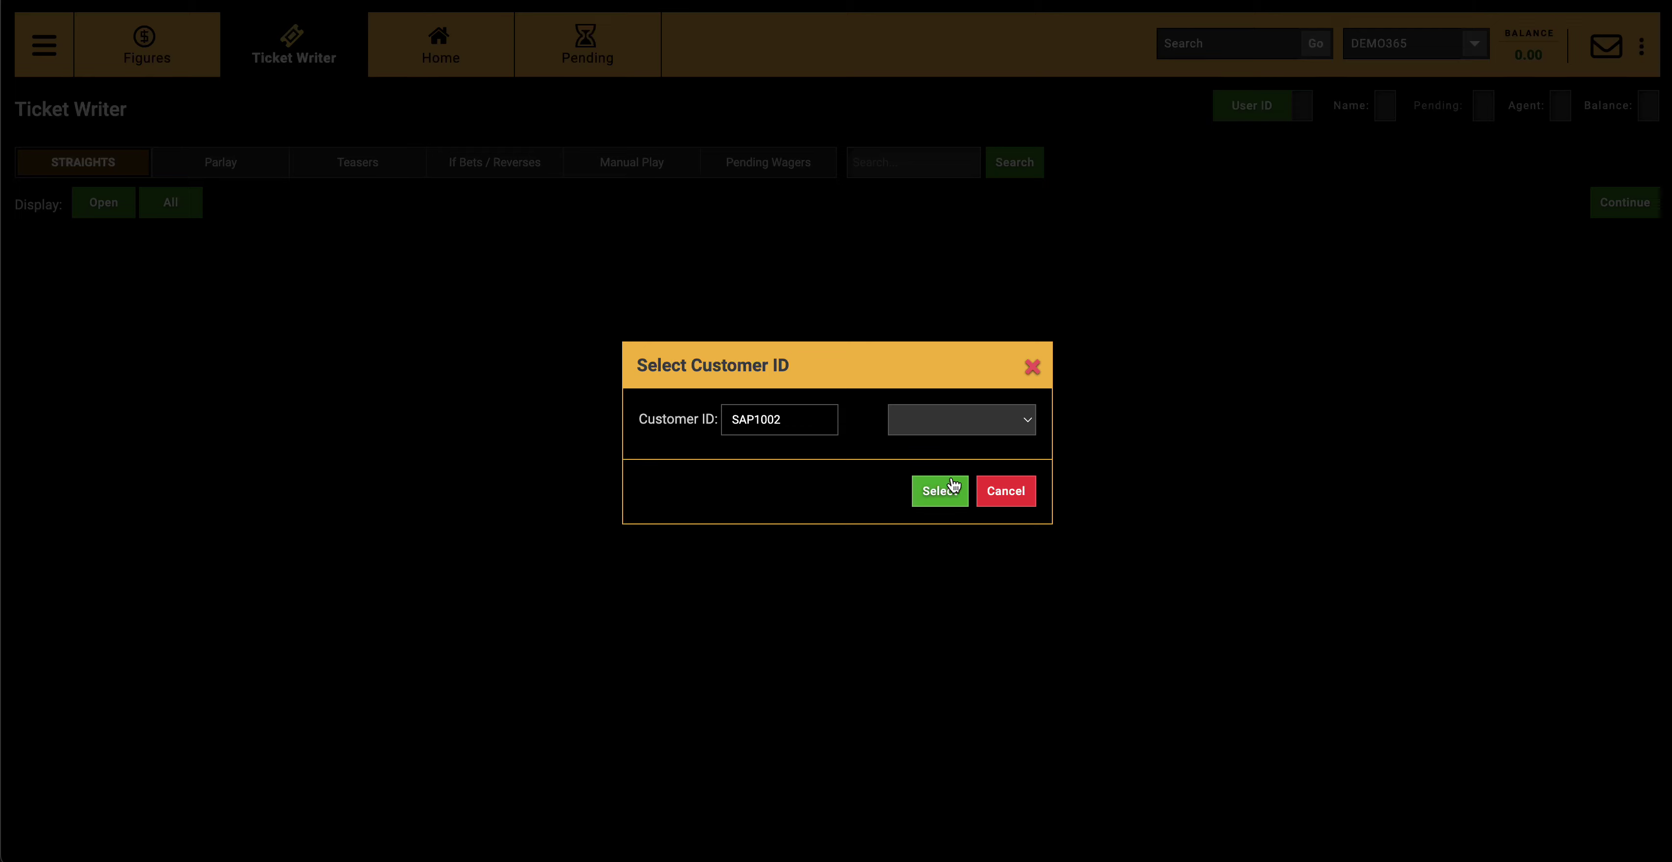
pyautogui.click(1027, 420)
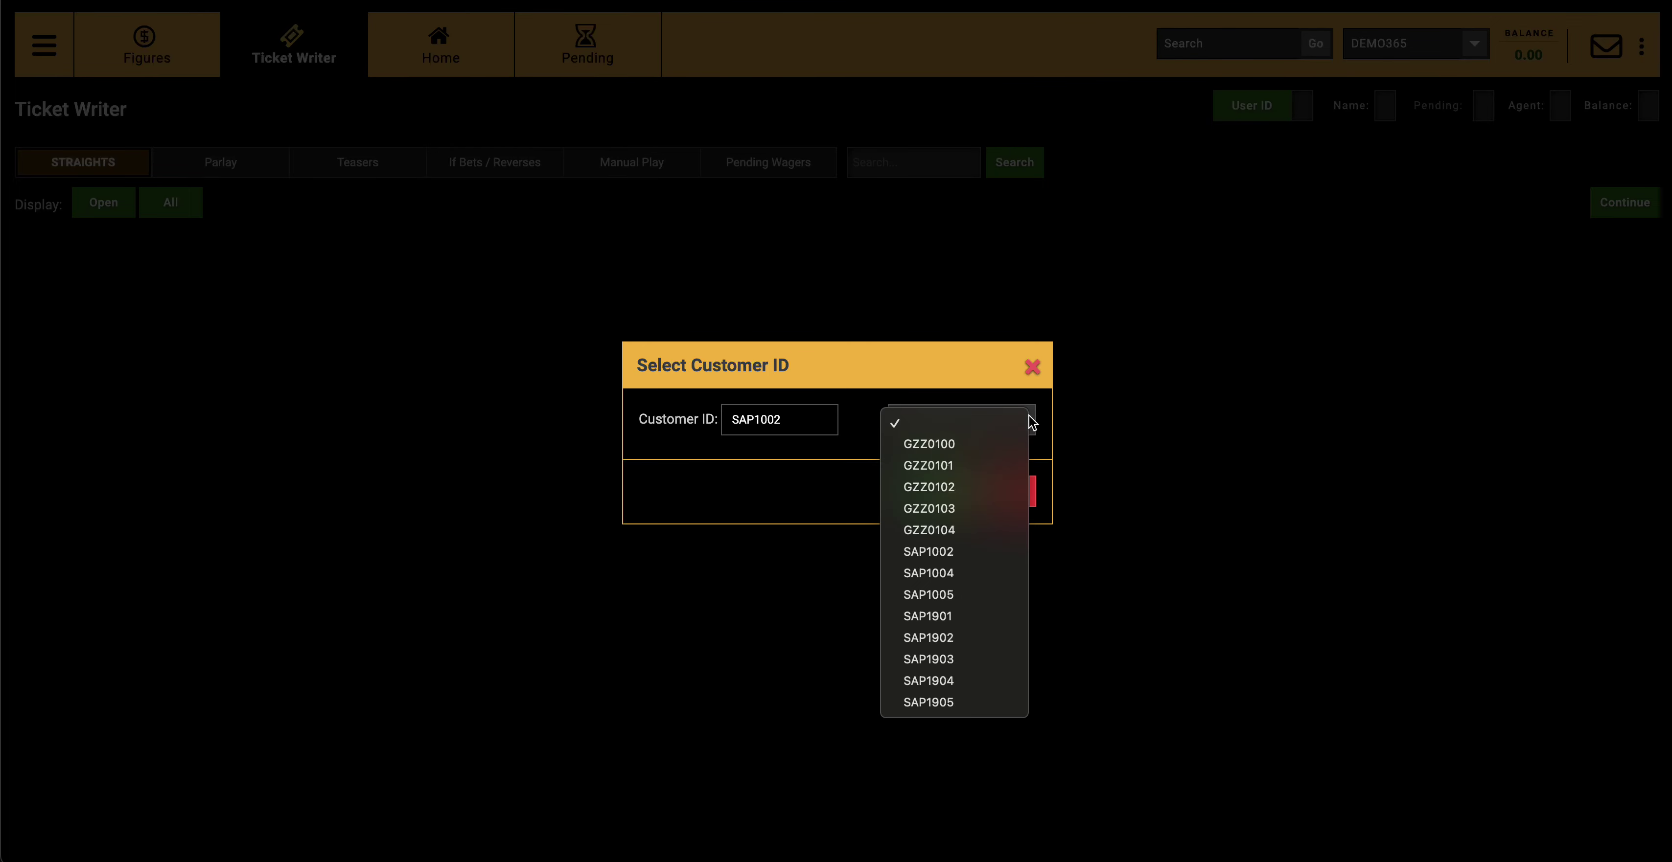
pyautogui.click(957, 362)
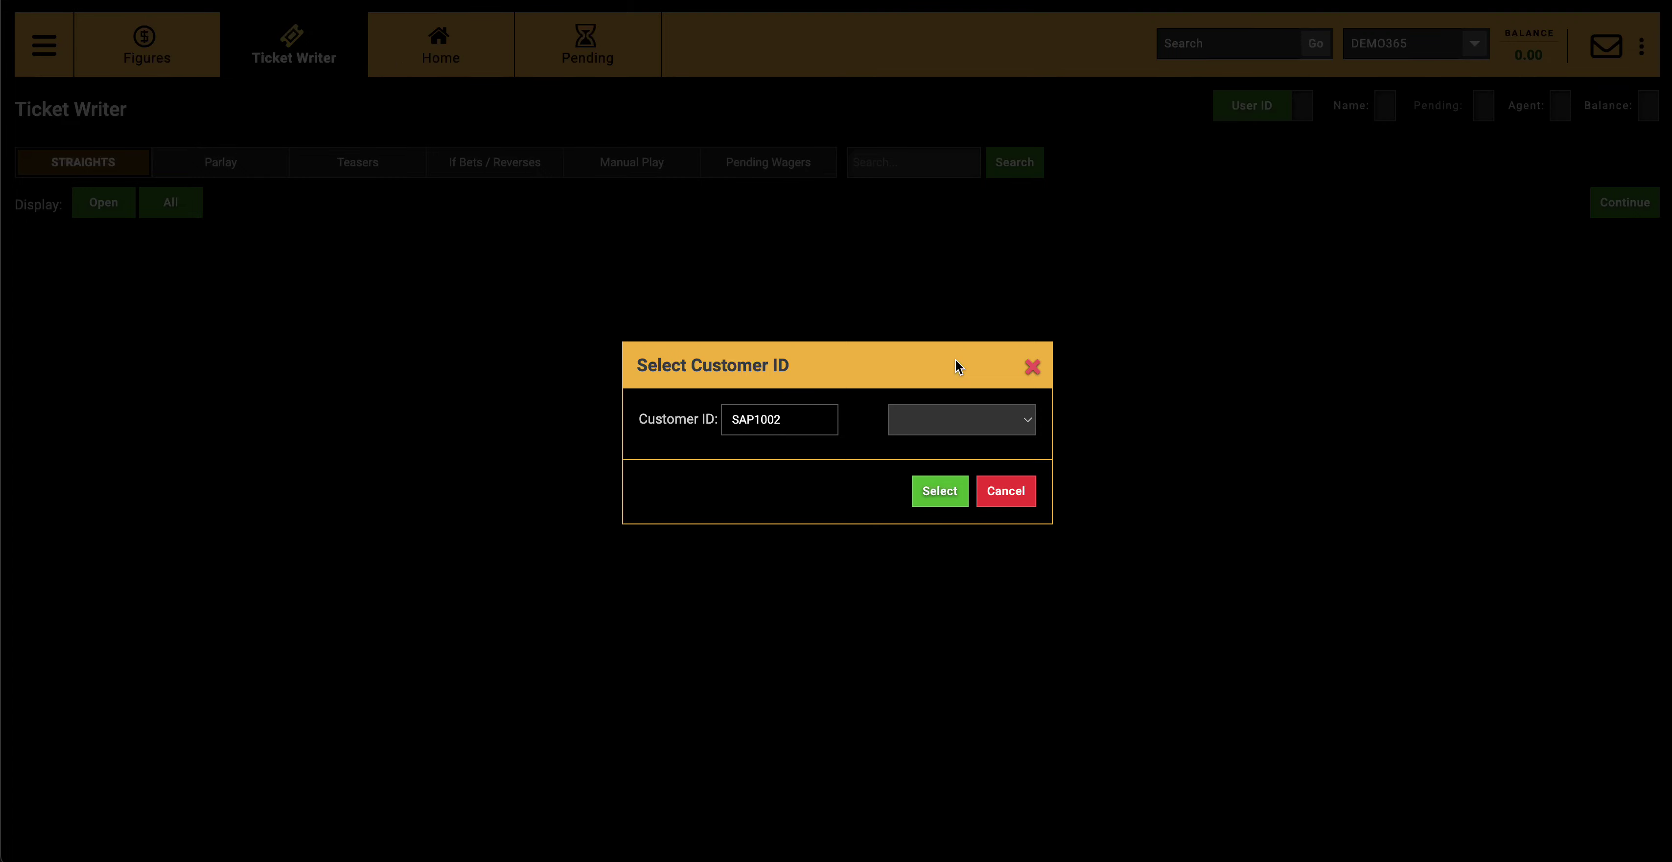
pyautogui.click(937, 497)
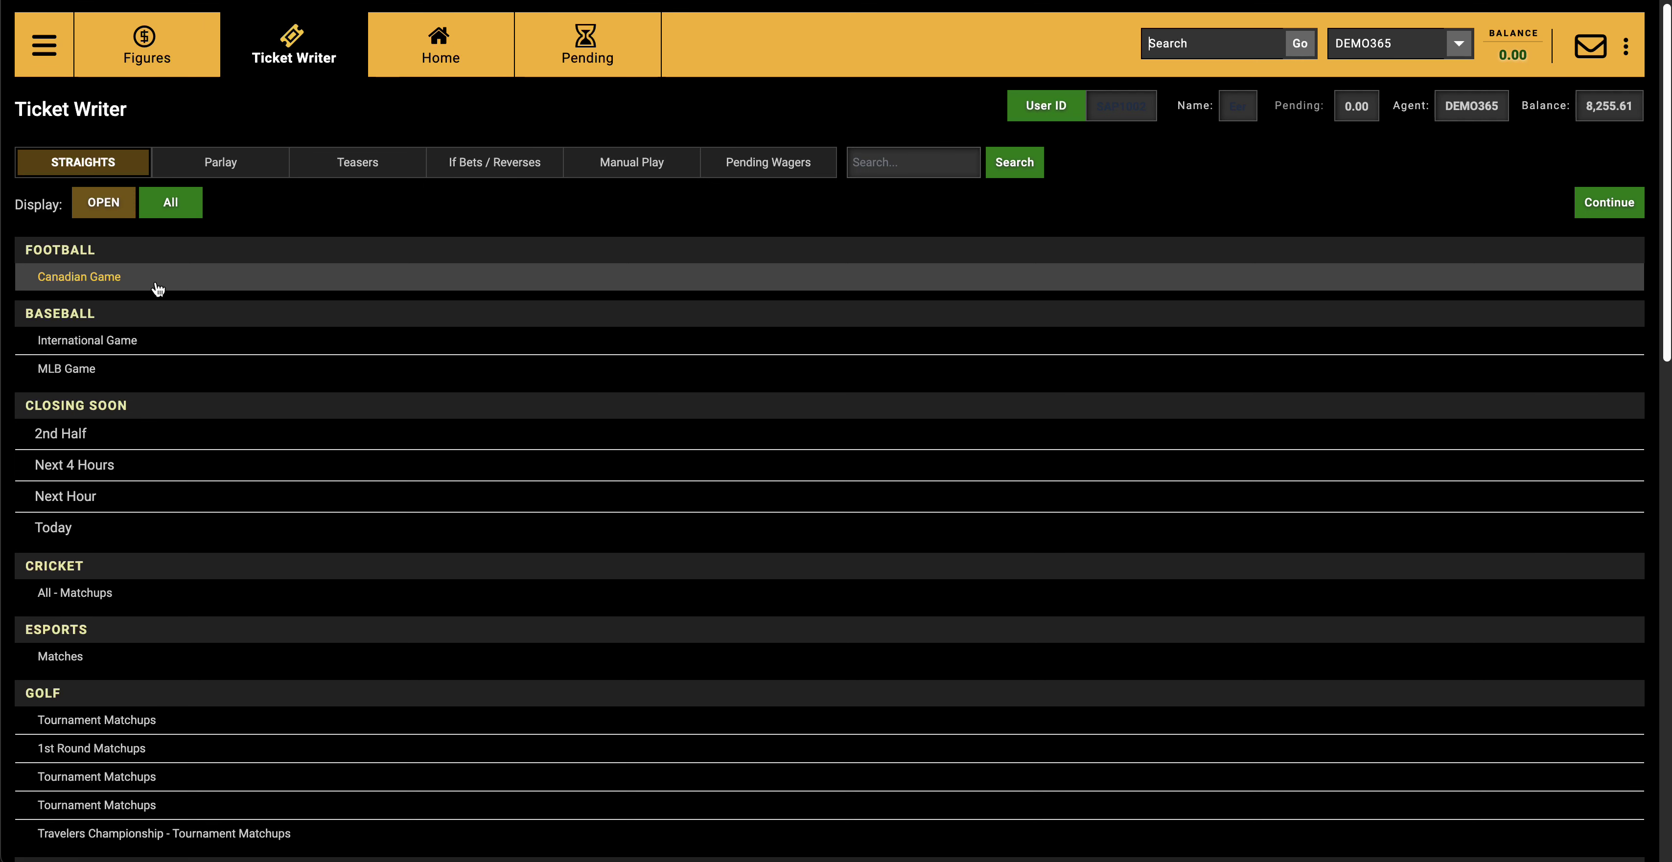
# - Display all straight-bet categories, including closed ones, and look through the sports from football to soccer
pyautogui.click(175, 204)
pyautogui.scroll(-3, 404, 443)
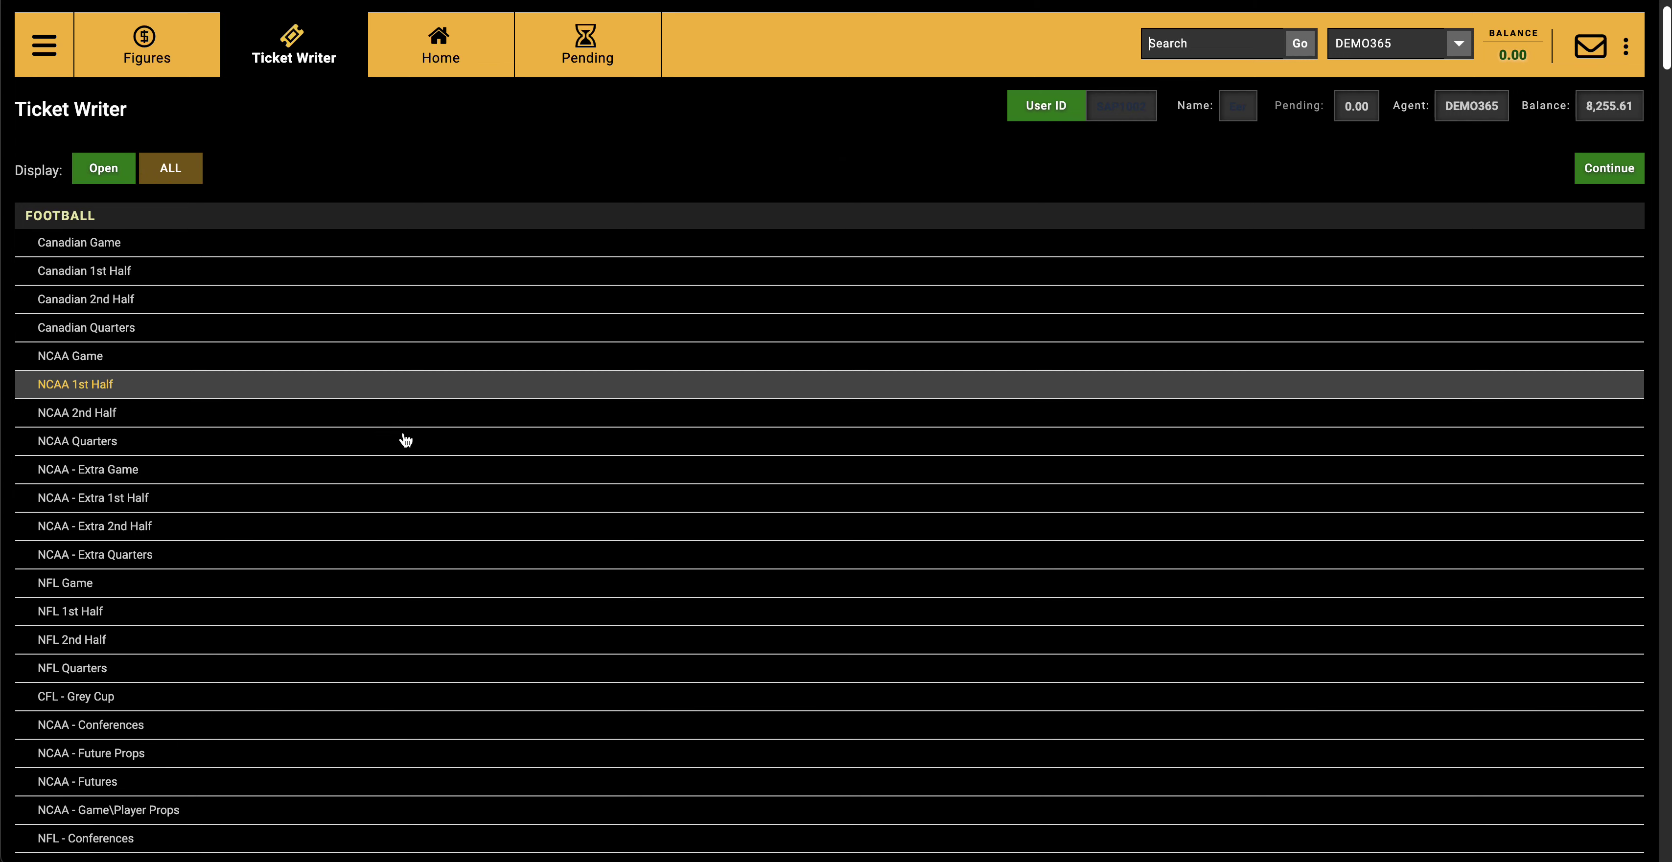
pyautogui.scroll(-10, 404, 441)
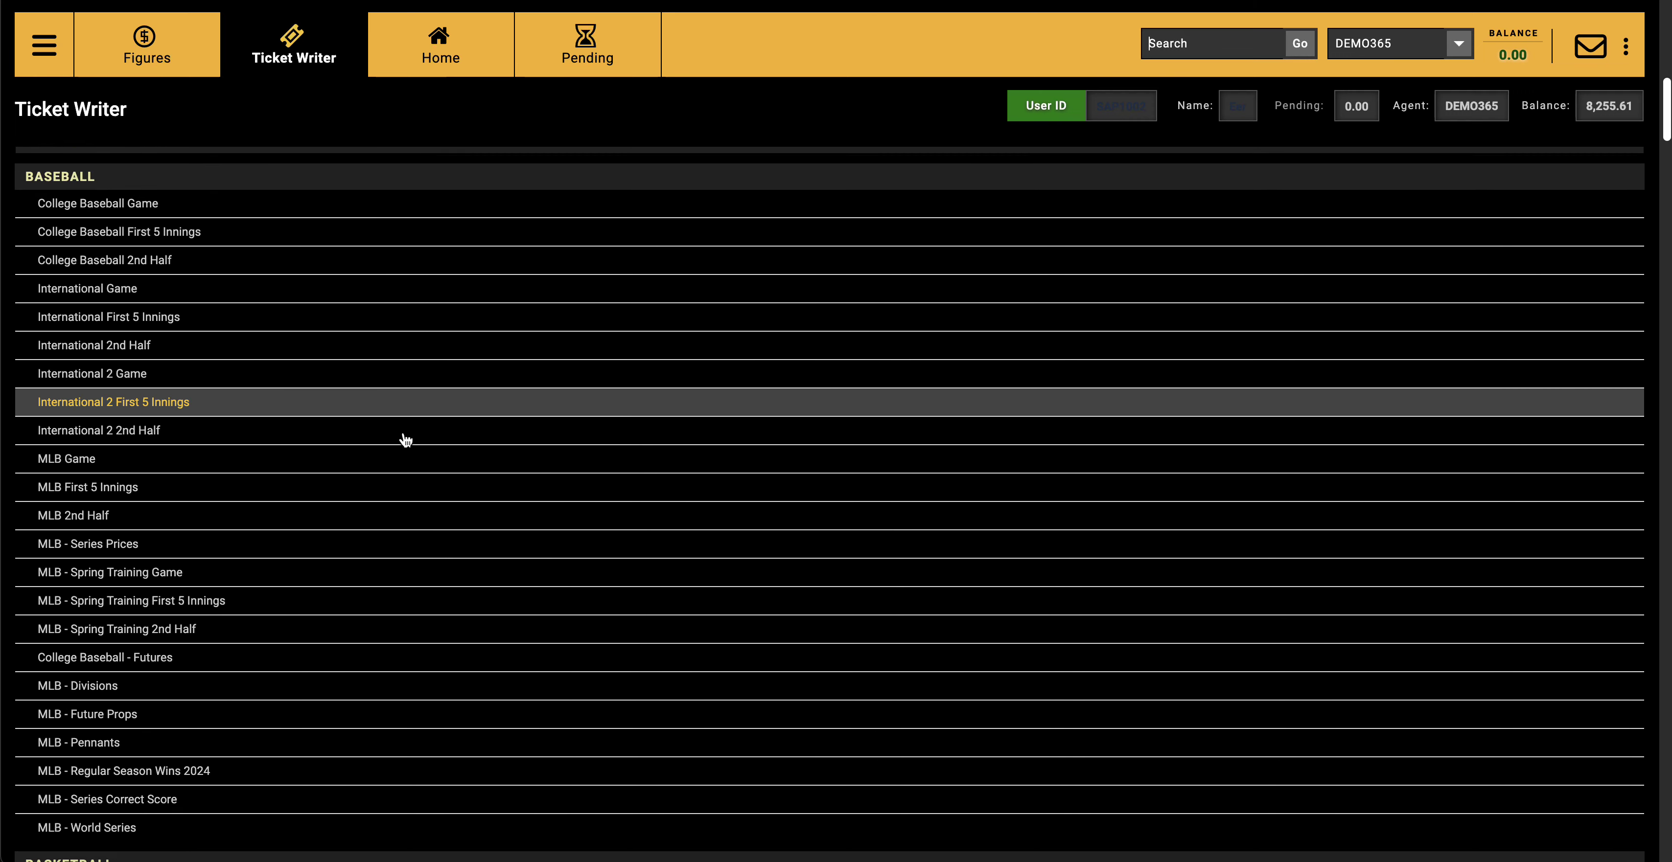
pyautogui.scroll(-8, 406, 440)
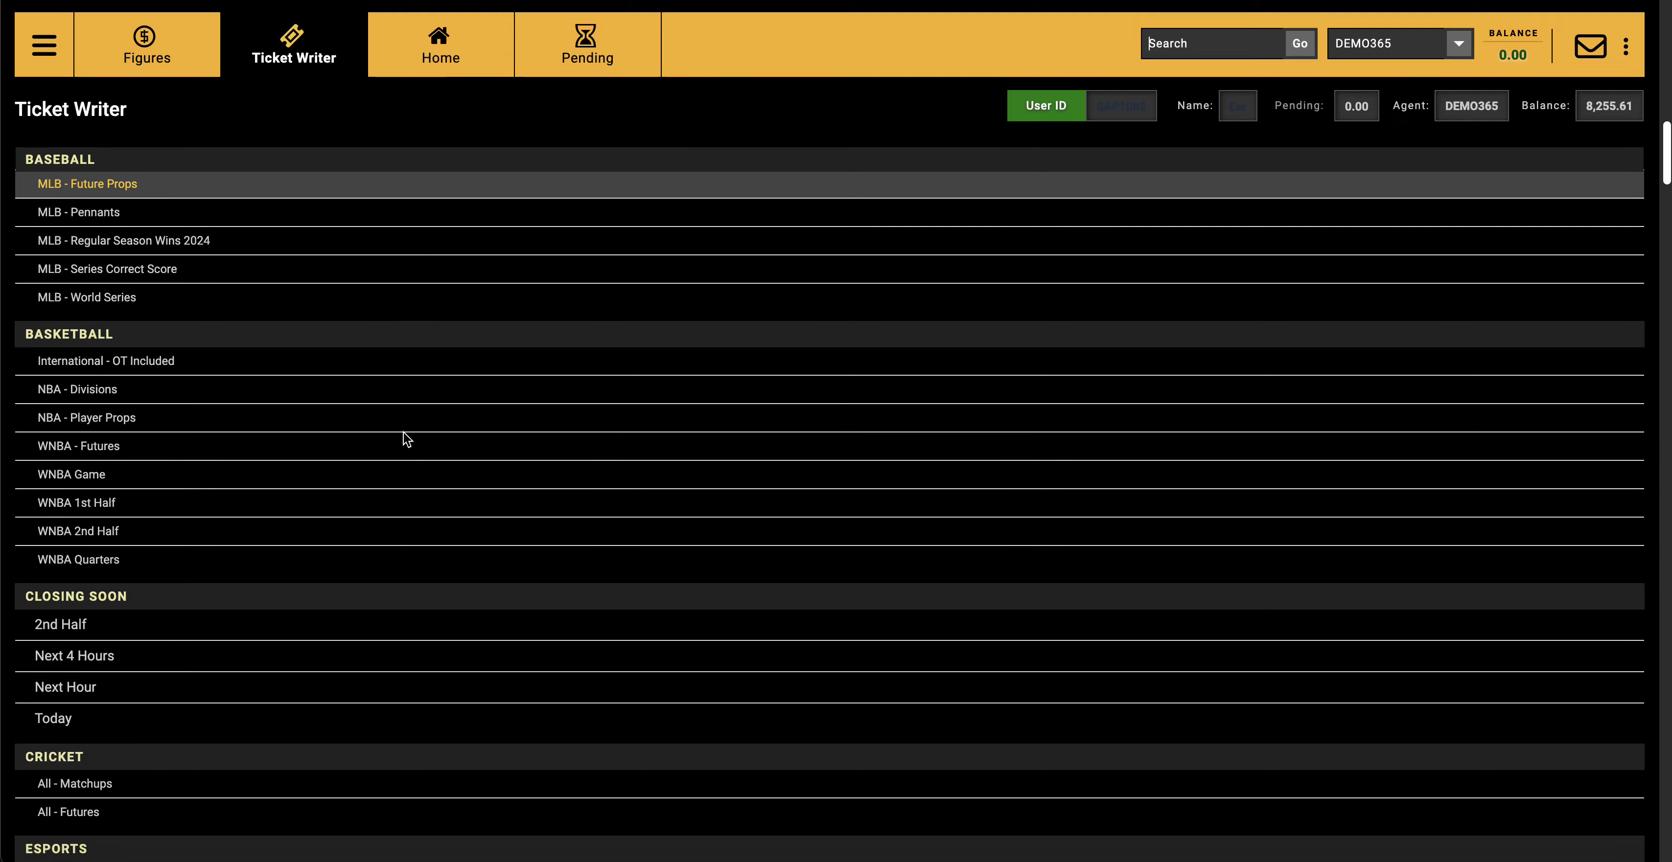
pyautogui.scroll(-10, 406, 441)
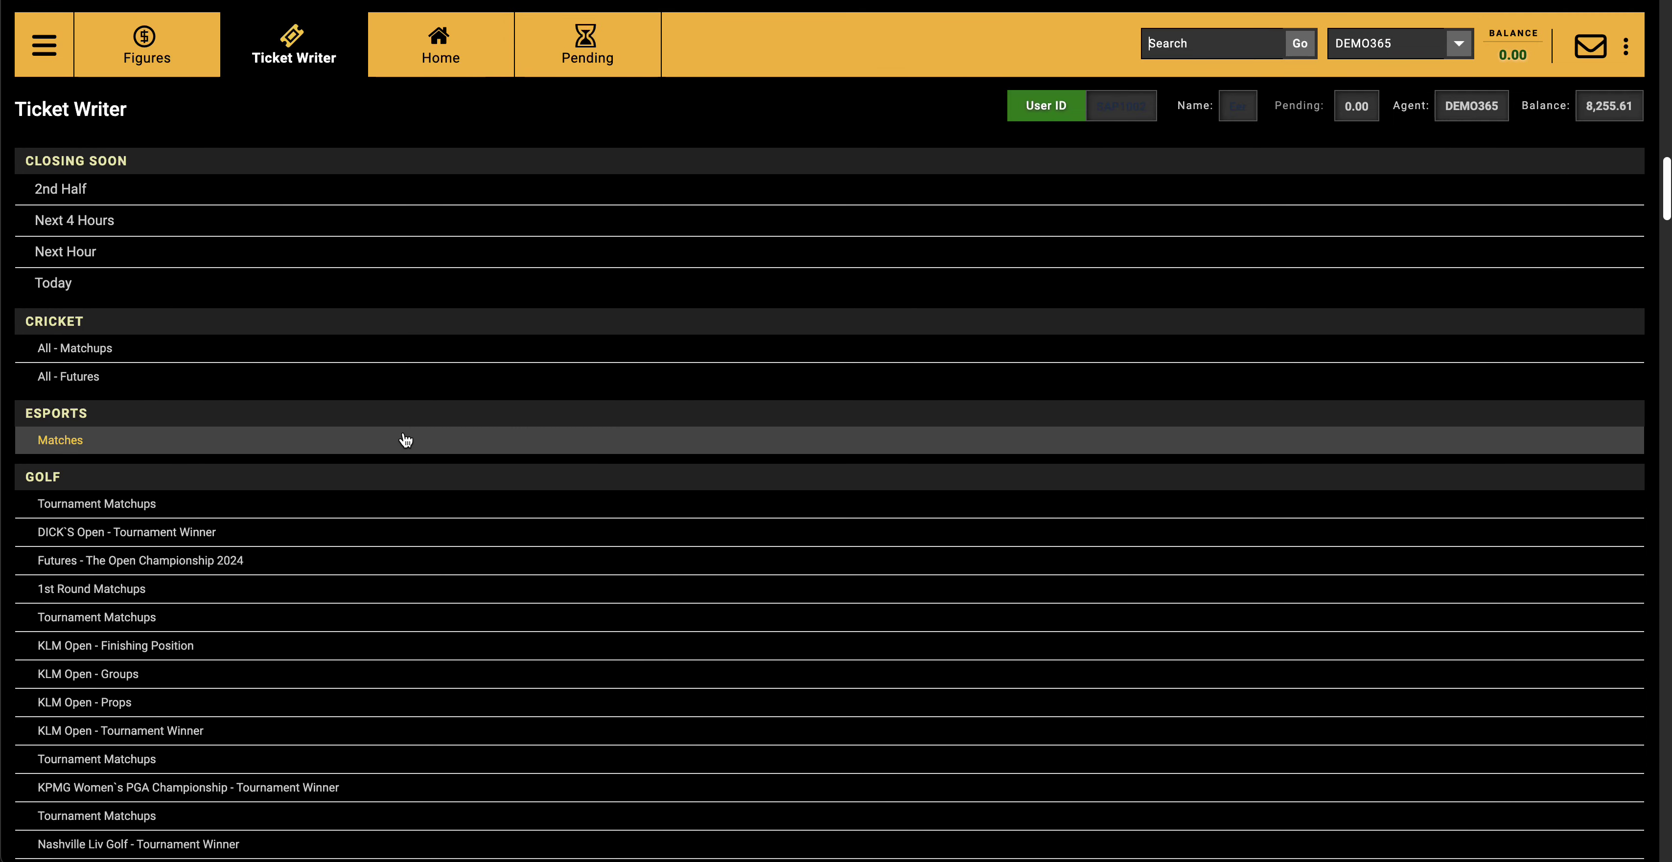
pyautogui.scroll(-8, 406, 440)
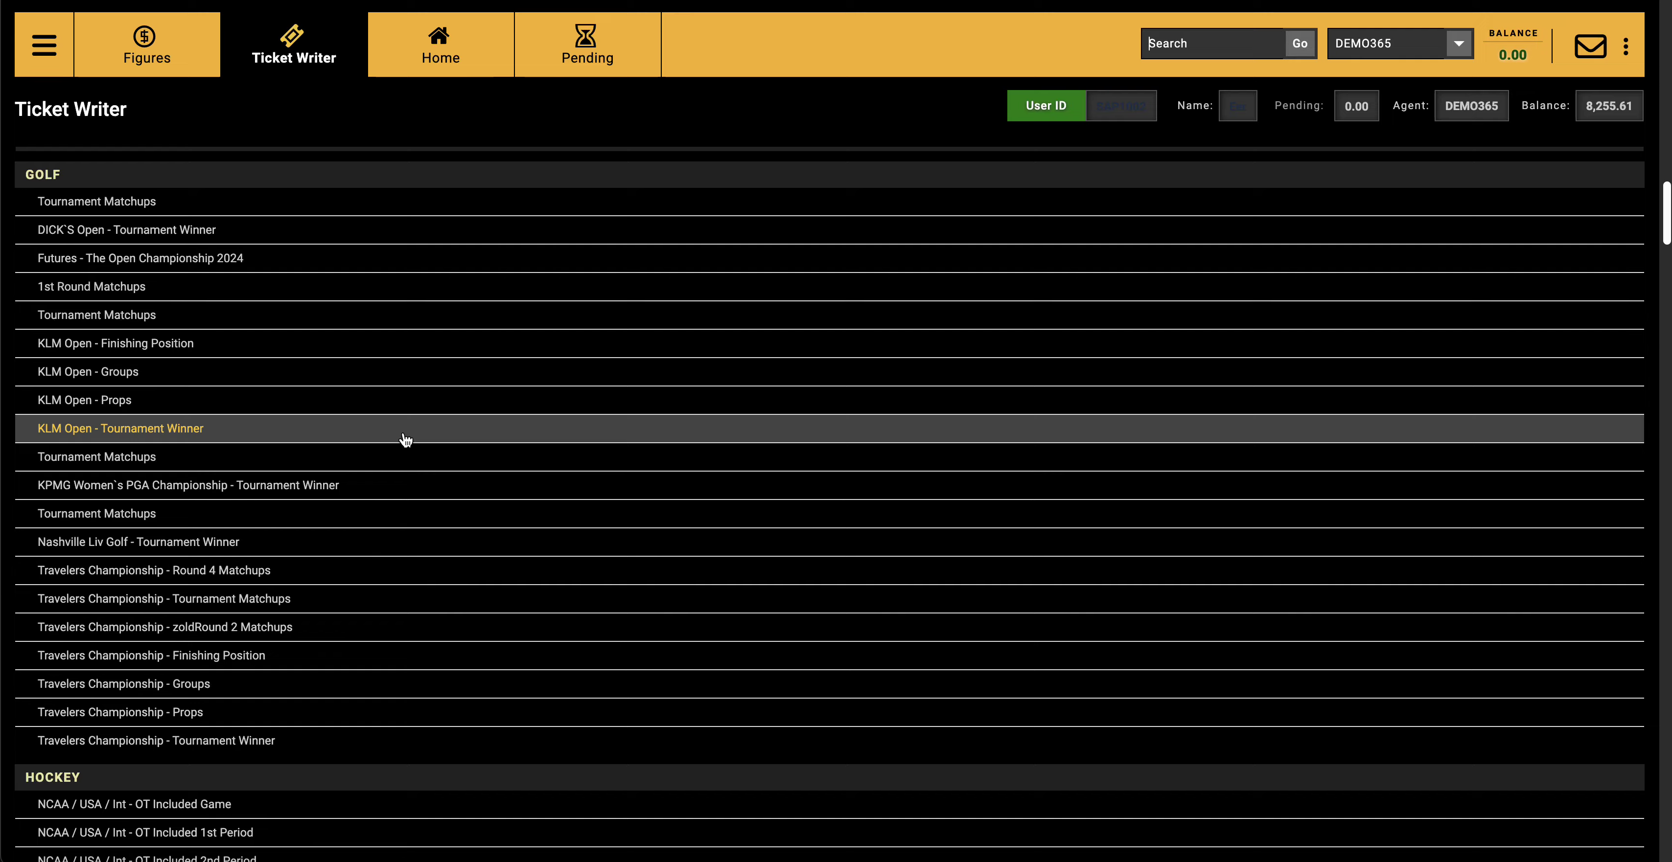
pyautogui.scroll(-8, 406, 441)
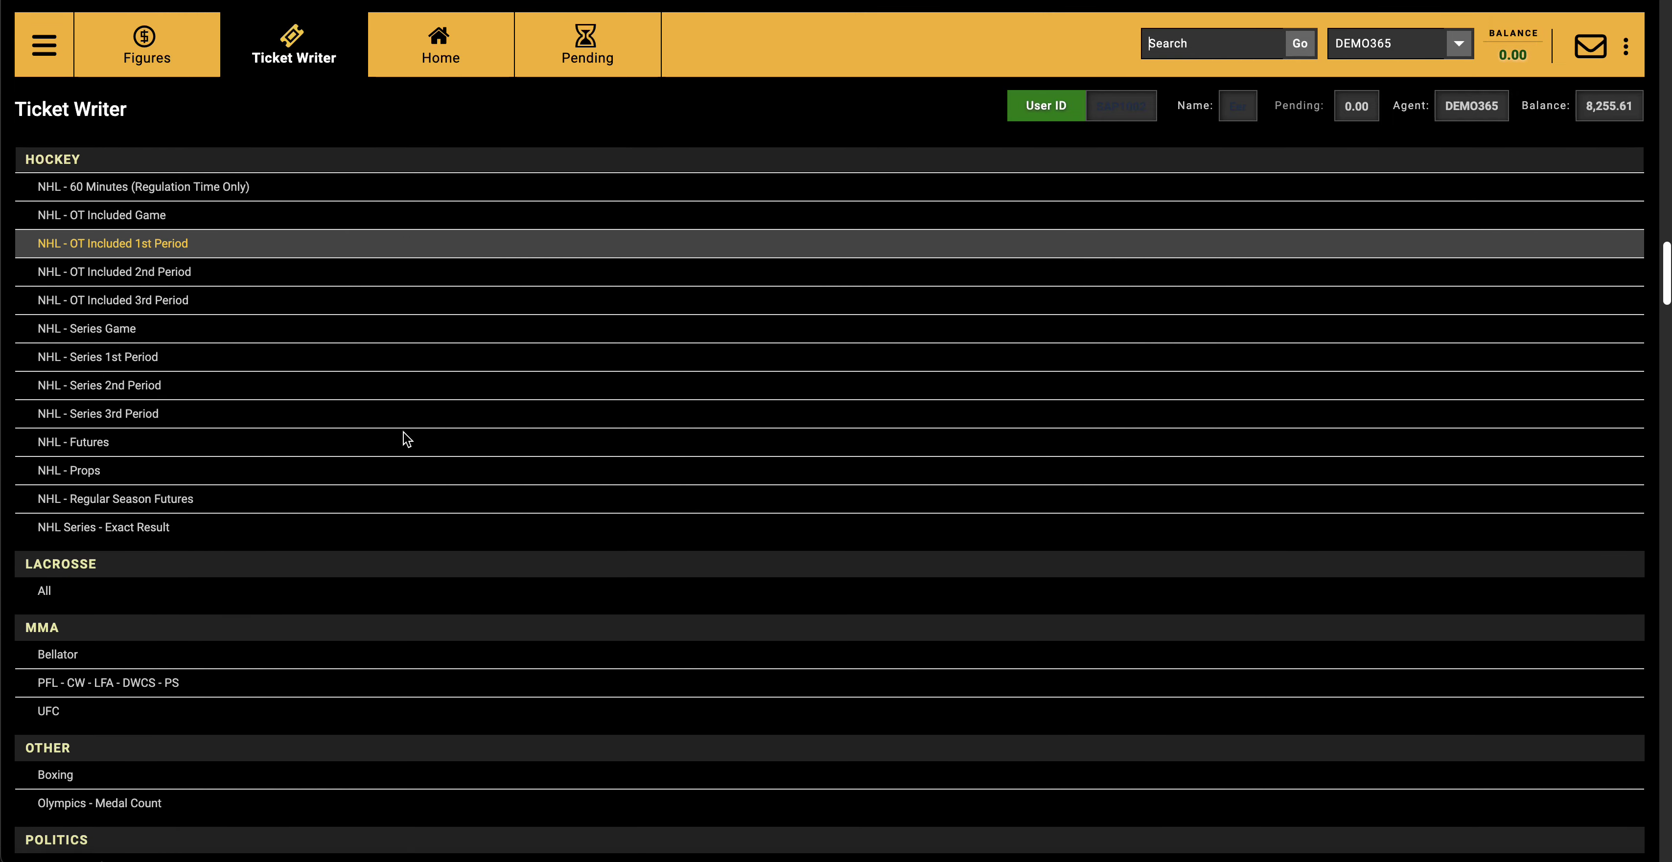
pyautogui.scroll(-5, 406, 440)
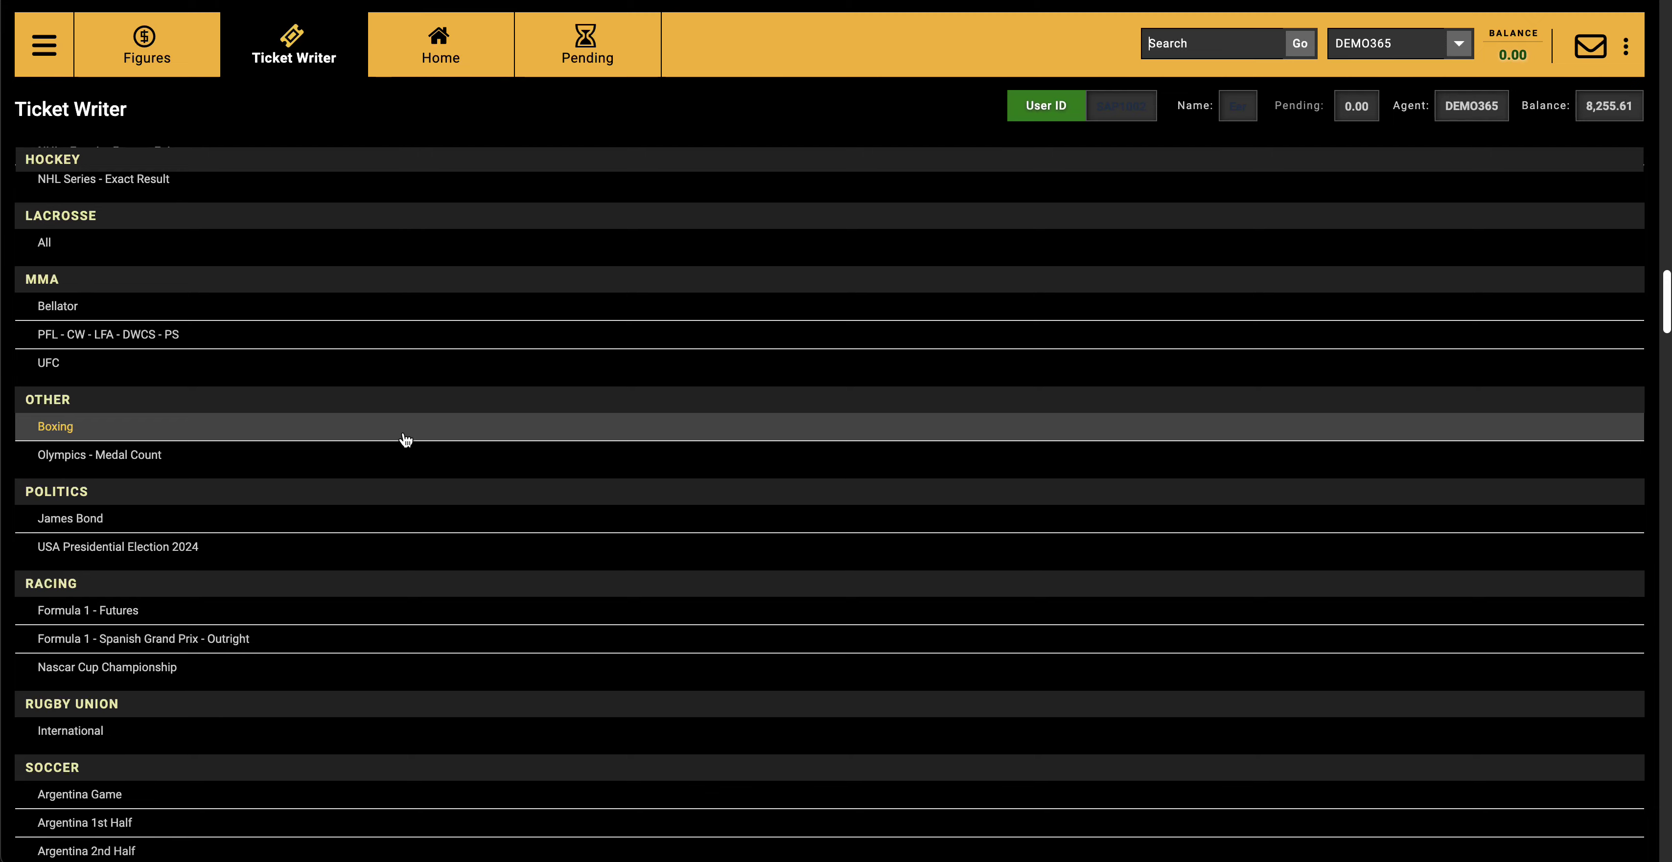
pyautogui.scroll(20, 225, 409)
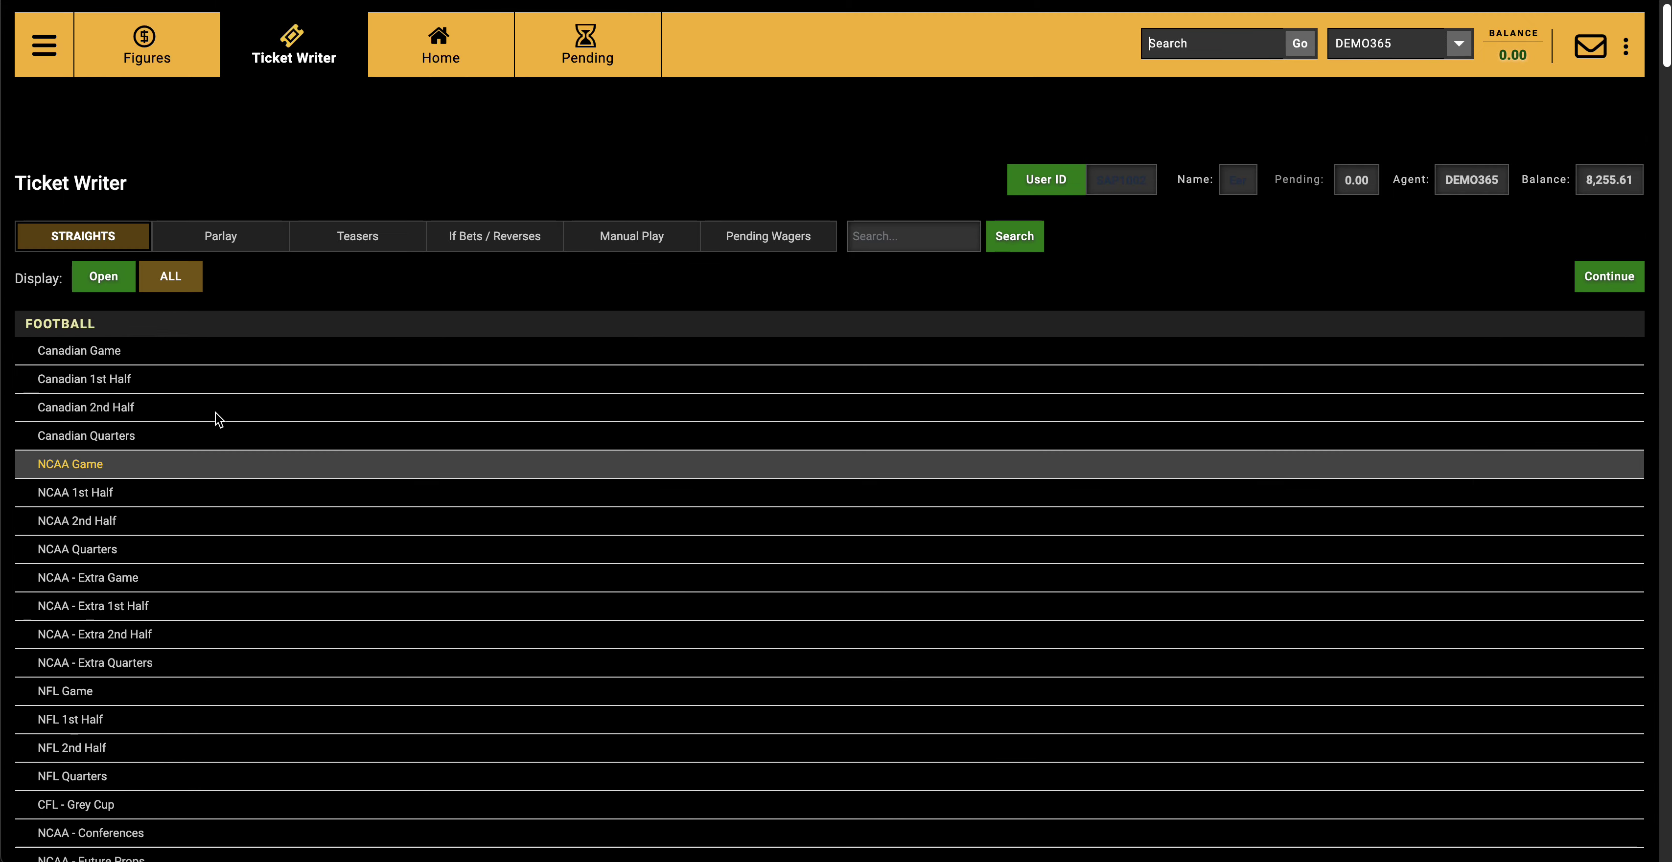
pyautogui.scroll(-2, 215, 413)
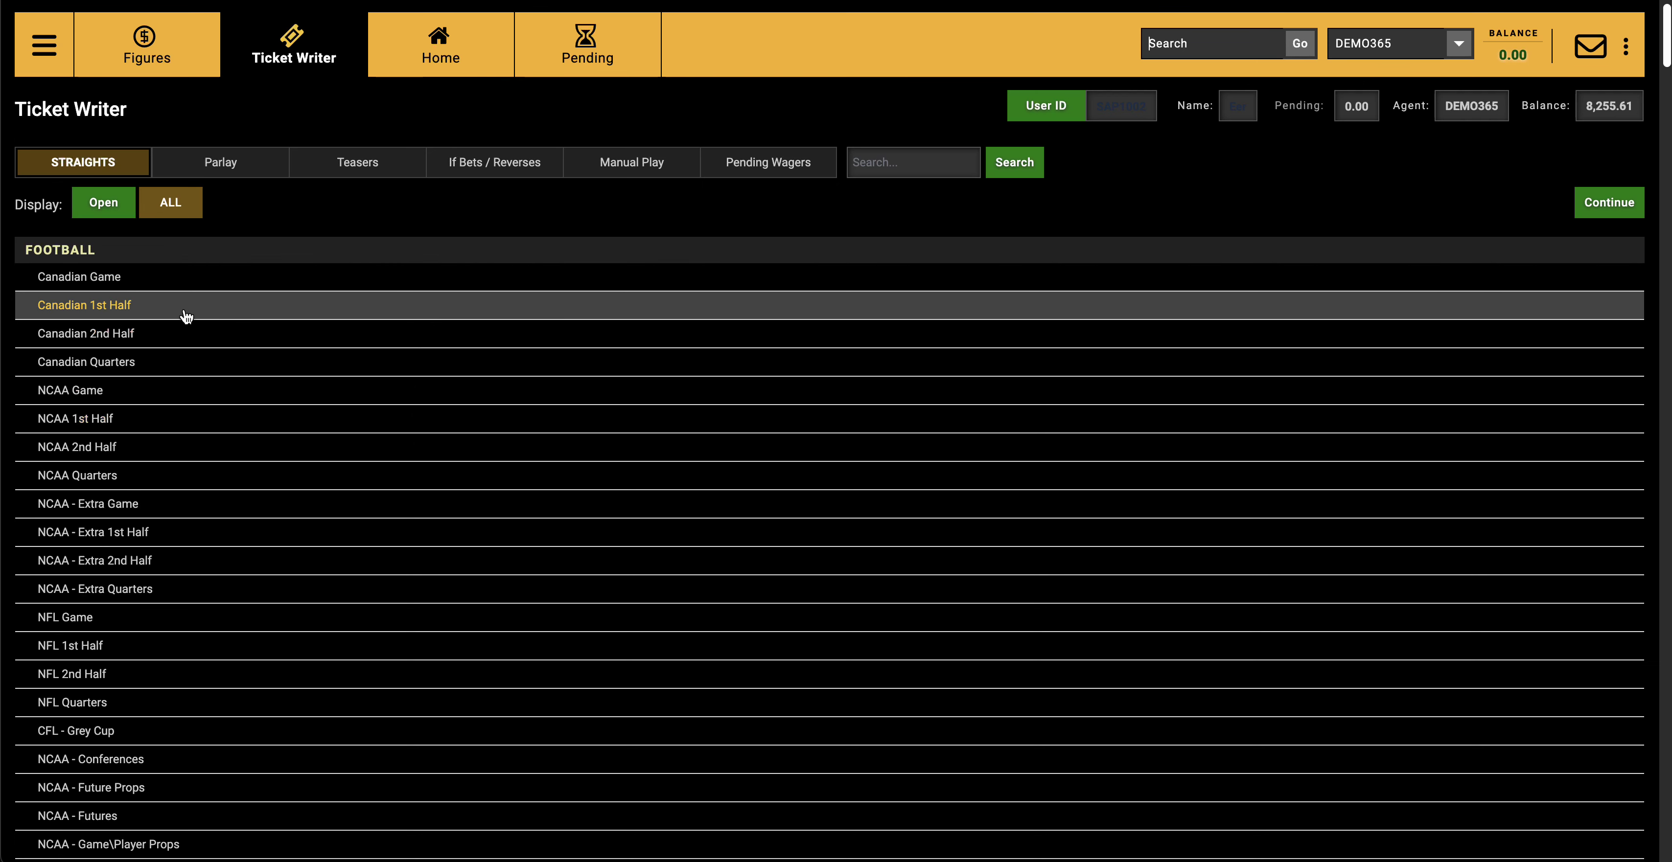
# - Select Canadian 1st Half under football and continue to its betting lines
pyautogui.click(137, 310)
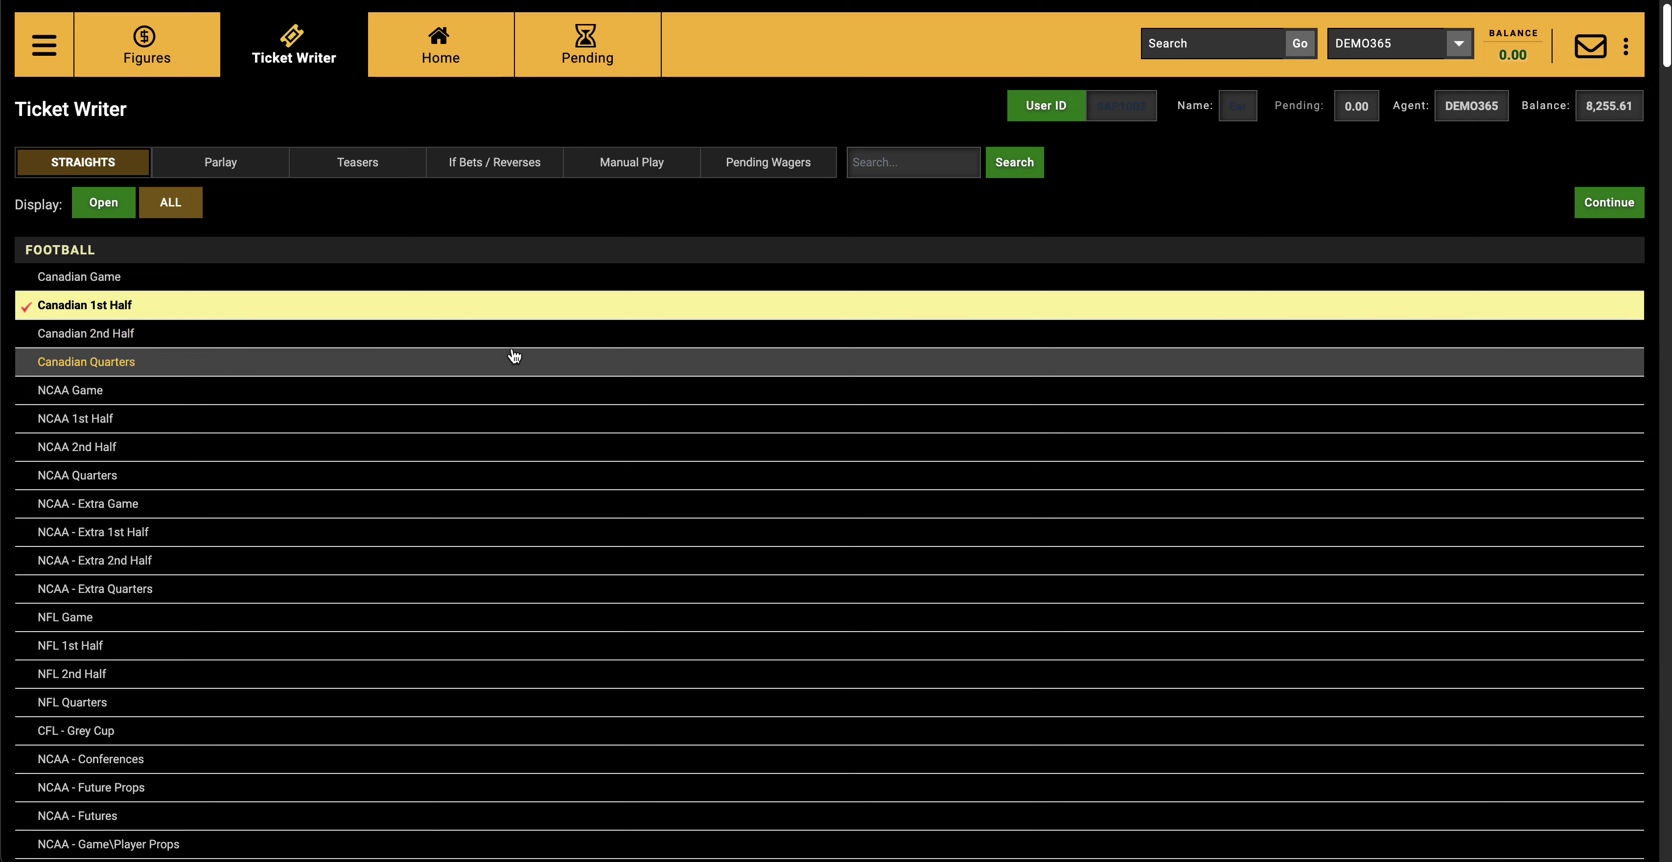
pyautogui.click(1601, 203)
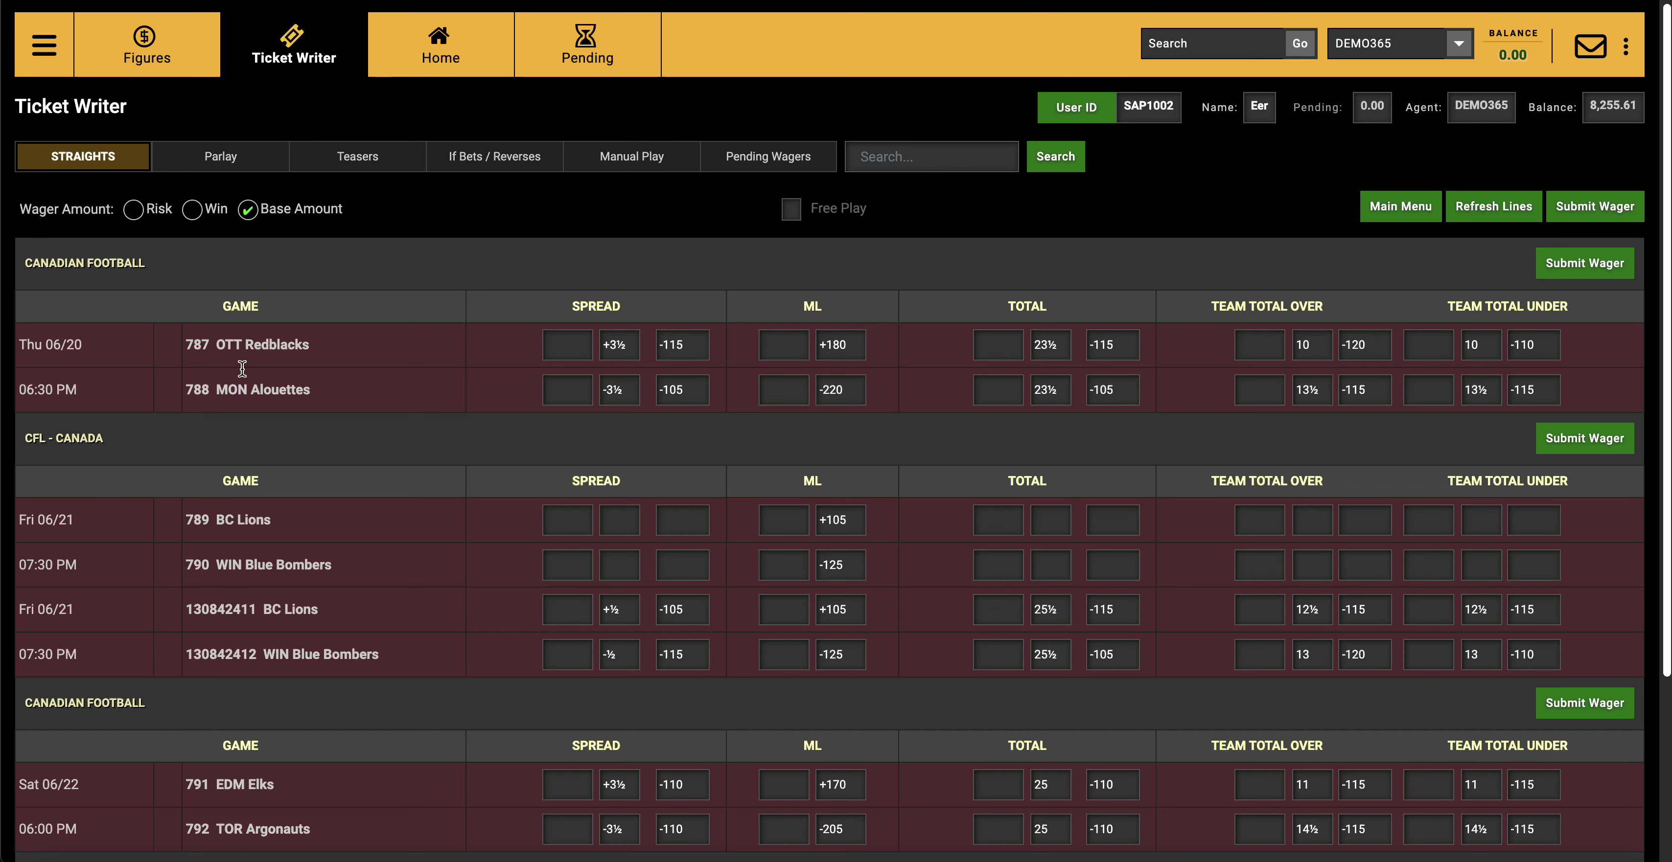
# - Enter a 100 wager on the MON Alouettes 1st-half spread, bring it up for review, and cancel it
pyautogui.click(557, 392)
pyautogui.write('100')
pyautogui.click(1570, 268)
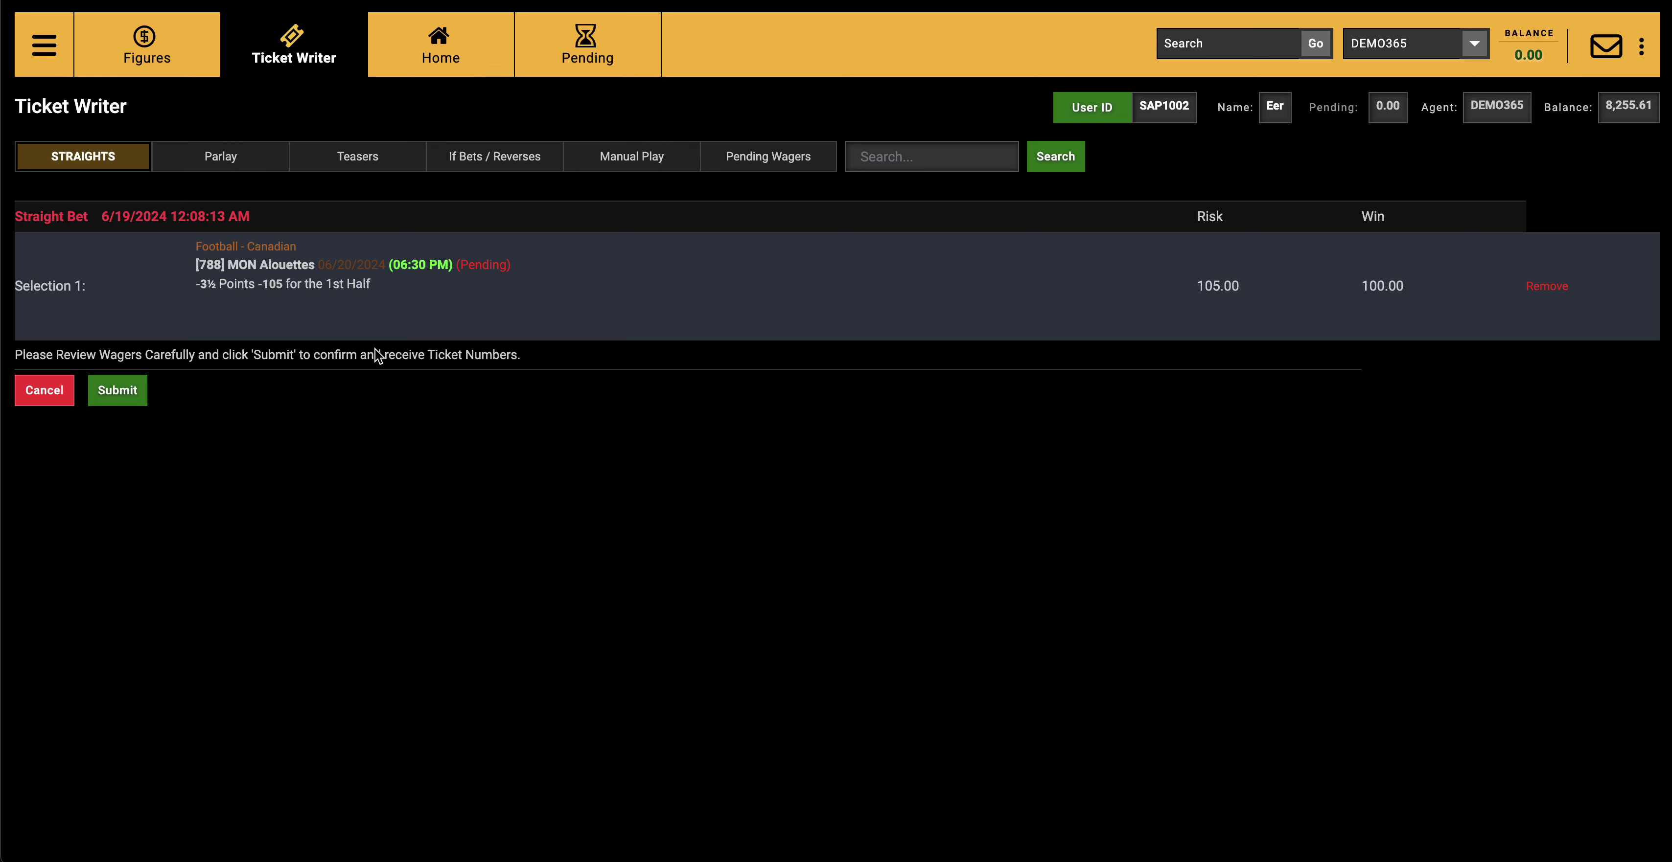
pyautogui.click(44, 389)
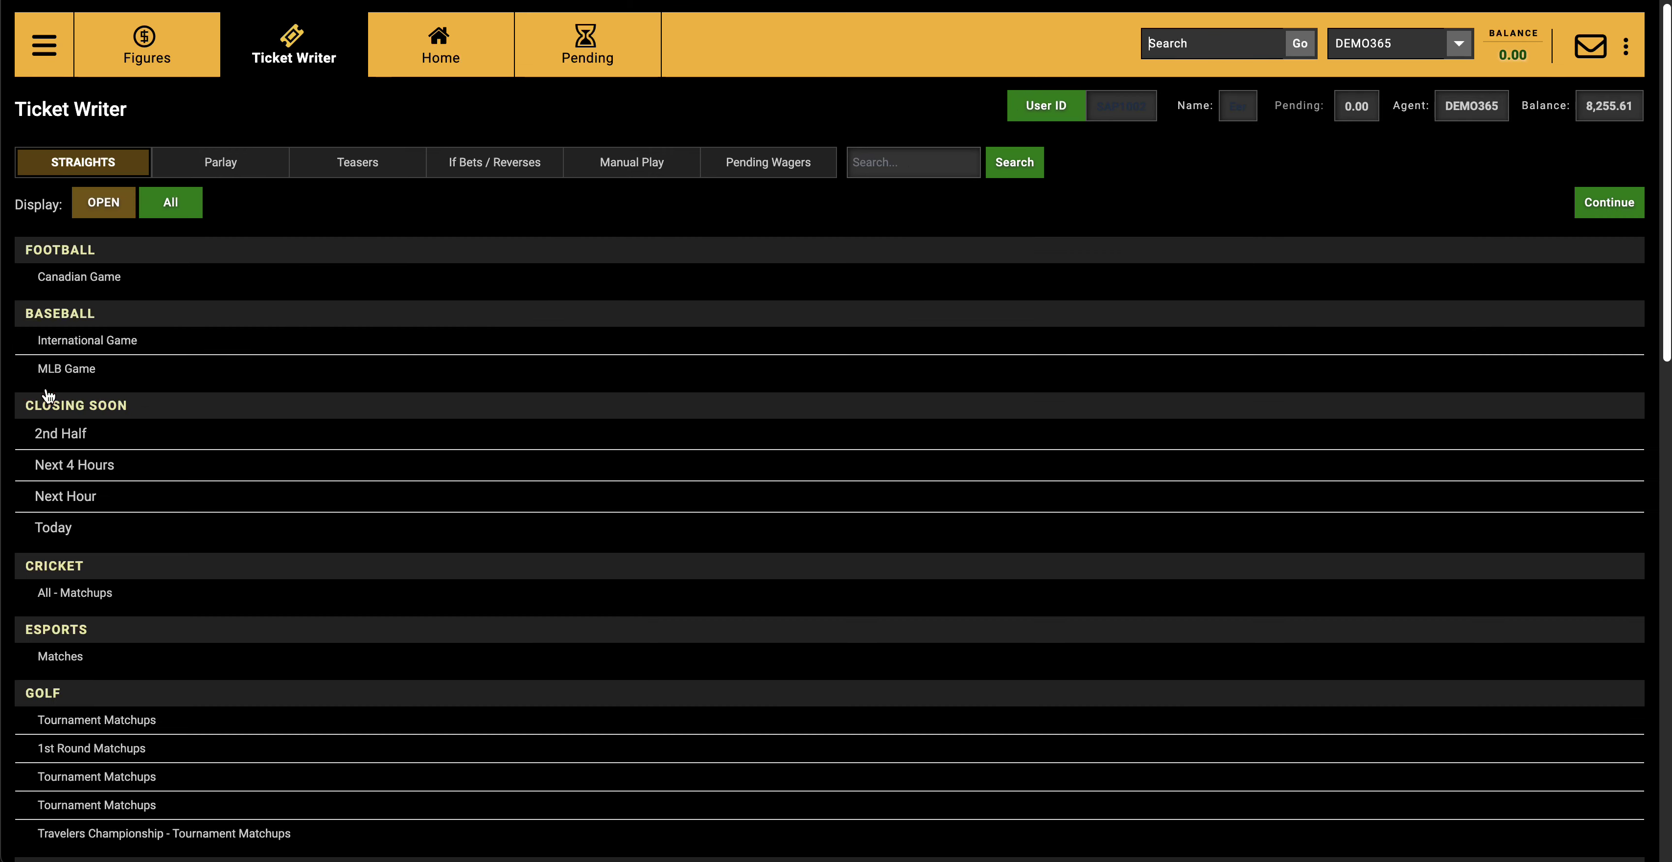
# - Select Canadian Game under football and continue to its betting lines
pyautogui.click(104, 287)
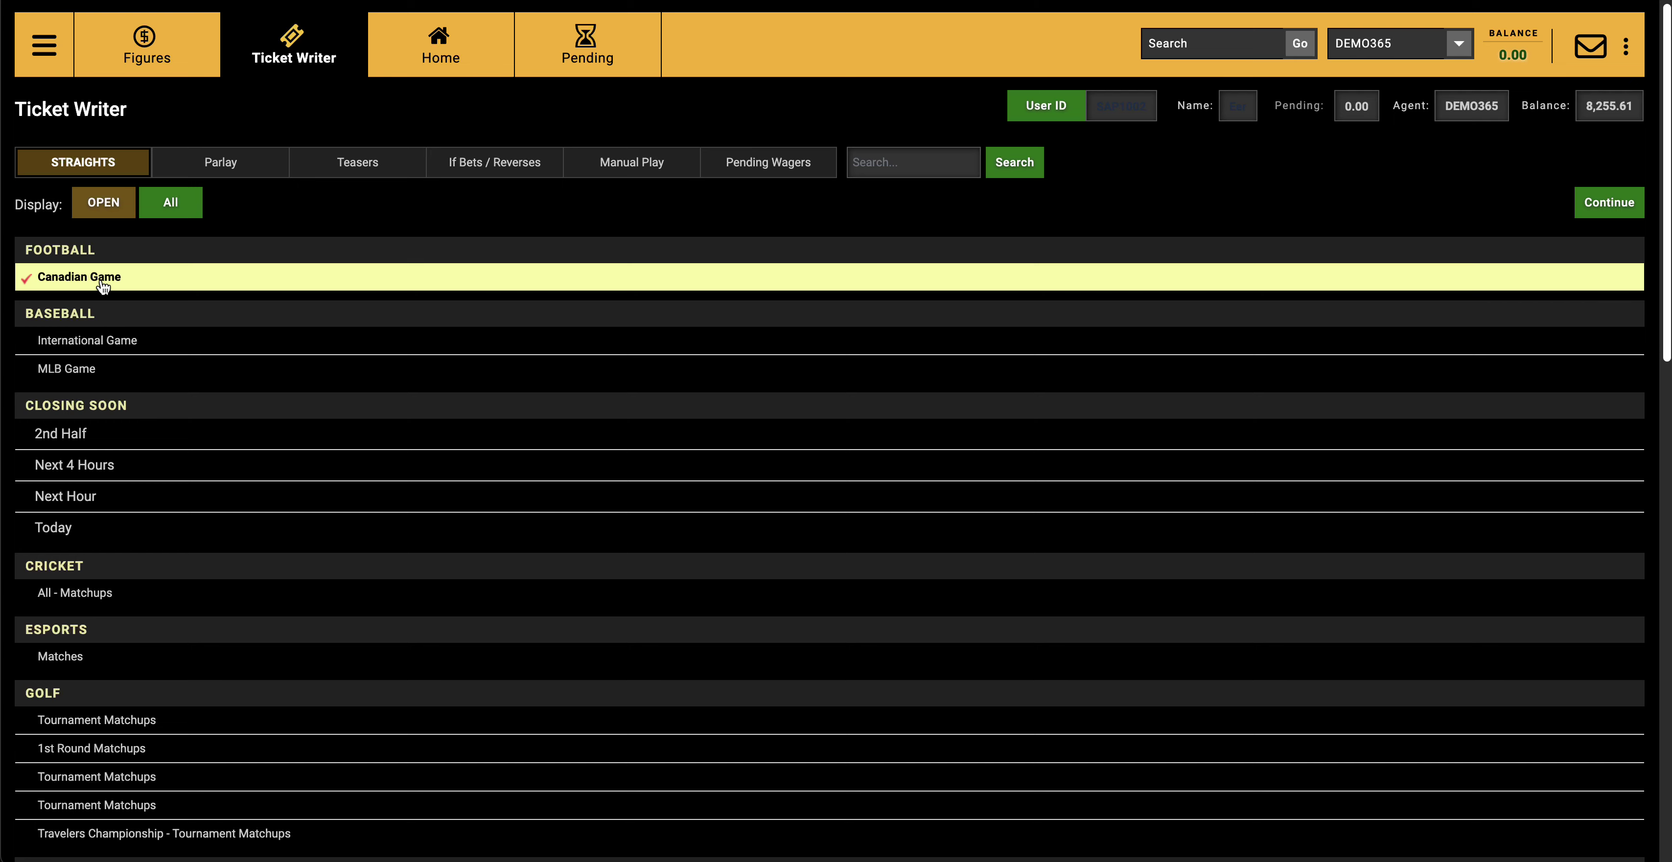
pyautogui.click(1604, 206)
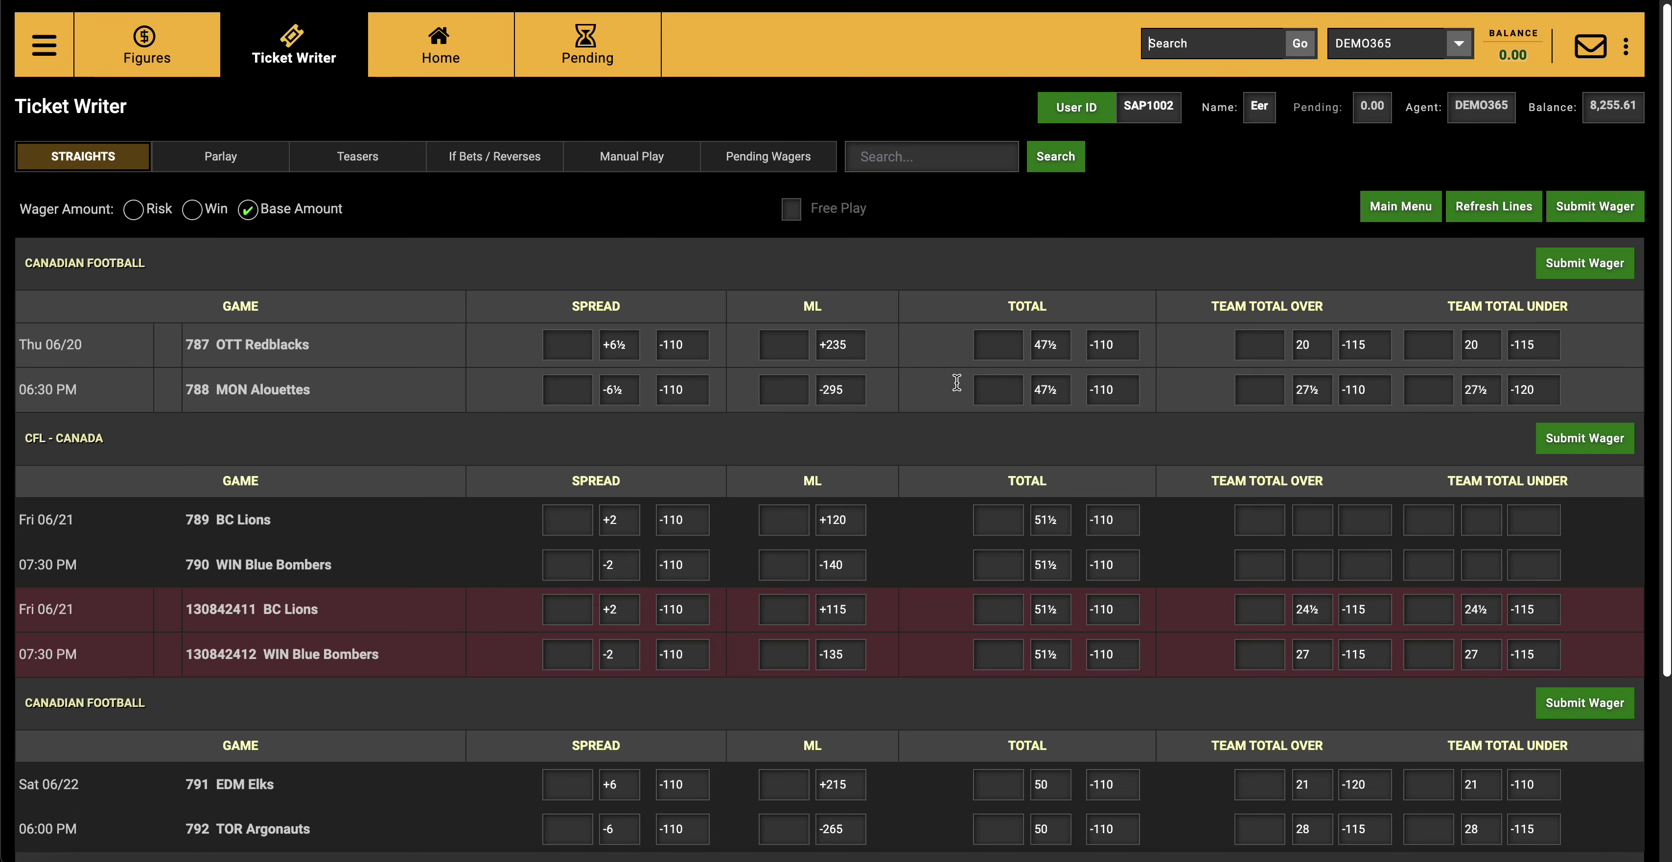
# - Try to submit a 100 wager on the MON Alouettes spread with the points entered as -7.00, and return to the betting lines
pyautogui.moveTo(634, 390); pyautogui.dragTo(592, 391)
pyautogui.write('-7.00')
pyautogui.click(551, 391)
pyautogui.write('100')
pyautogui.click(1559, 273)
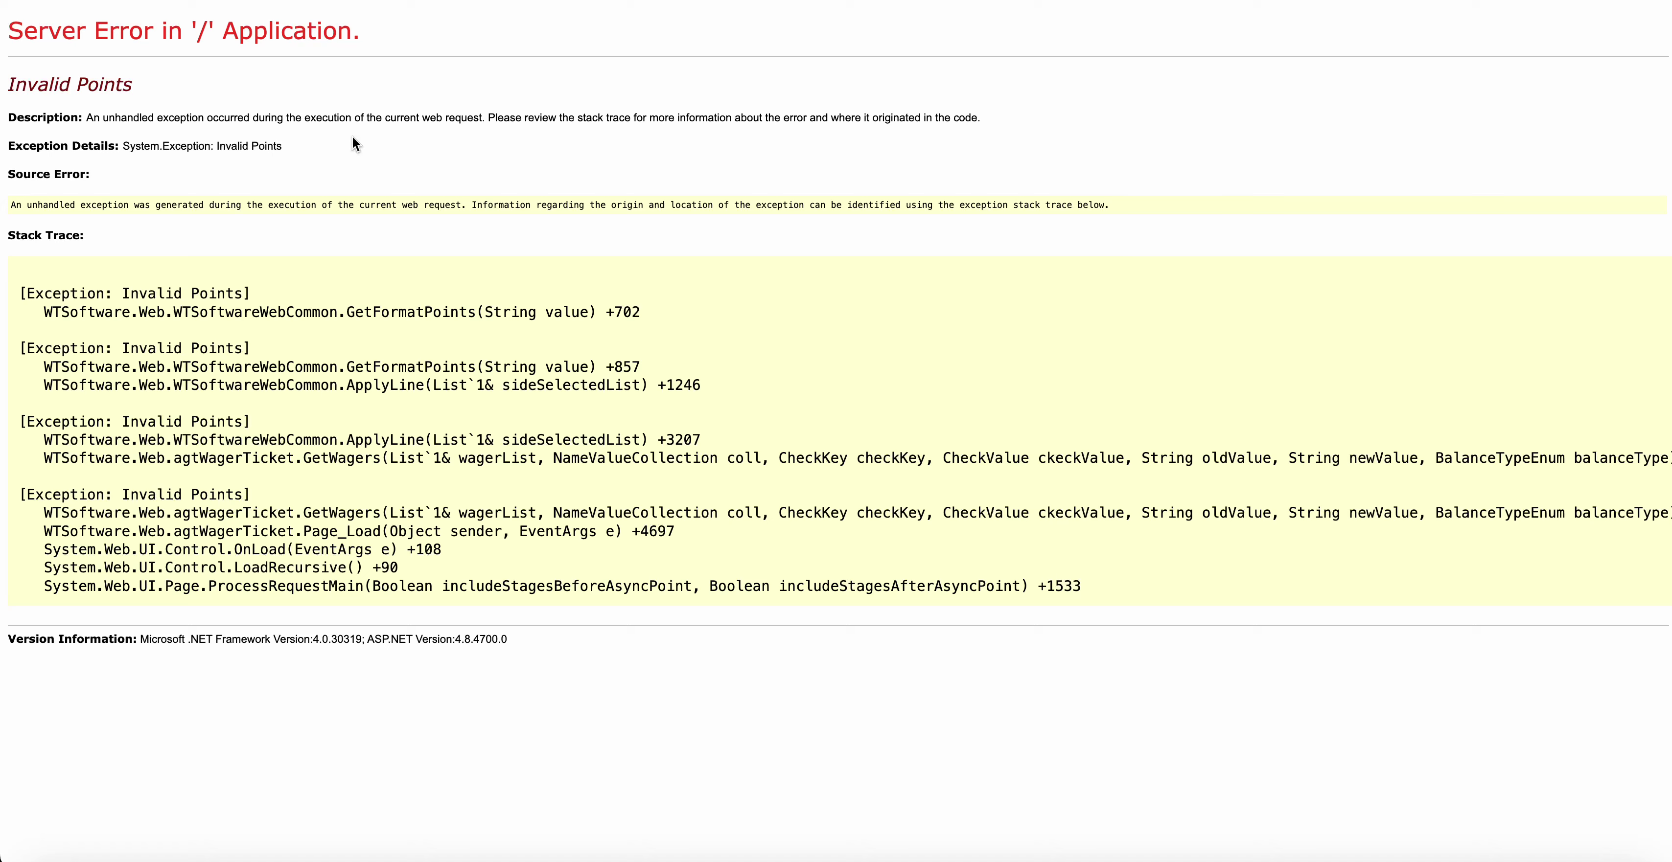
pyautogui.press('super+bracketleft')
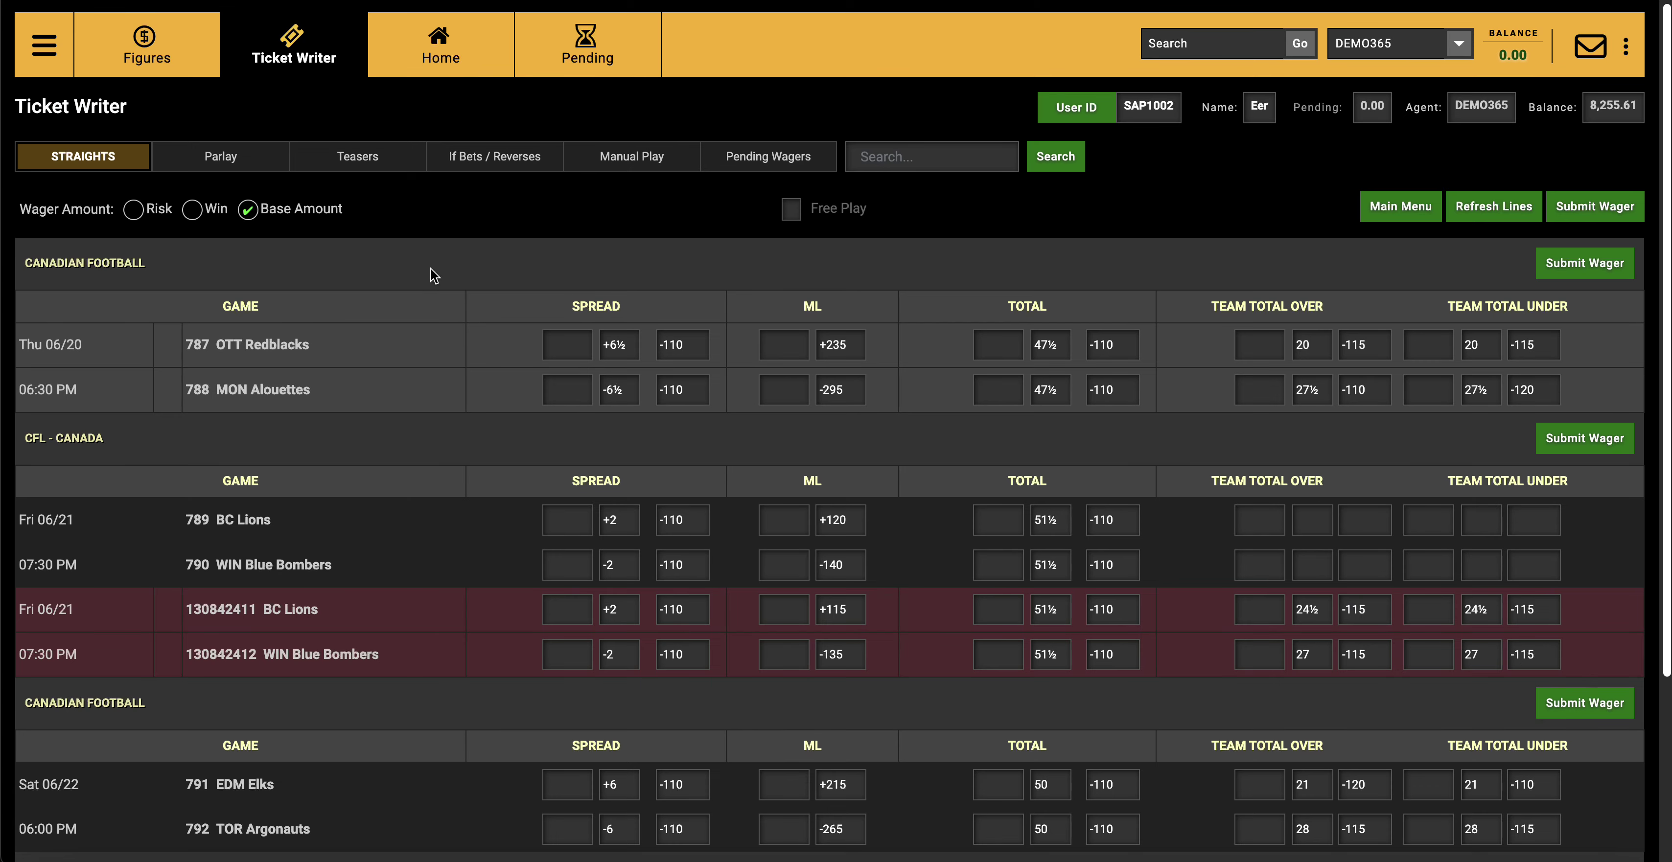
# - Set the MON Alouettes spread points to -7, enter a 100 wager on it, and submit the wager for review
pyautogui.click(627, 391)
pyautogui.press('BackSpace')
pyautogui.press('BackSpace')
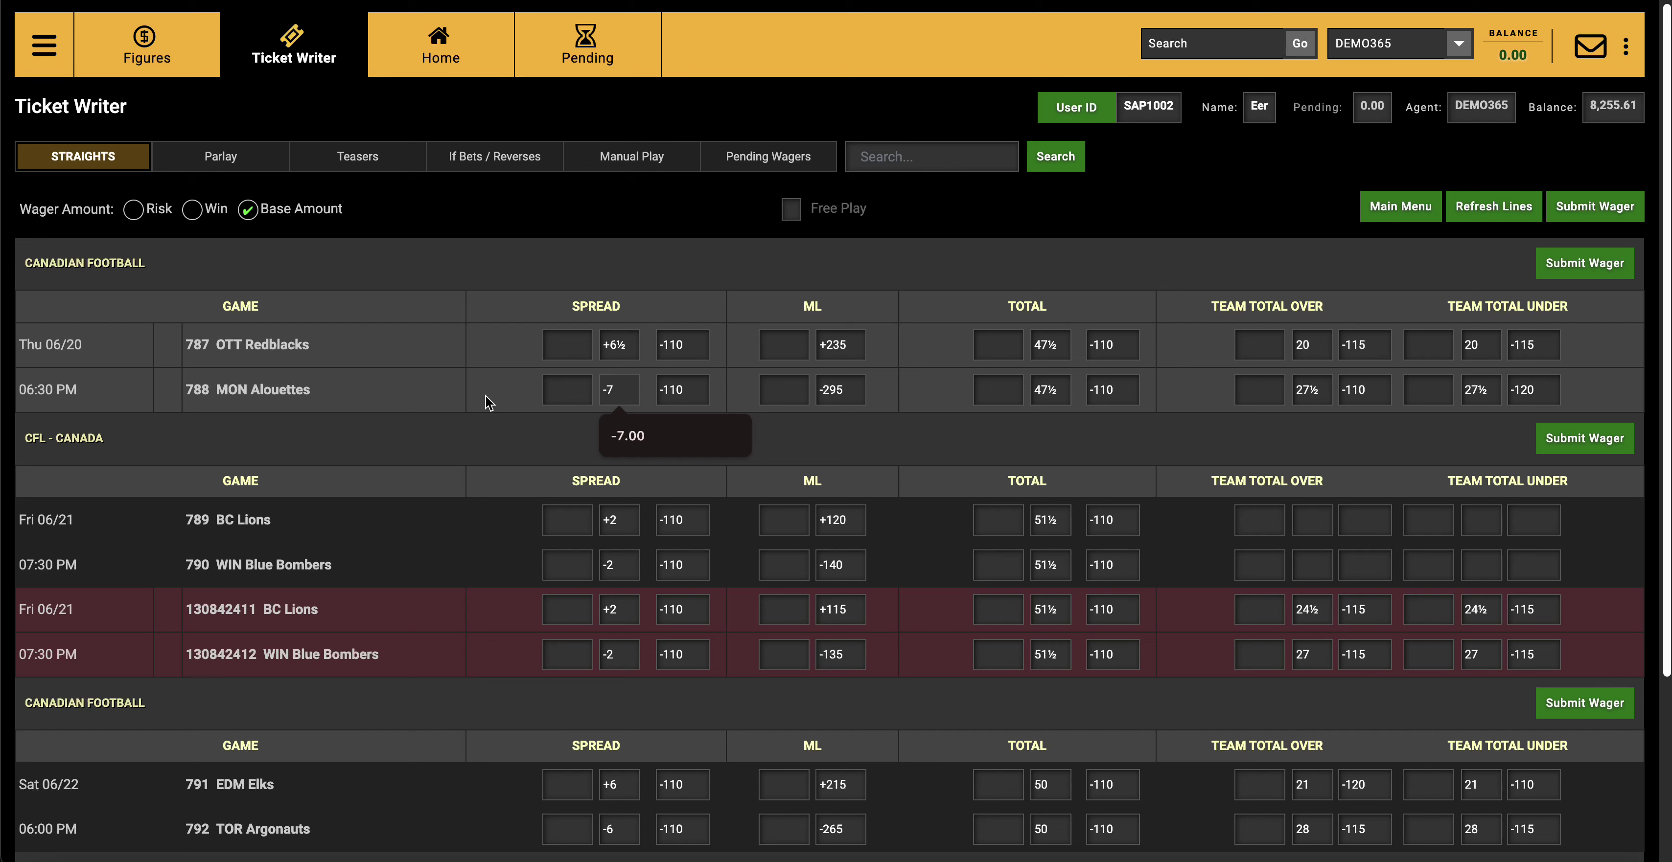
pyautogui.click(544, 387)
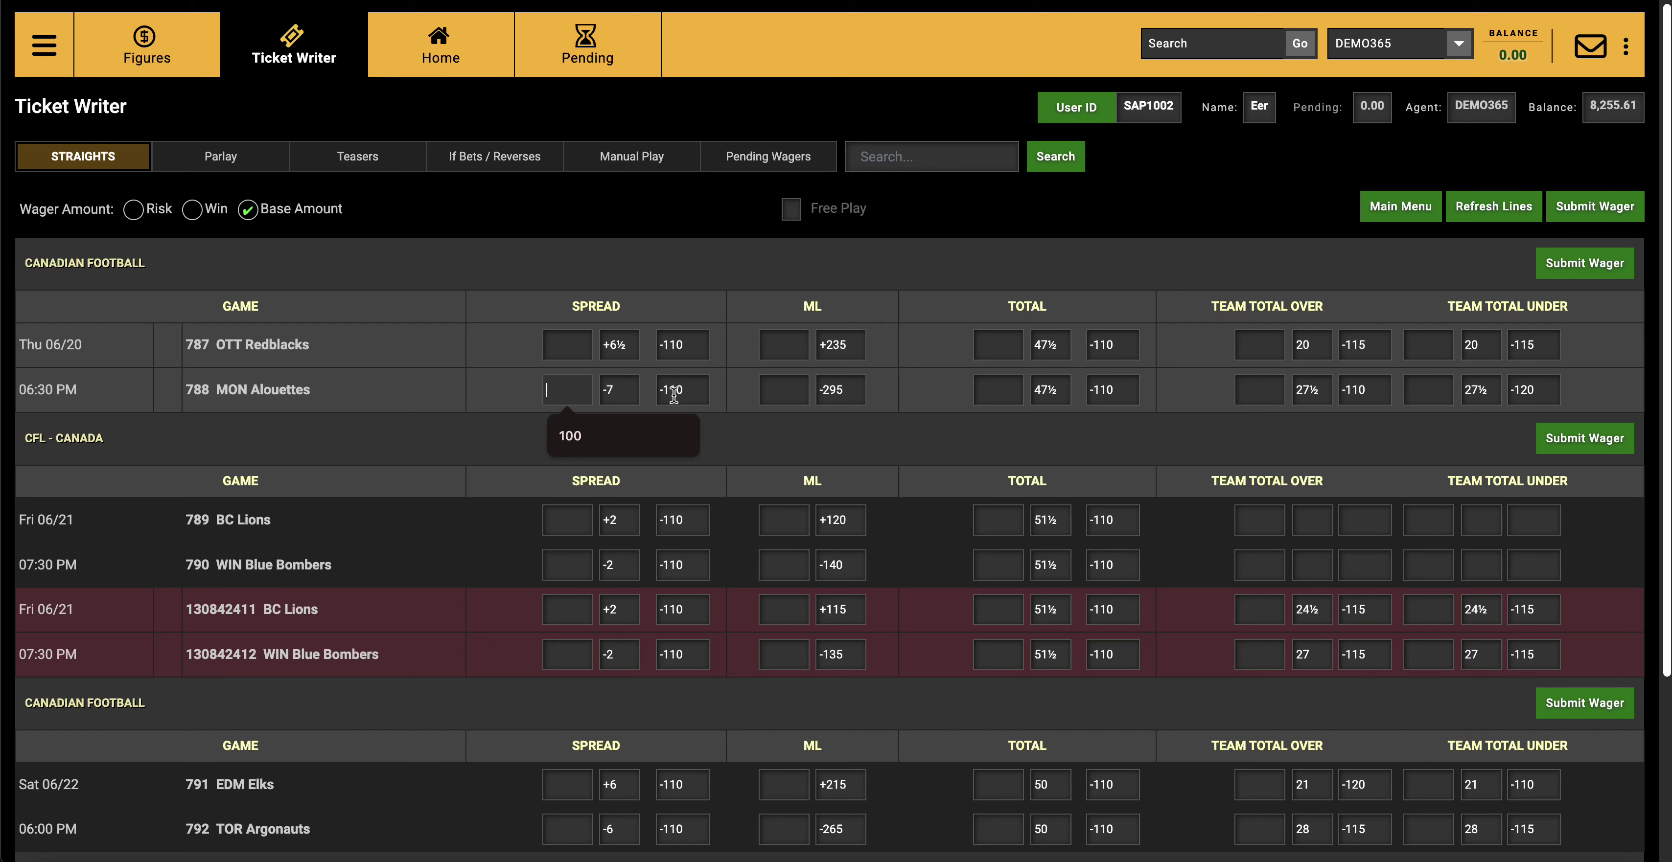
pyautogui.write('100')
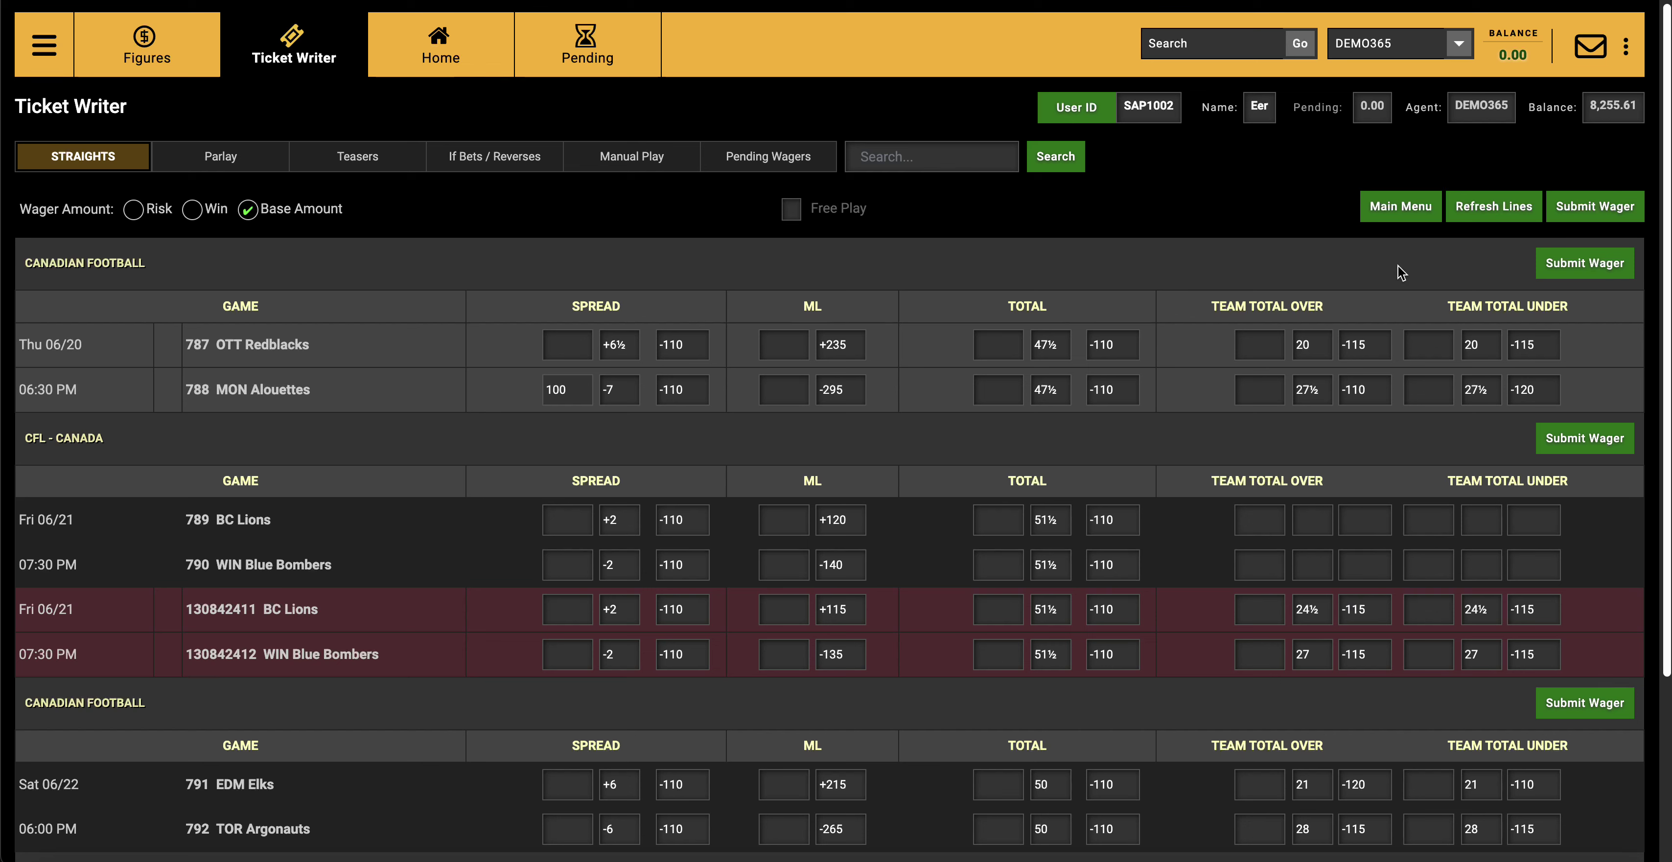
pyautogui.click(1584, 272)
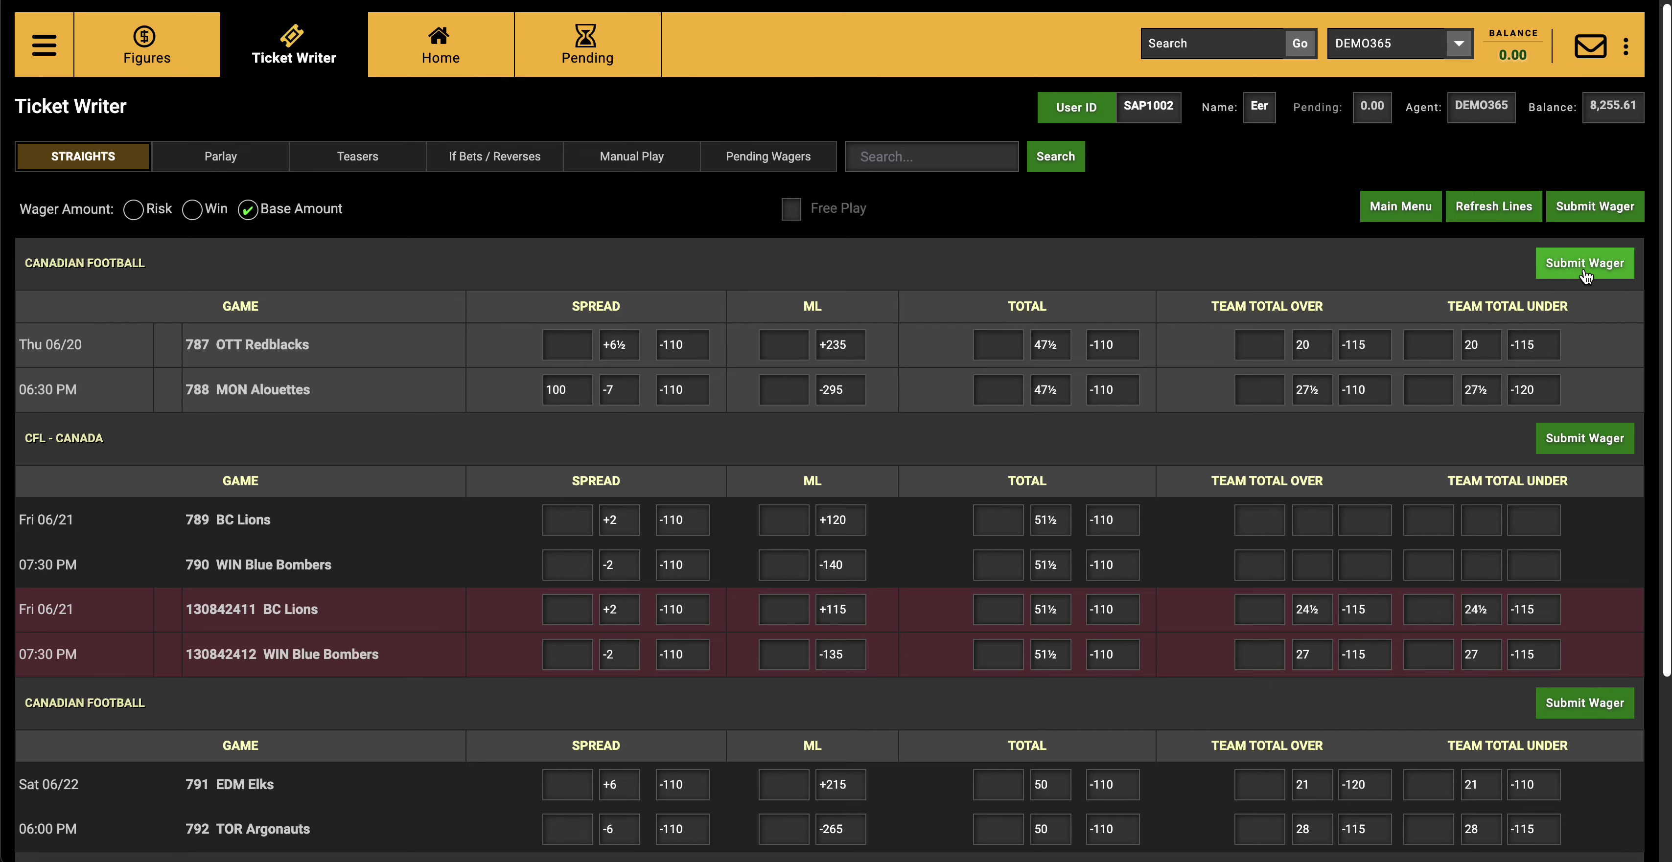